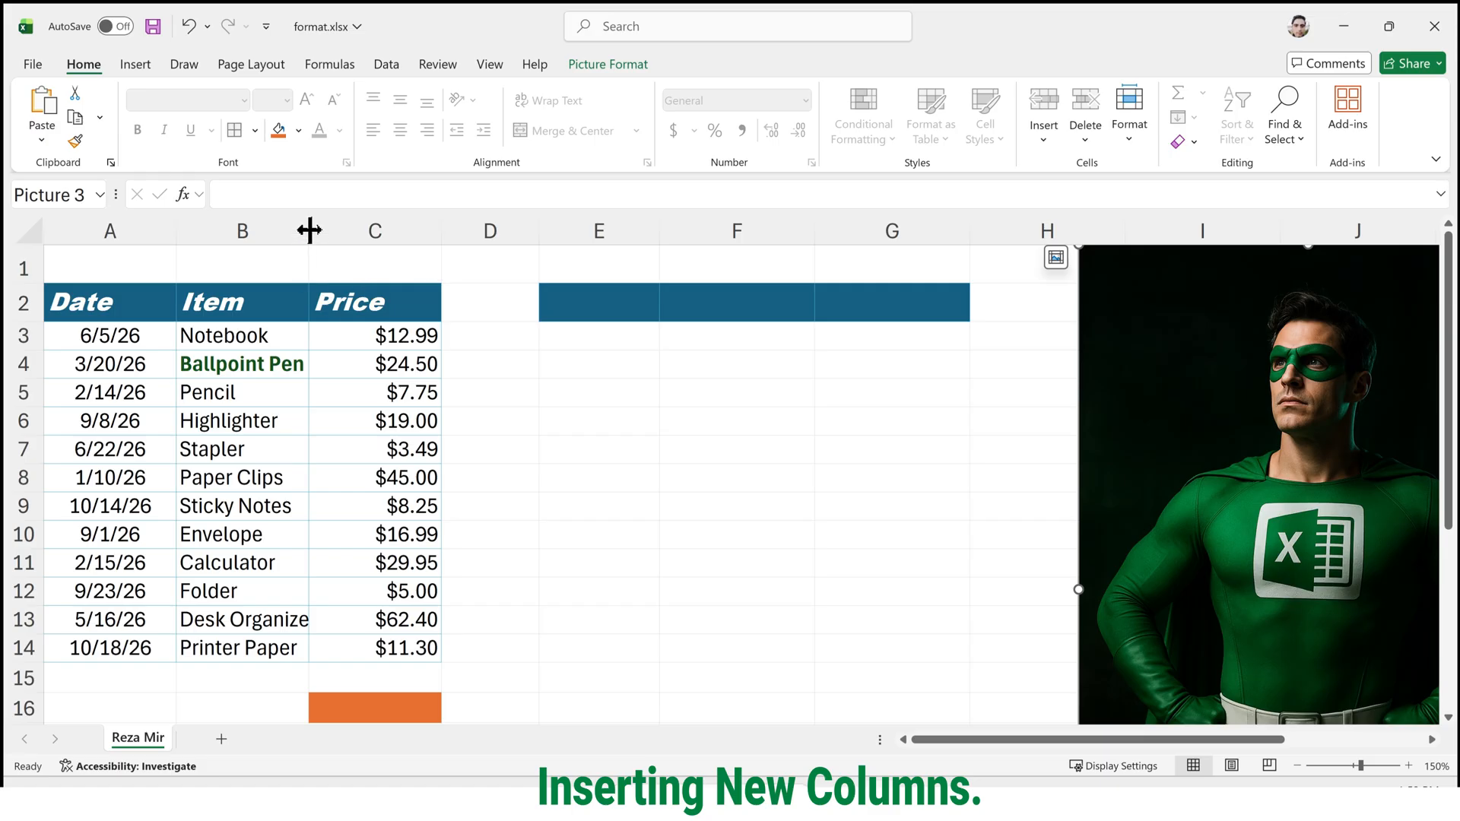
Insert a blank column between the Date and Item columns, at column B.
left_click(272, 222)
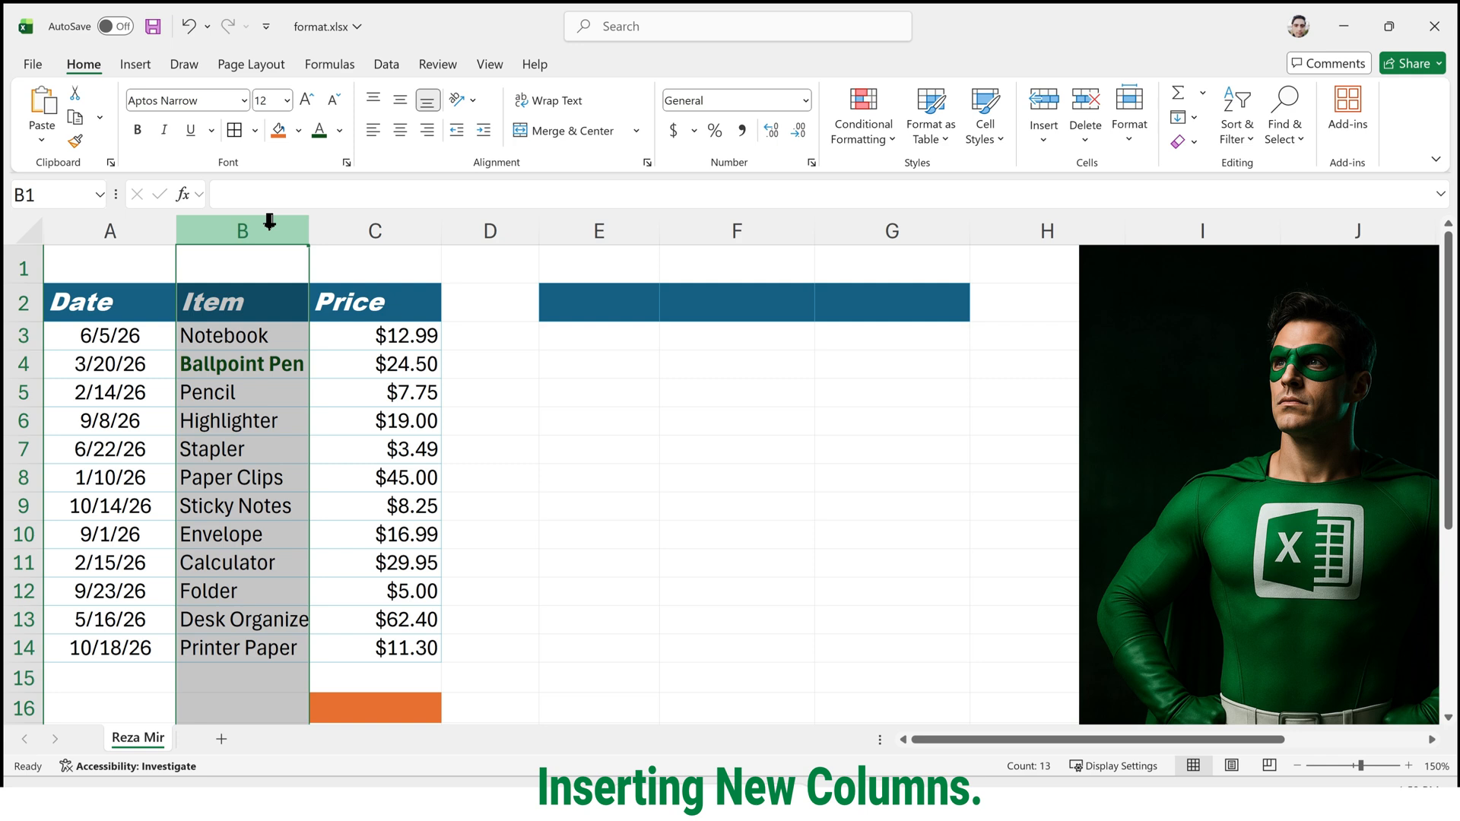
right_click(270, 227)
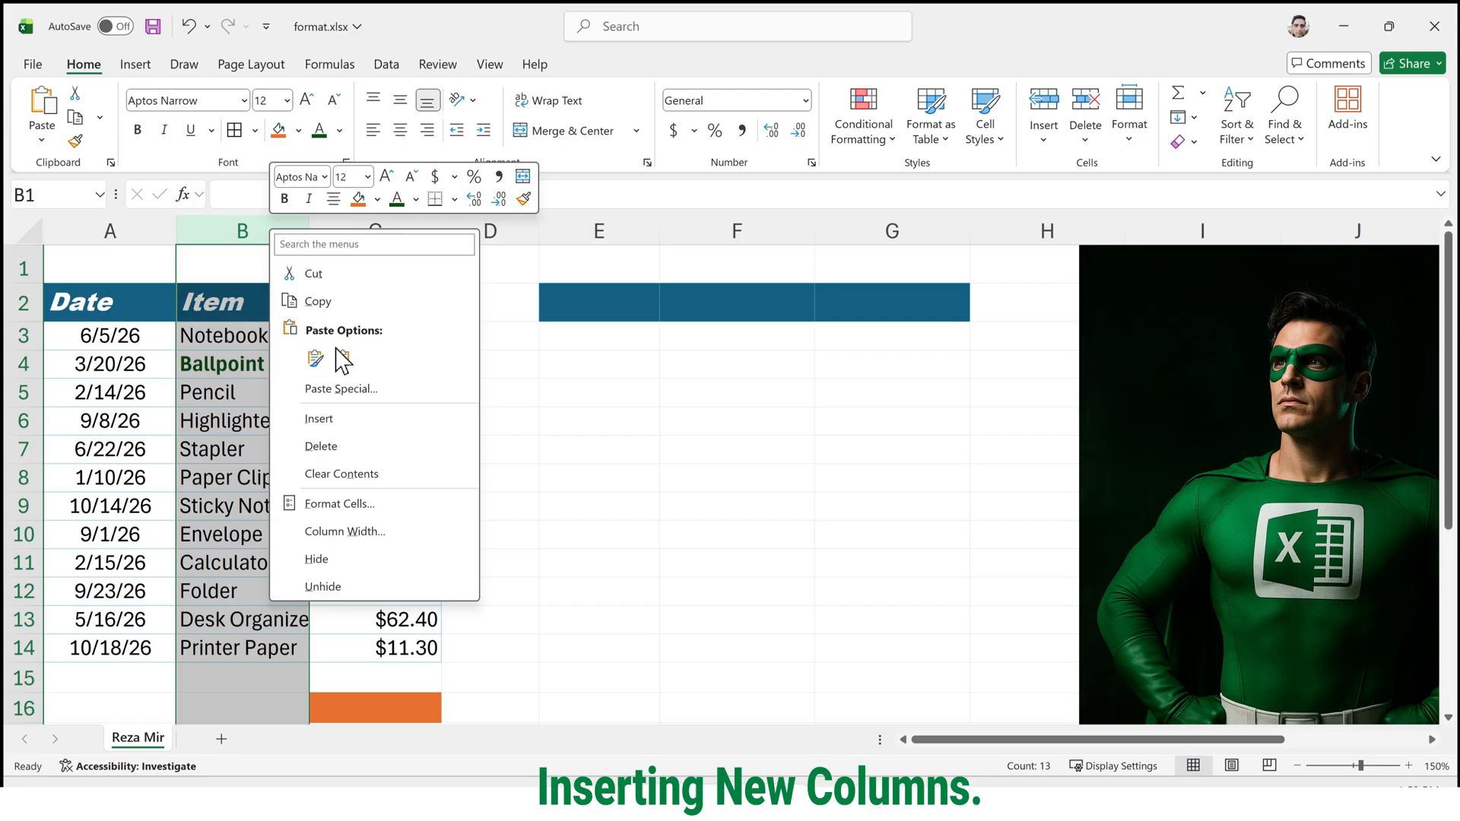
left_click(362, 419)
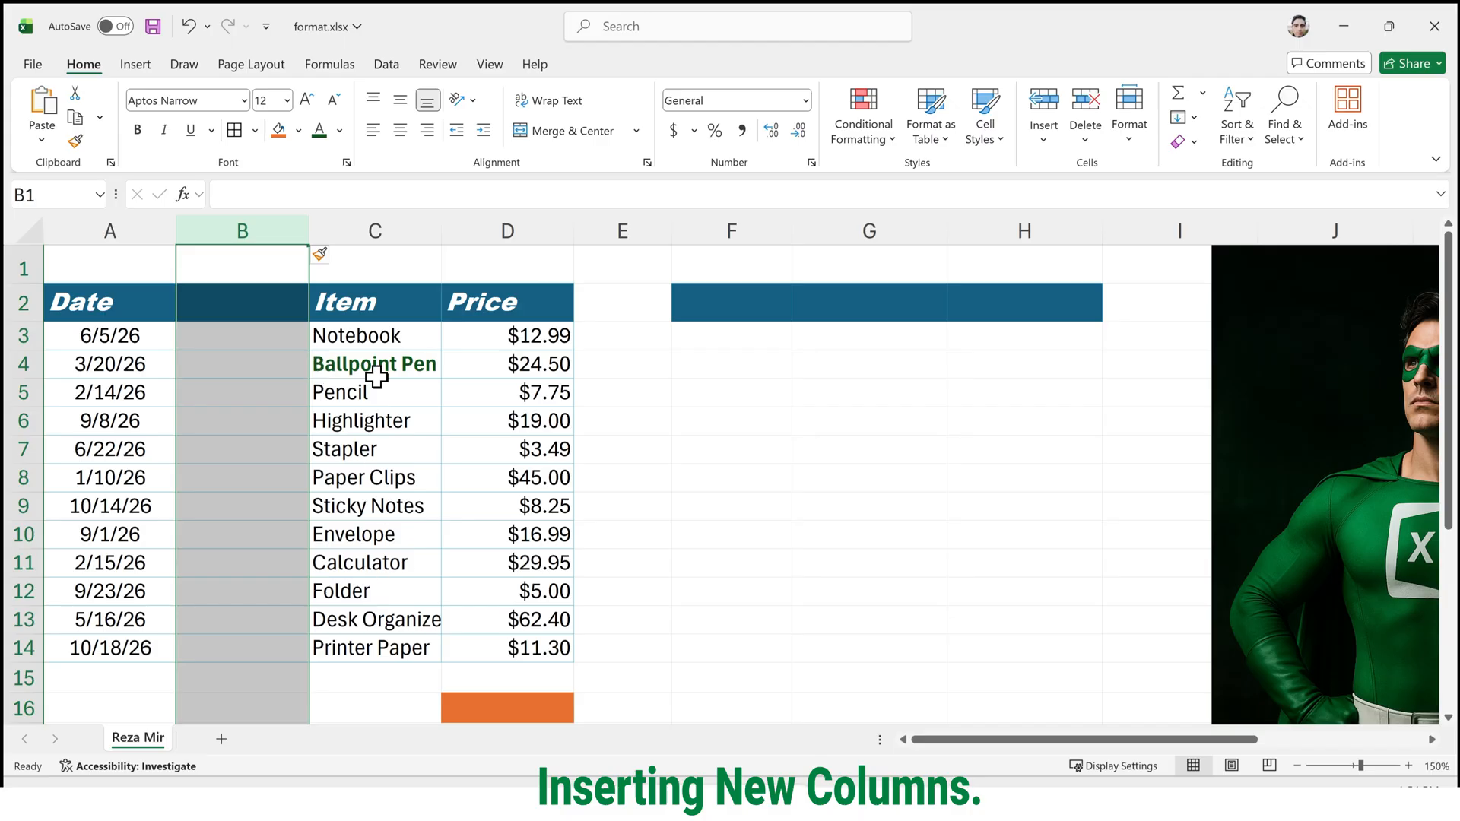
Insert another blank sheet column directly before the Item column, at column C.
left_click_drag(374, 449, 378, 534)
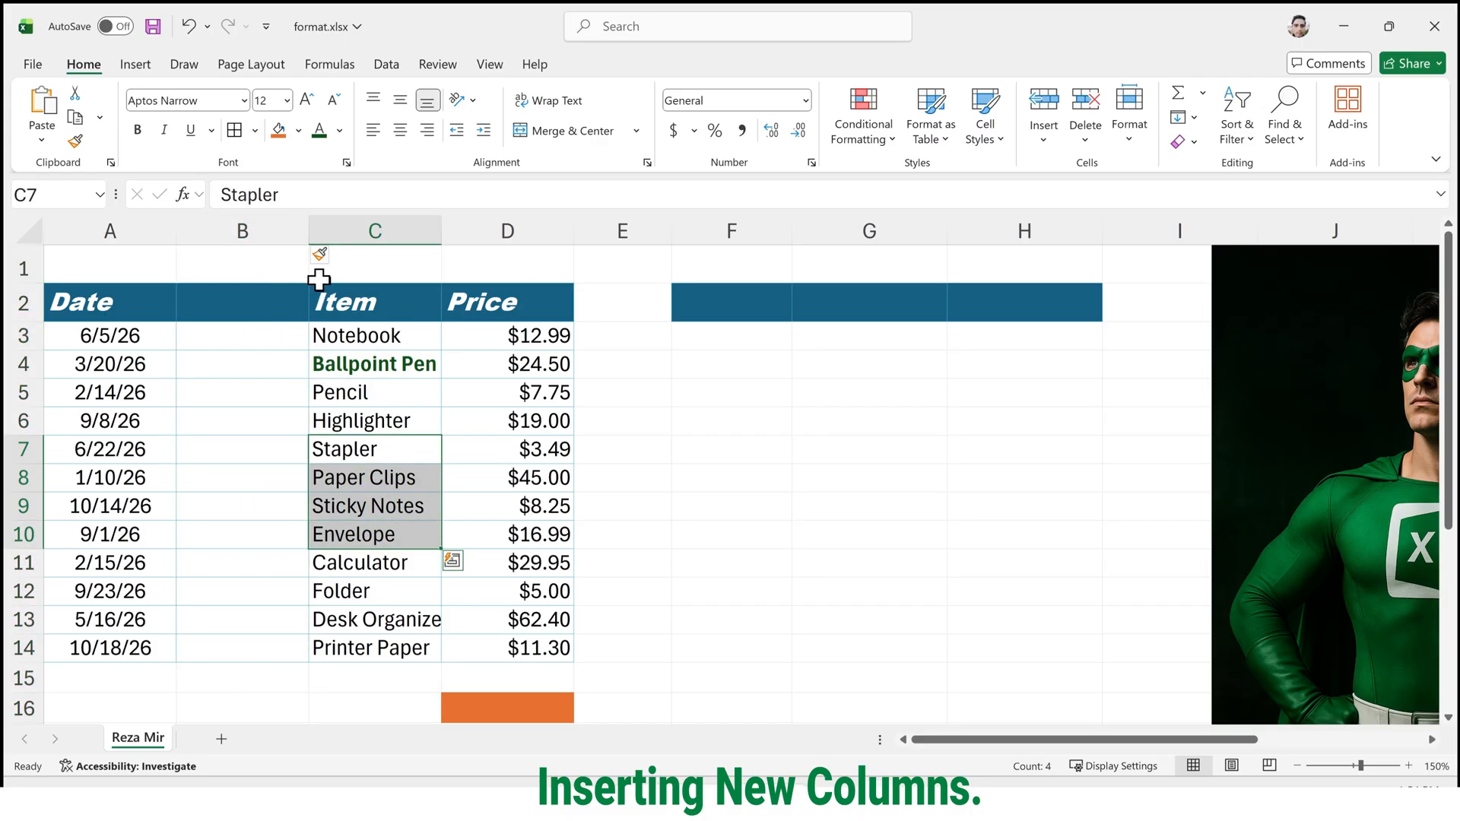
left_click(359, 229)
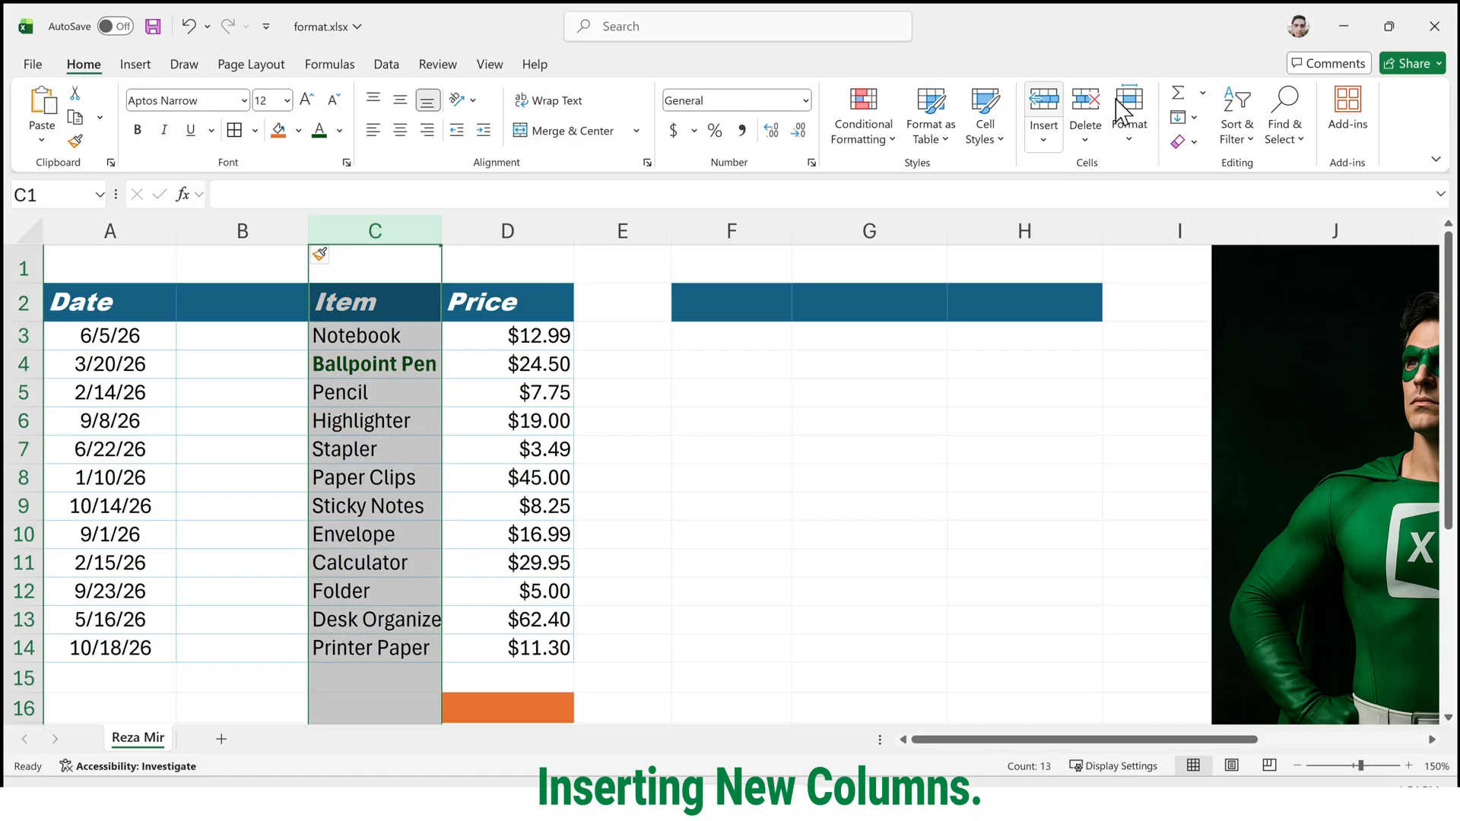
left_click(1043, 143)
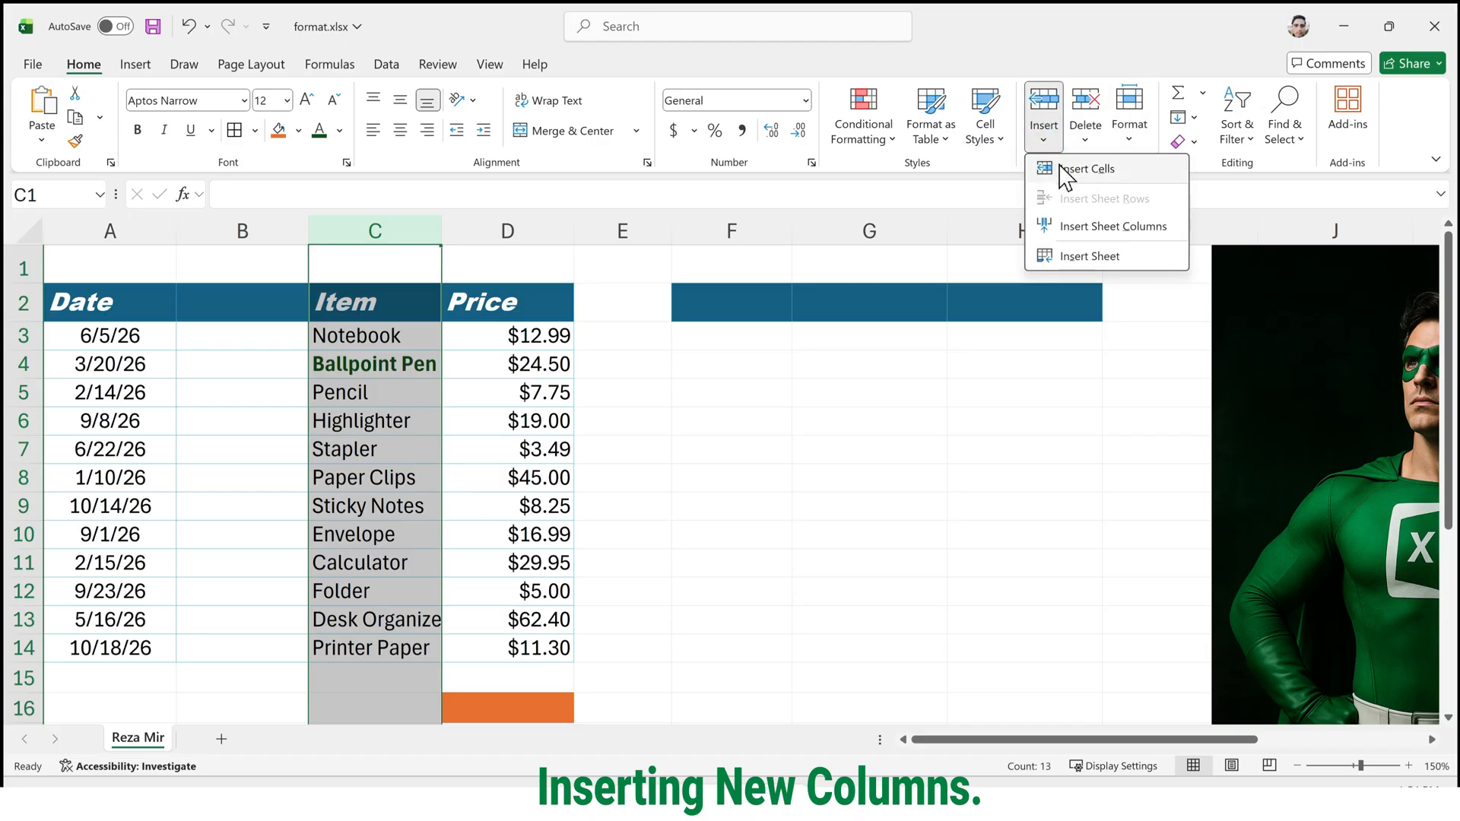
left_click(1093, 228)
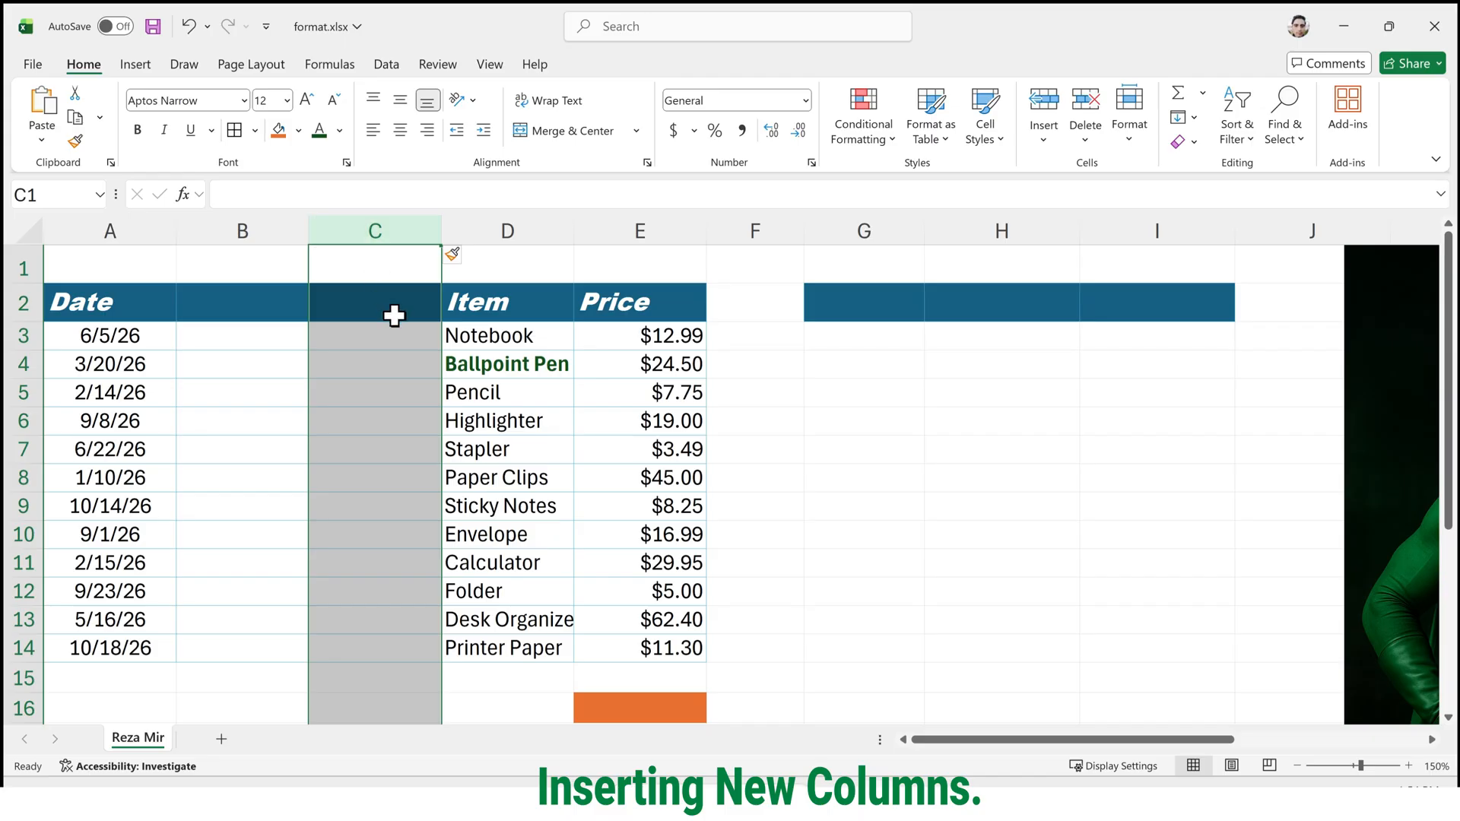
Insert one blank column before the Price column, at column E.
left_click(619, 223)
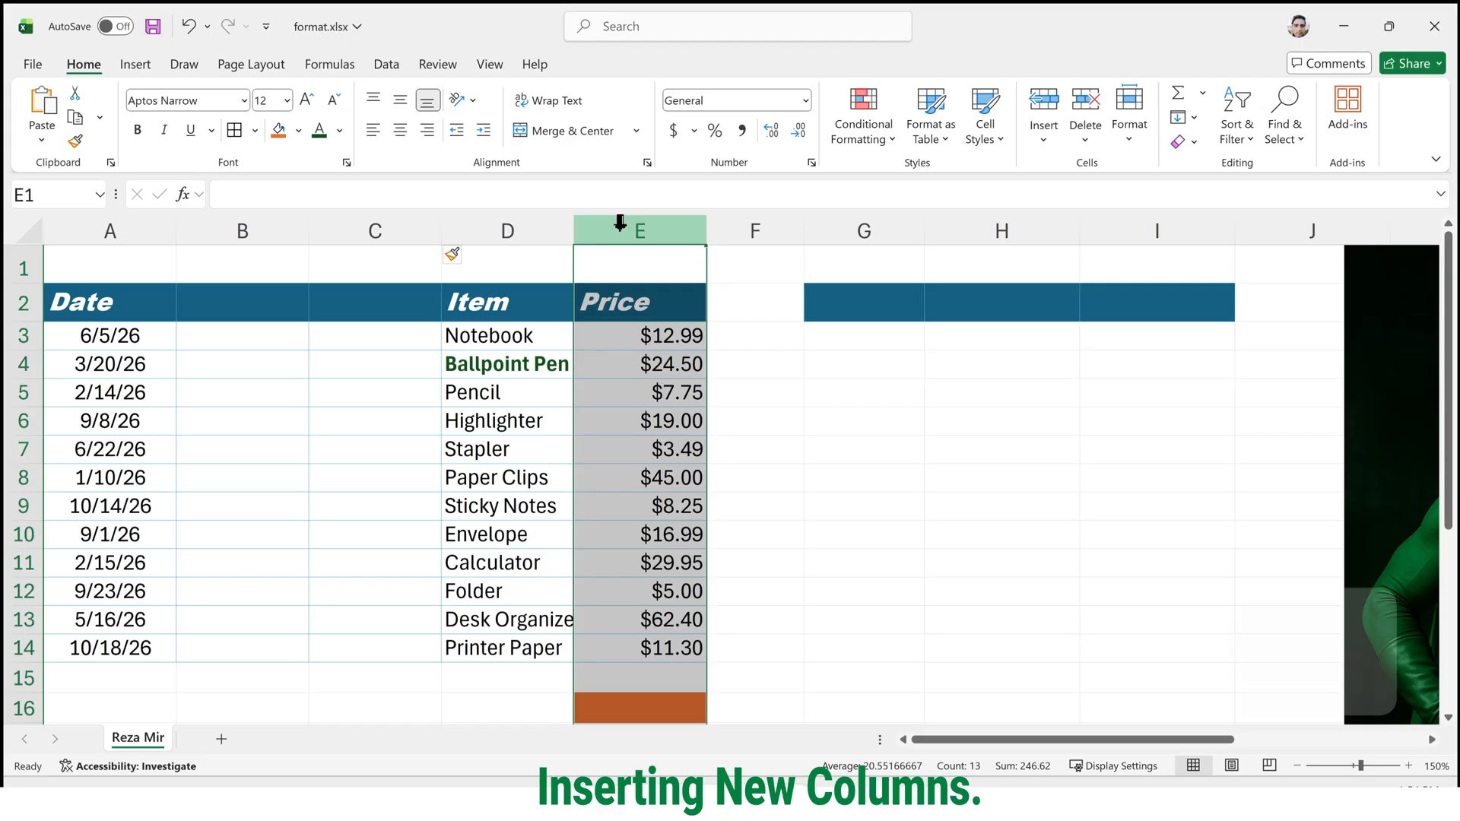
key("ctrl+shift+equal")
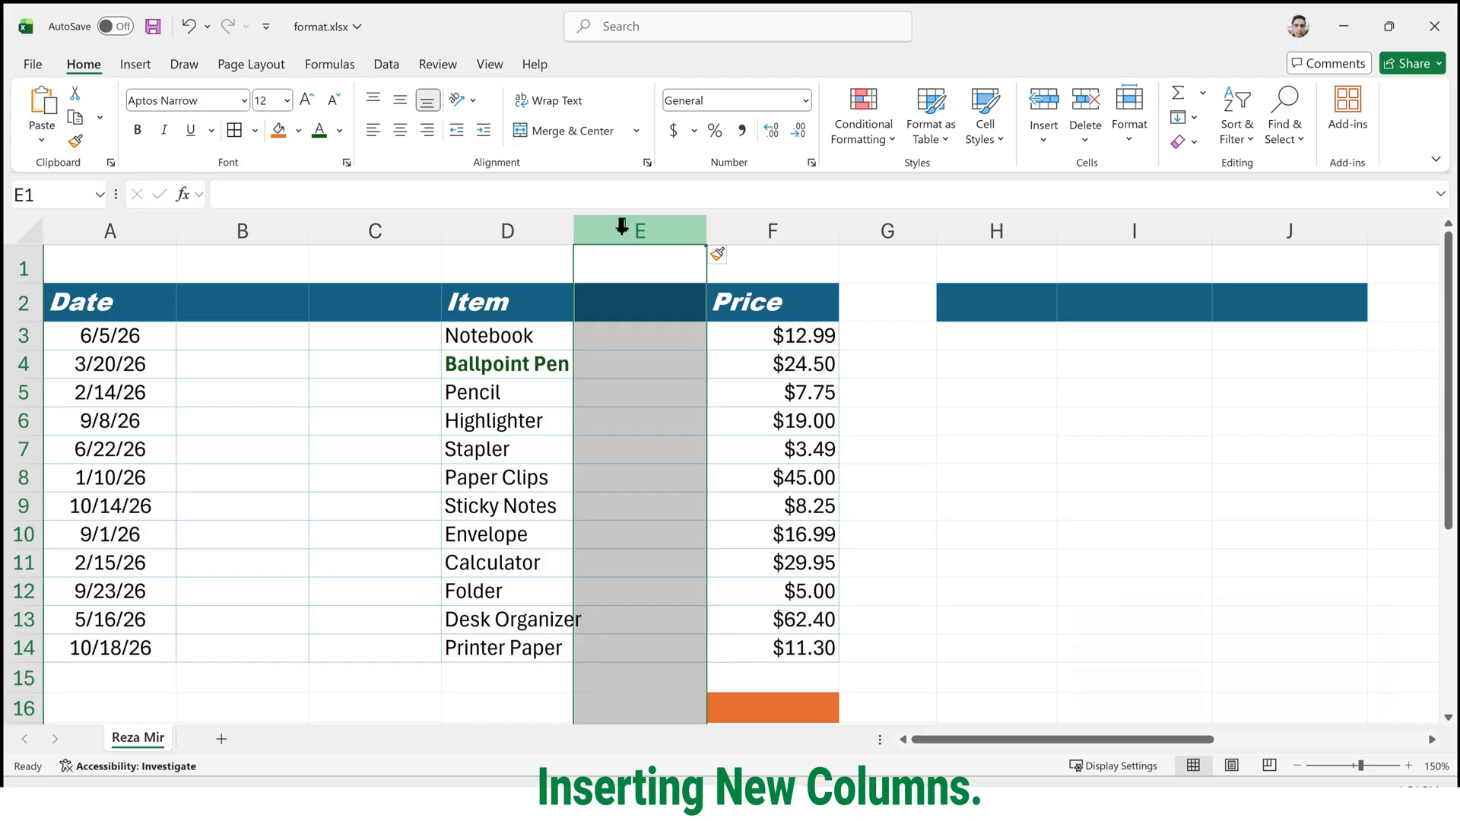
Insert five more blank columns between Item and Price.
key("ctrl+shift+equal")
key("ctrl+shift+equal")
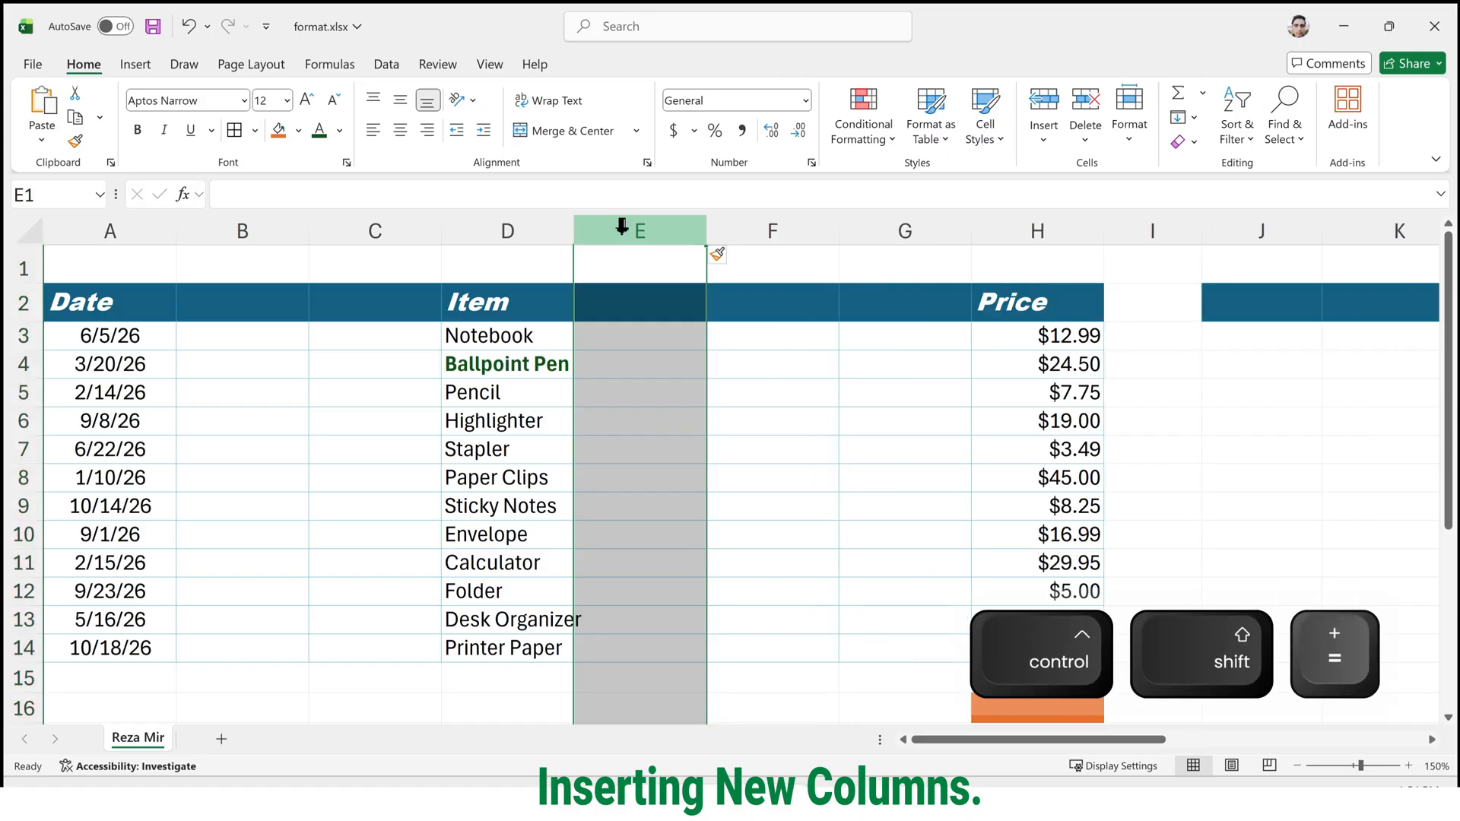
key("ctrl+shift+equal")
key("ctrl+shift+equal")
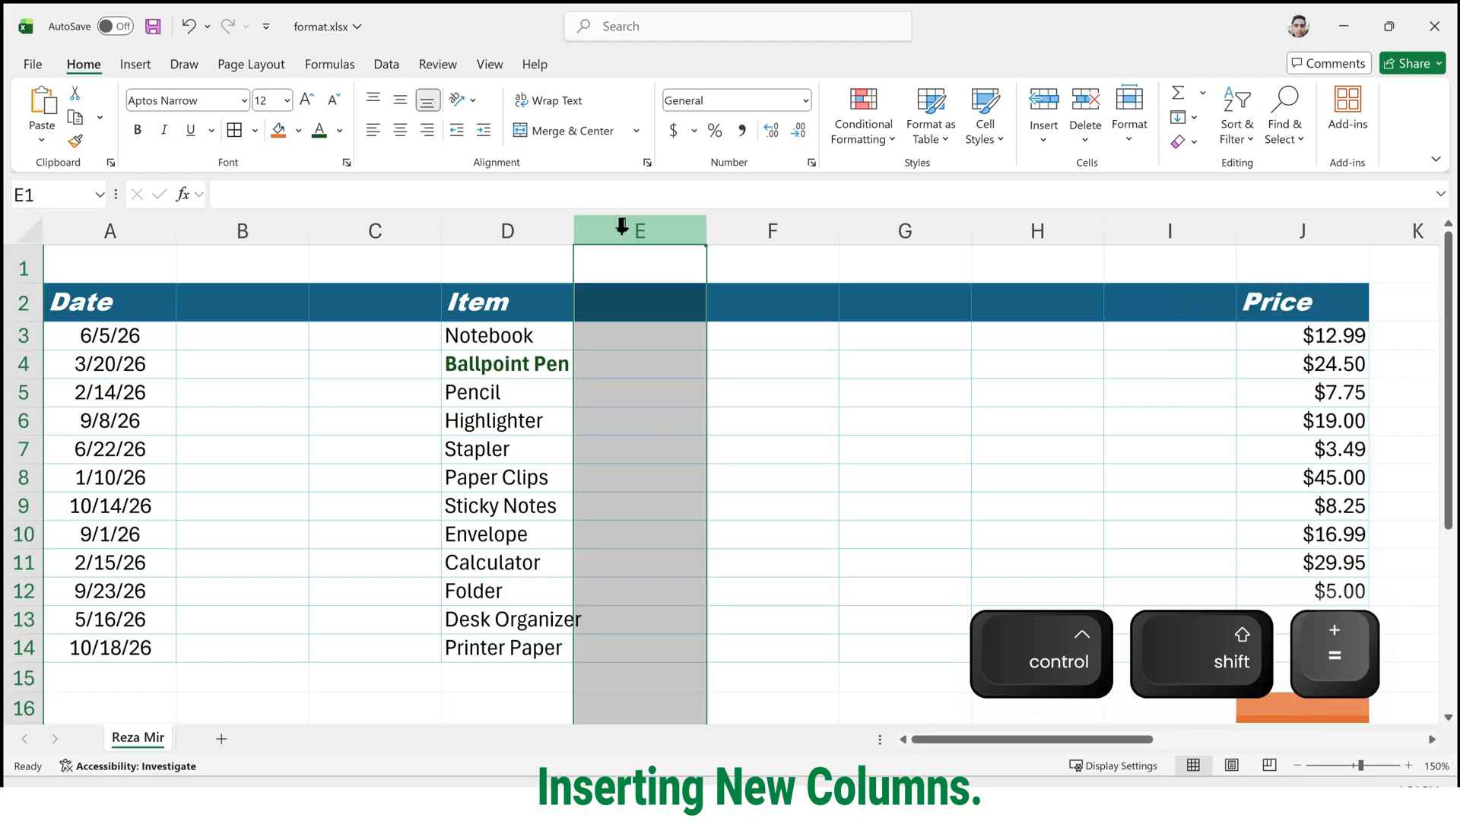
key("ctrl+shift+equal")
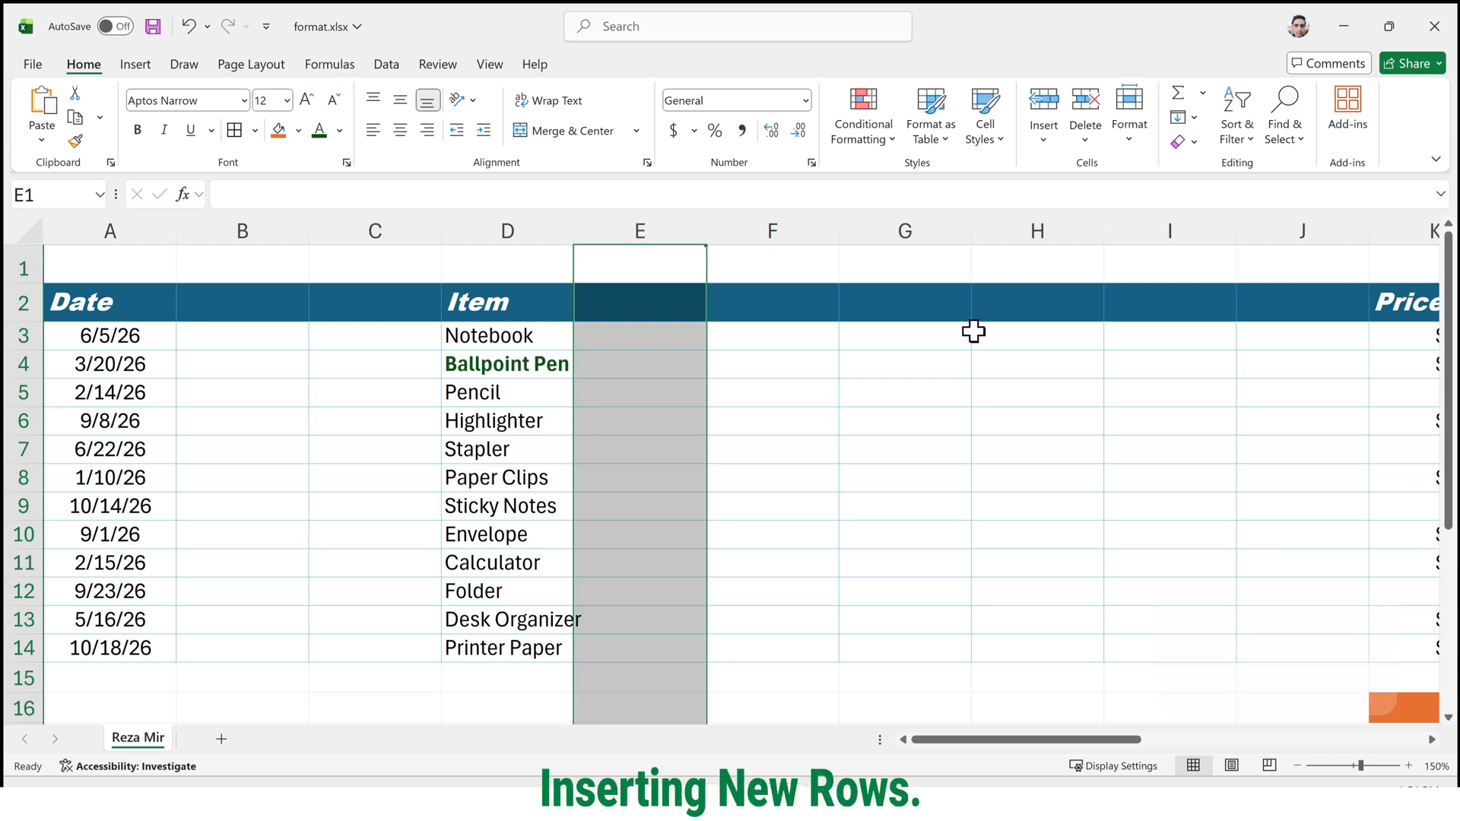
Undo the last five column insertions, keeping a single blank column between Item and Price.
key("ctrl+z")
key("ctrl+z")
key("ctrl+z")
key("ctrl+z")
key("ctrl+z")
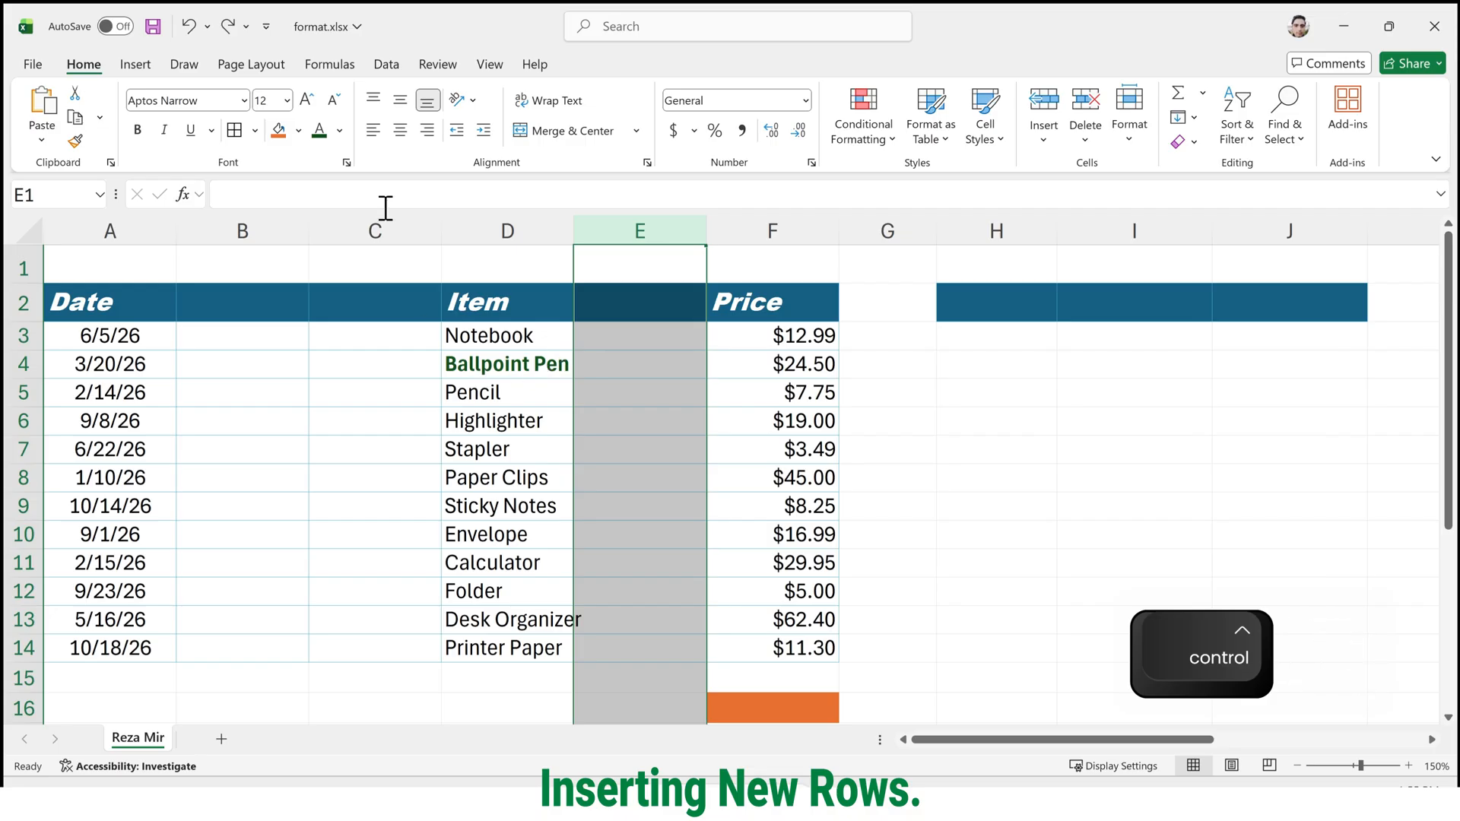
Insert a blank row above the Pencil entry, at row 5.
left_click(20, 390)
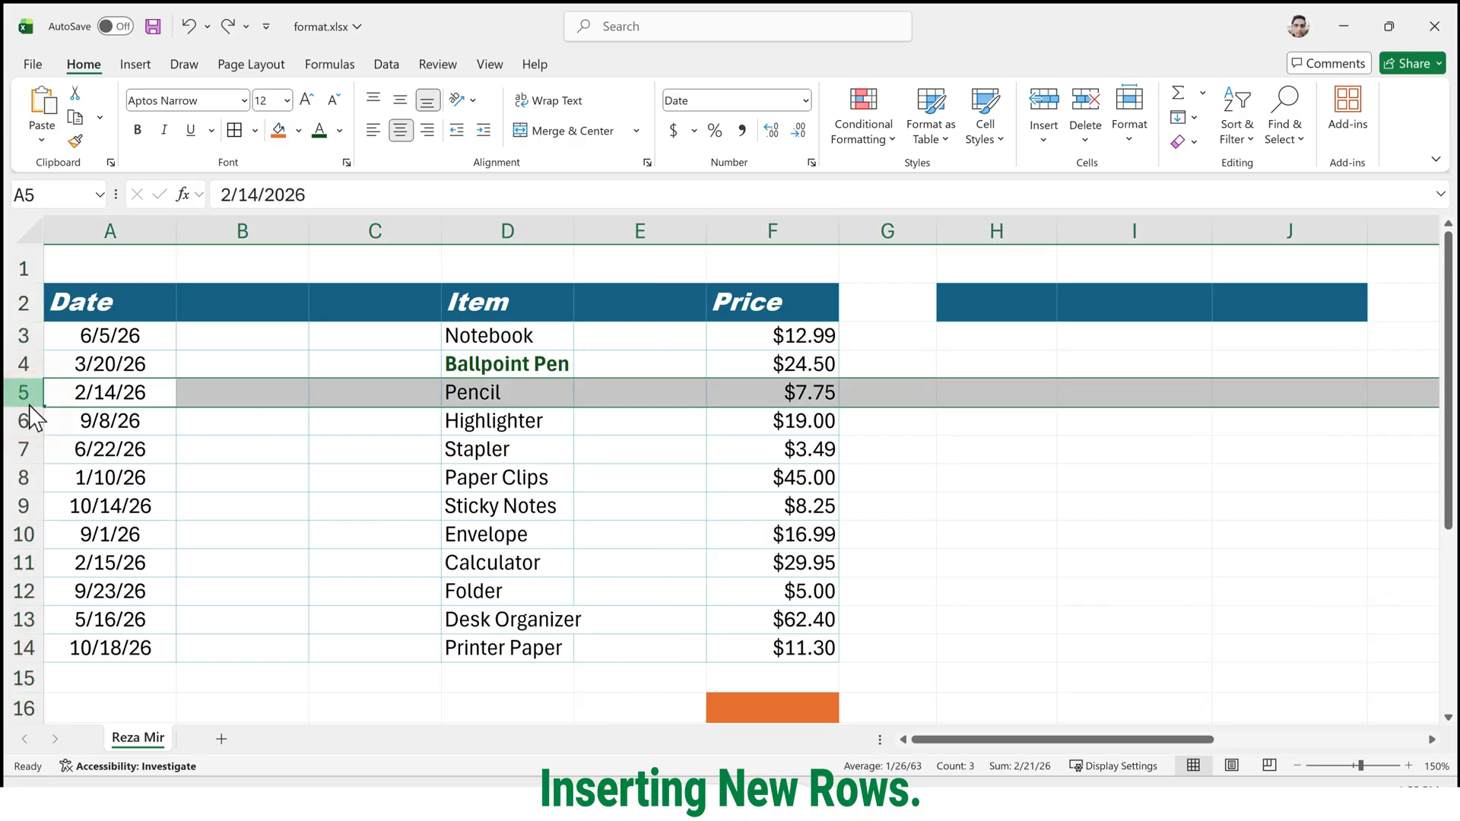
right_click(23, 393)
left_click(103, 218)
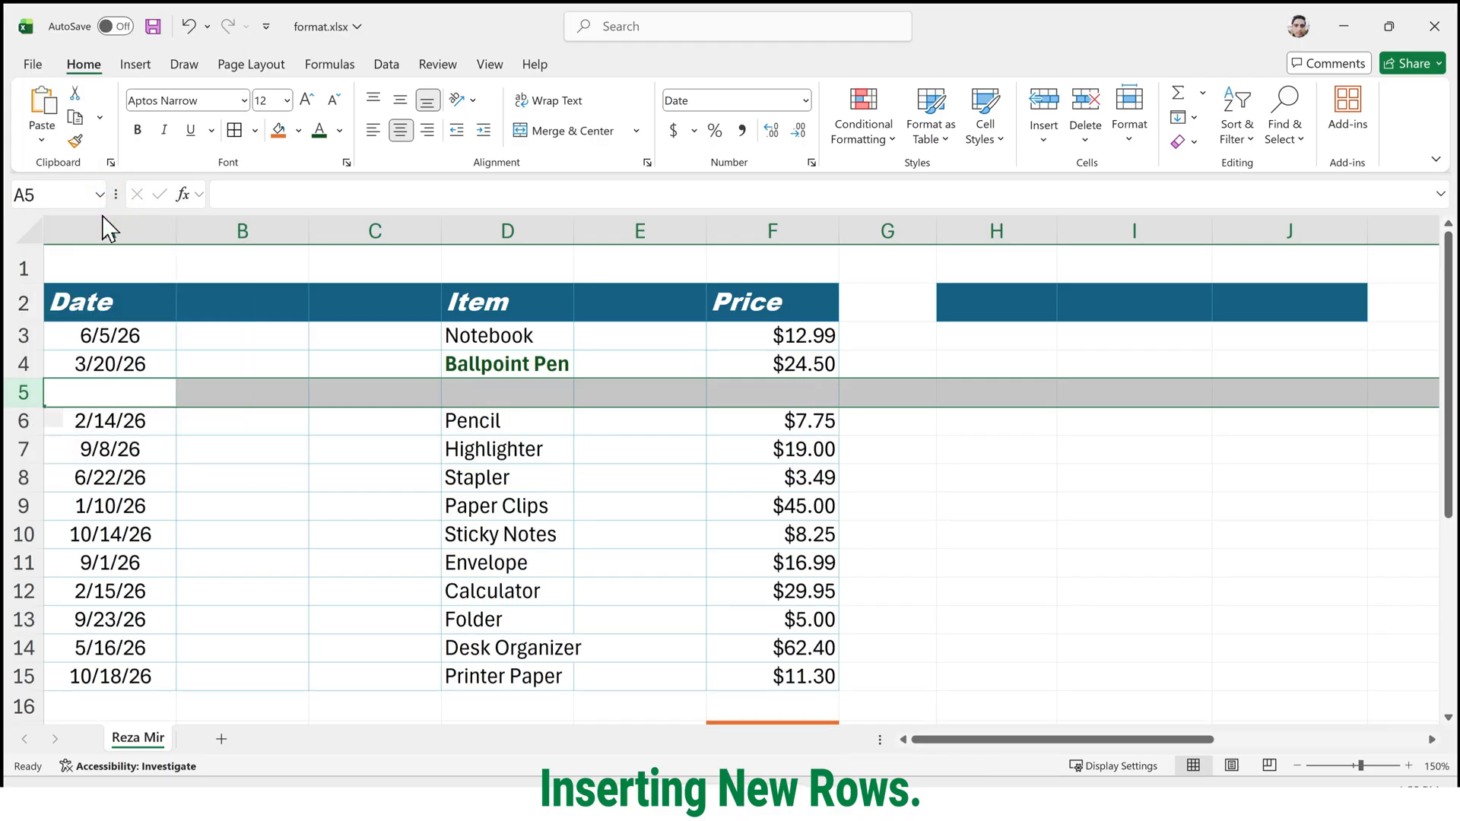
Insert a blank sheet row above the Stapler entry, at row 8.
left_click(16, 477)
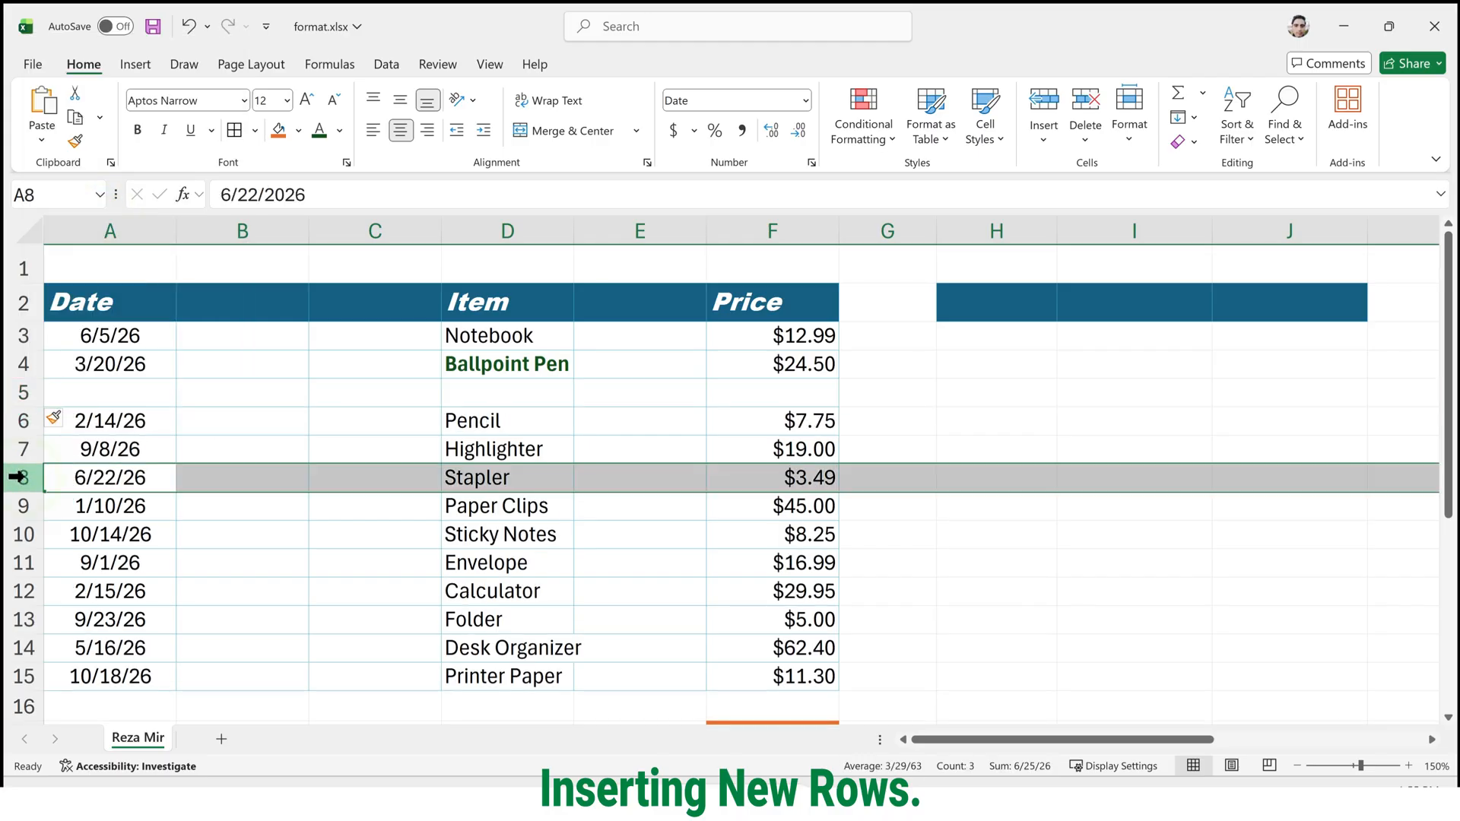
left_click(1055, 145)
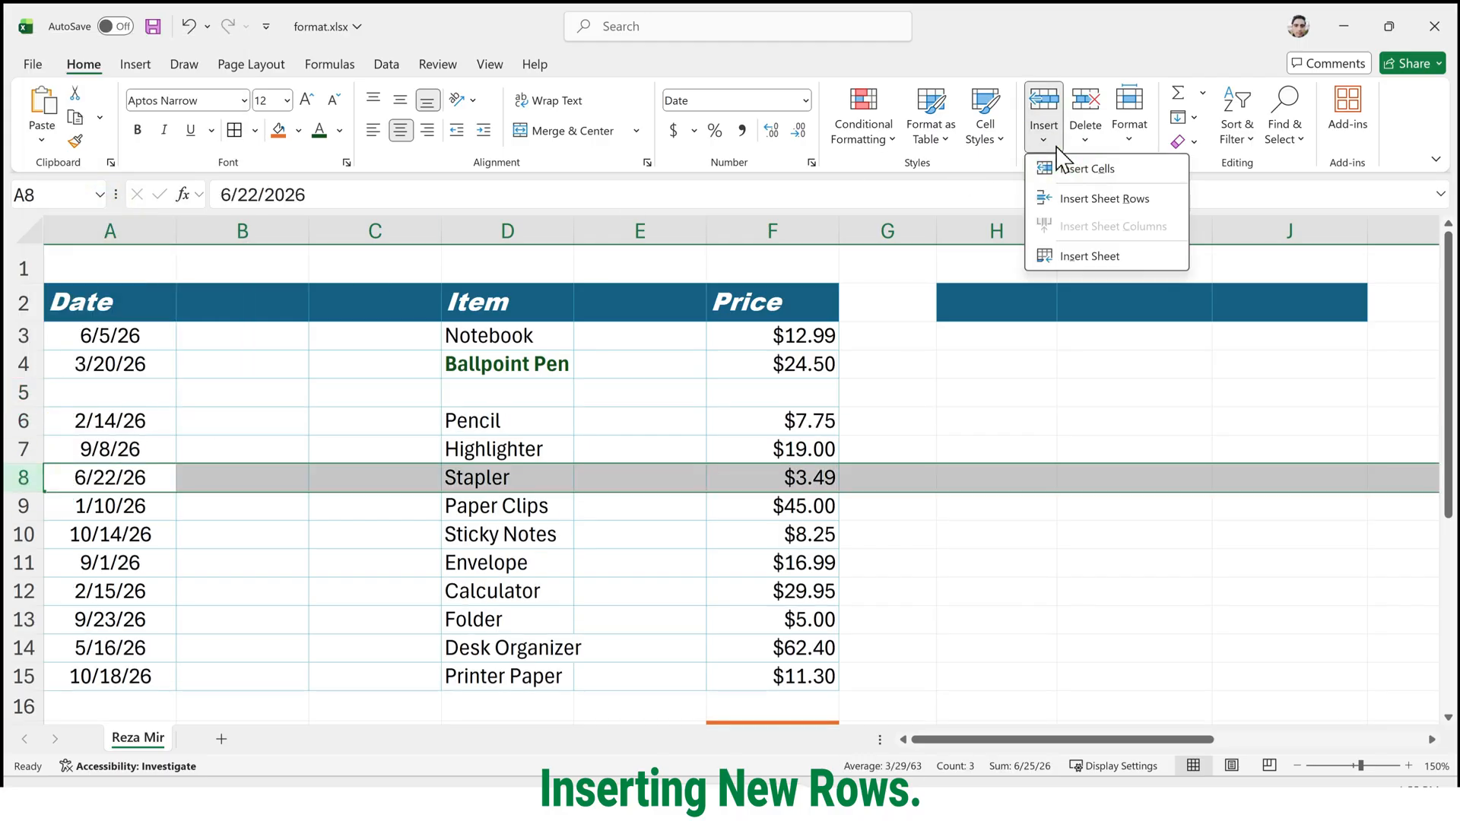
left_click(1083, 196)
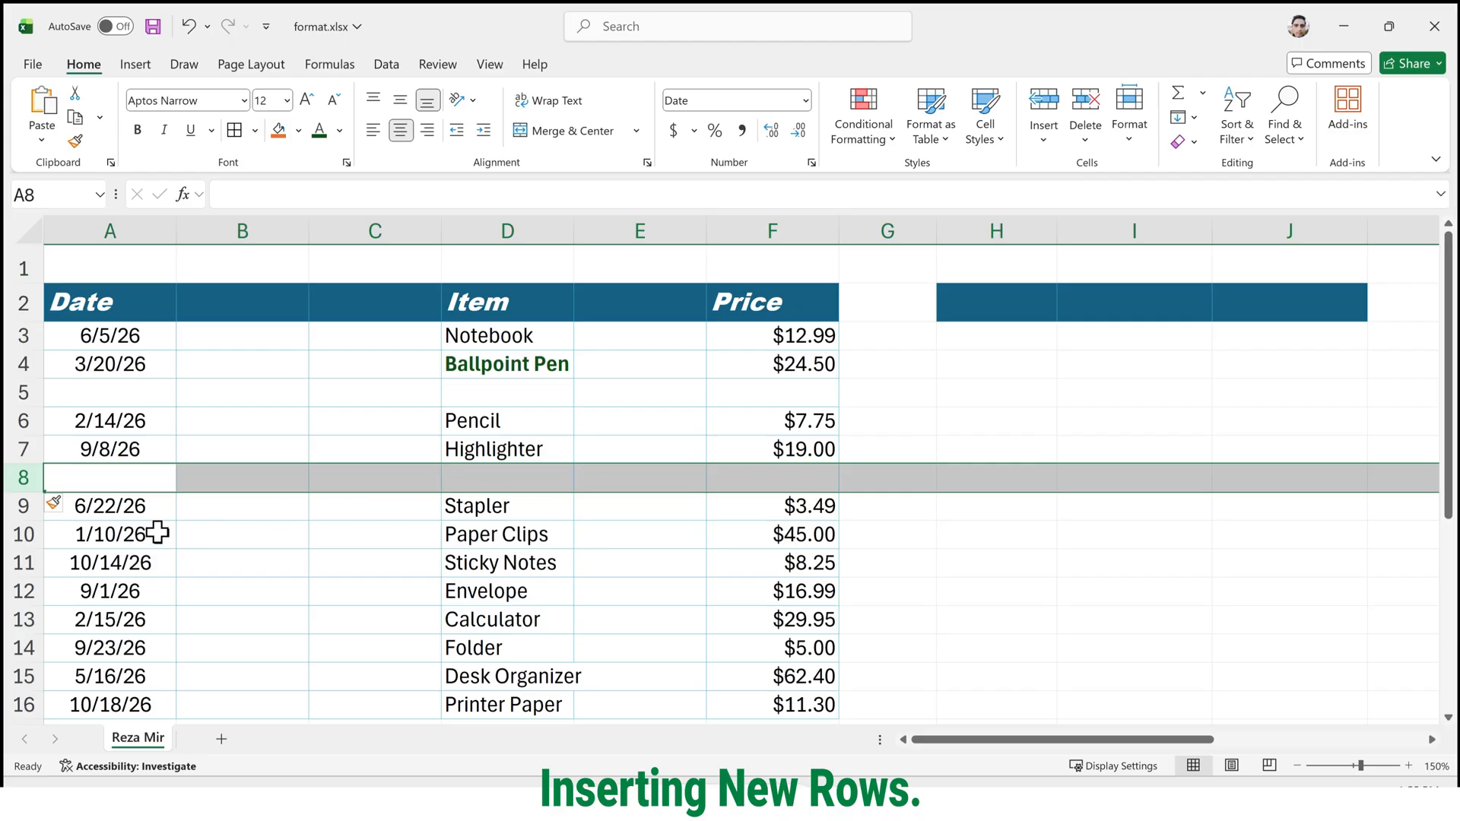
Insert five blank rows above the Paper Clips entry, starting at row 10.
left_click(6, 539)
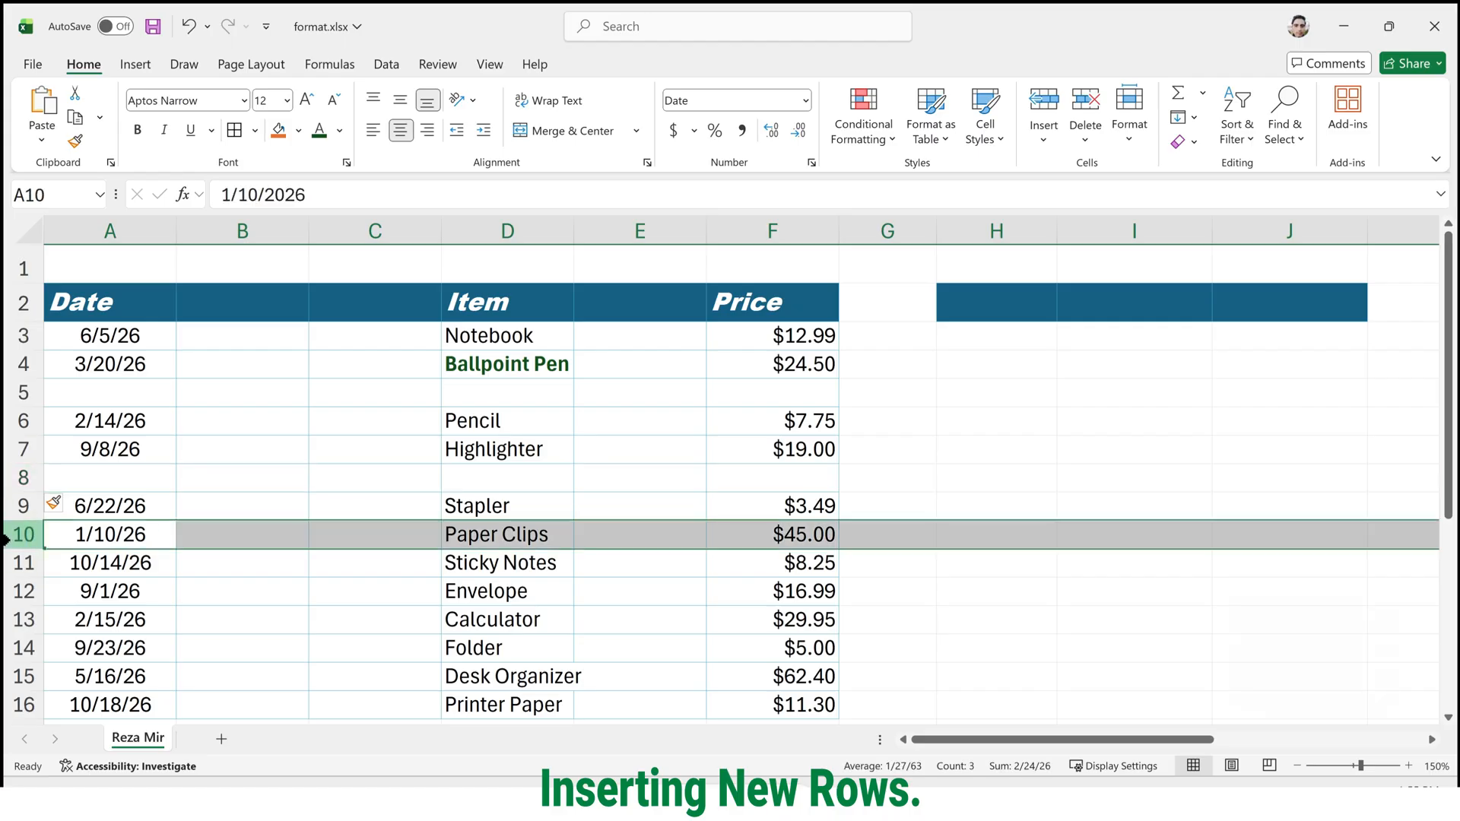
key("ctrl+shift+equal")
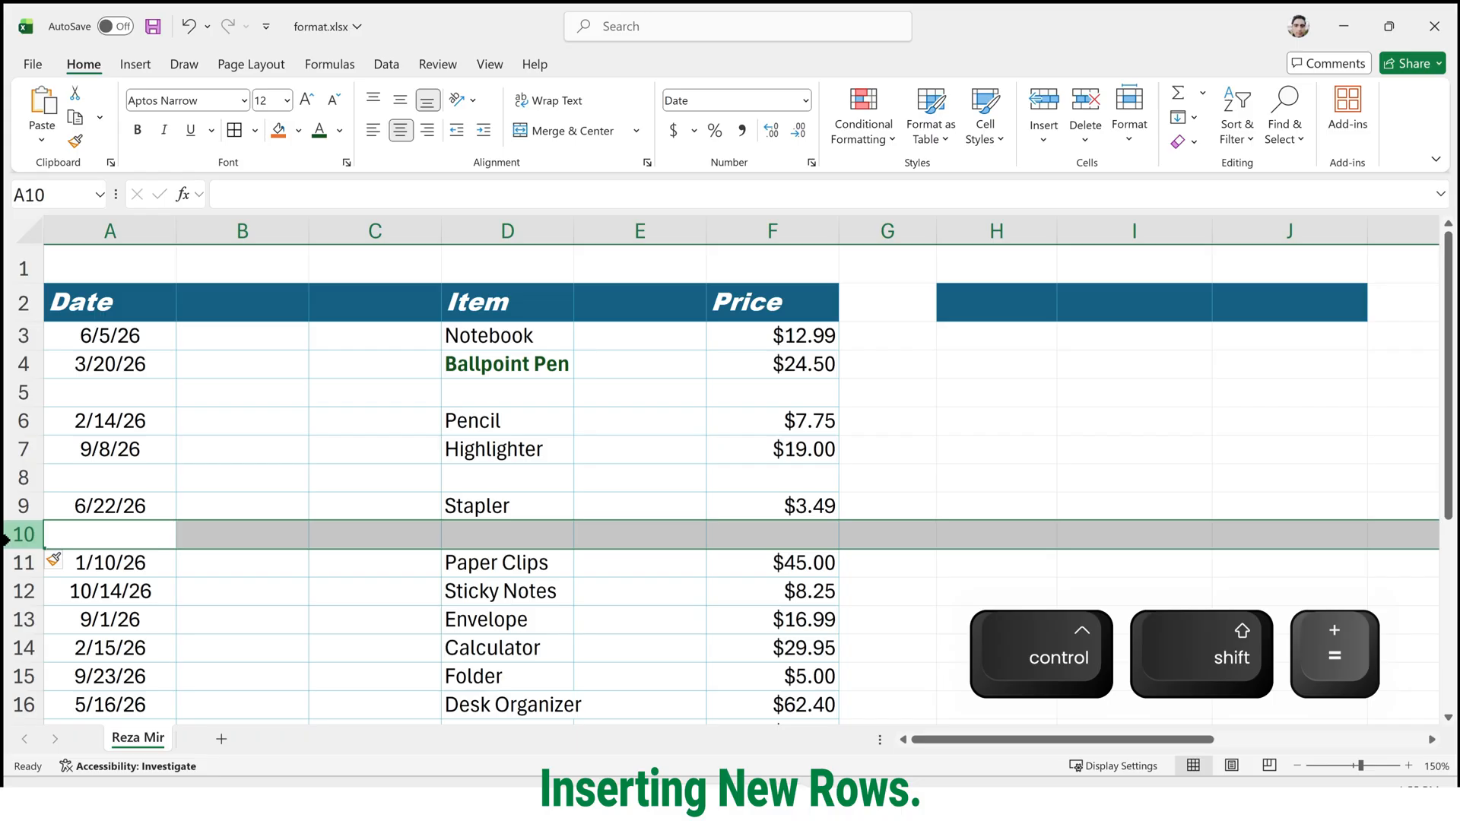
key("ctrl+shift+equal")
key("ctrl+shift+equal")
key("ctrl+shift+equal")
key("ctrl+shift+equal")
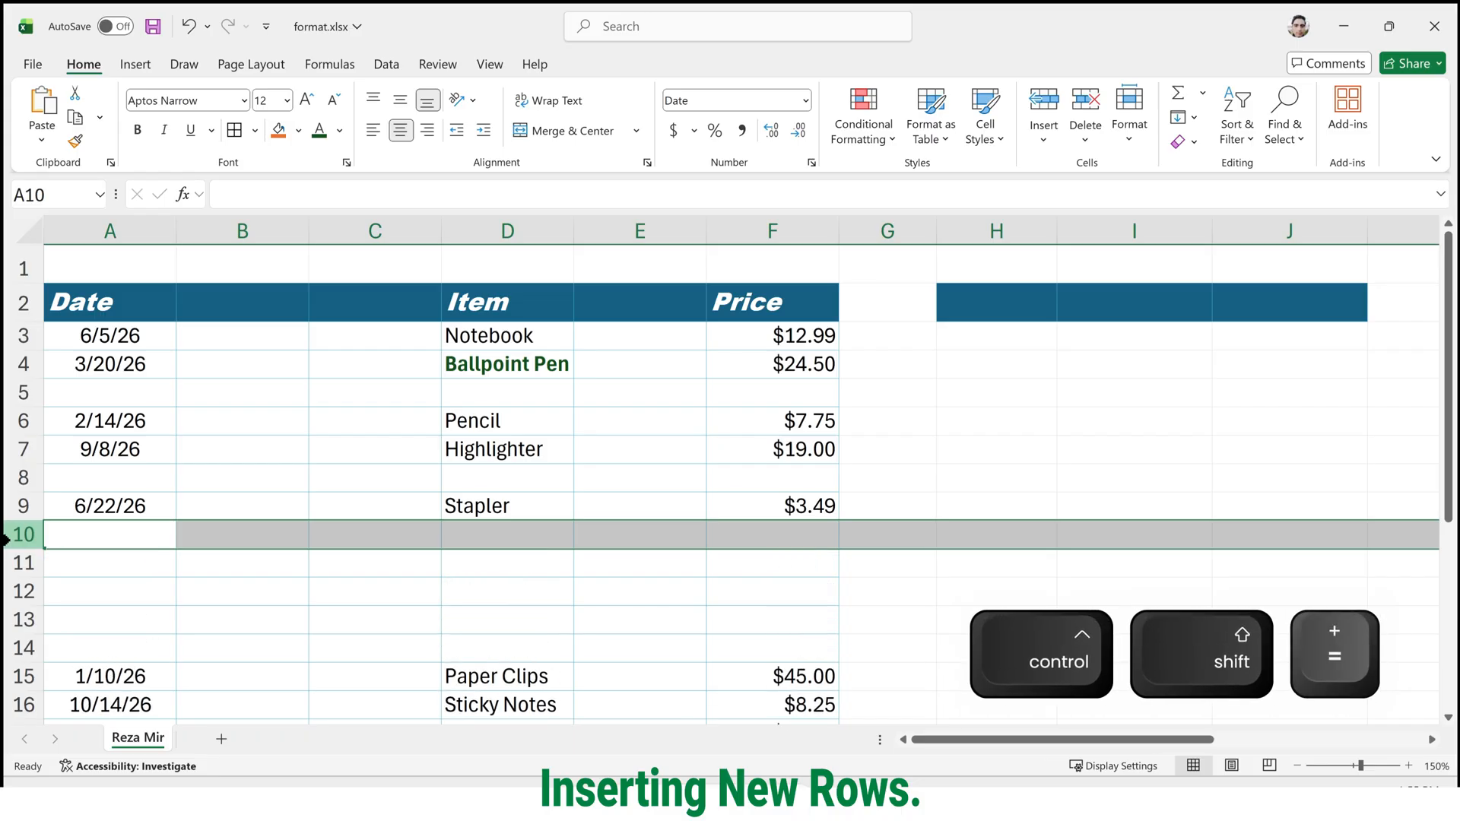
Narrow the blank columns B, C and E.
scroll(162, 487, "down", 1)
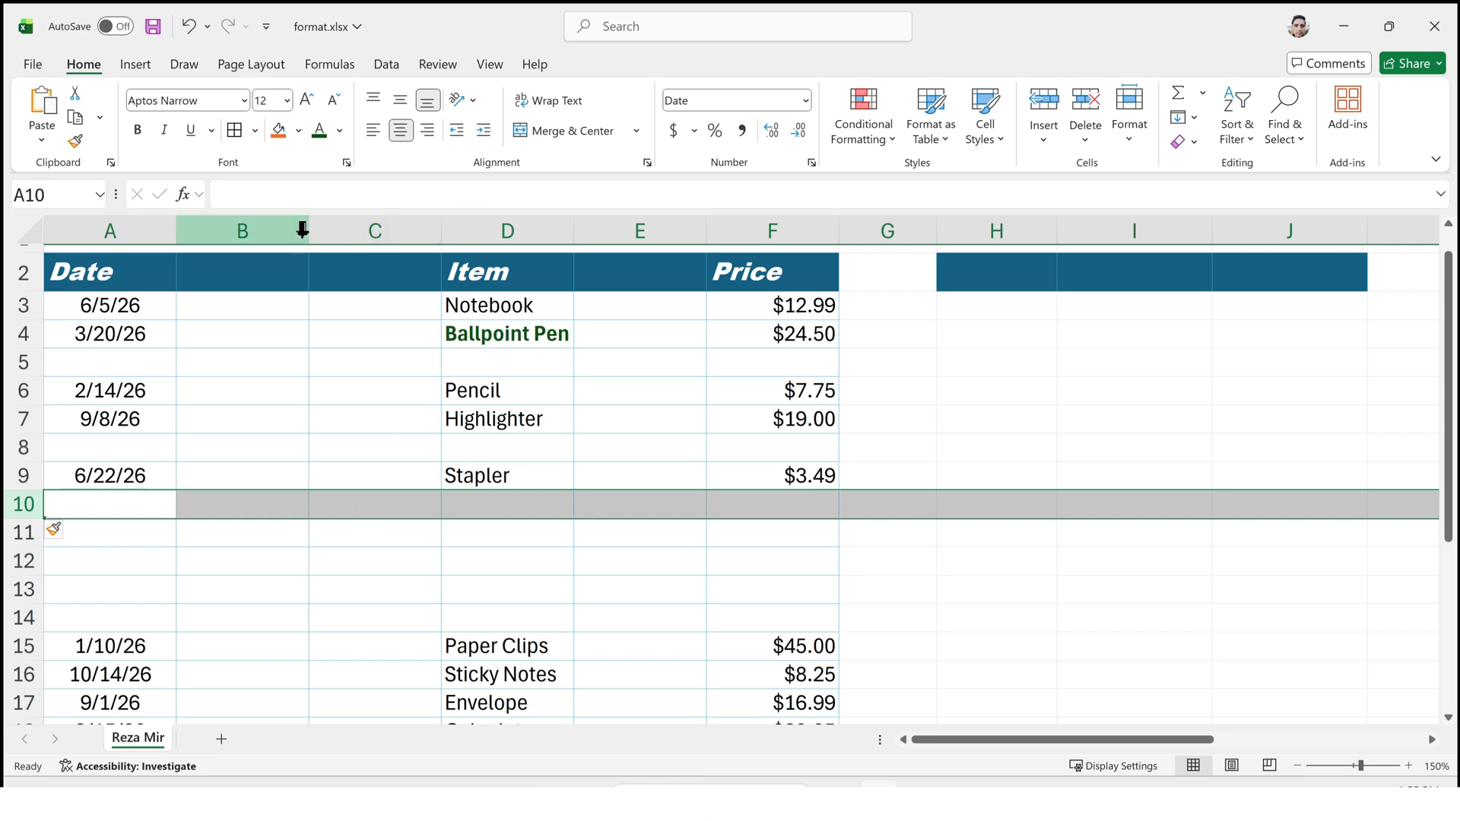
left_click_drag(312, 235, 242, 231)
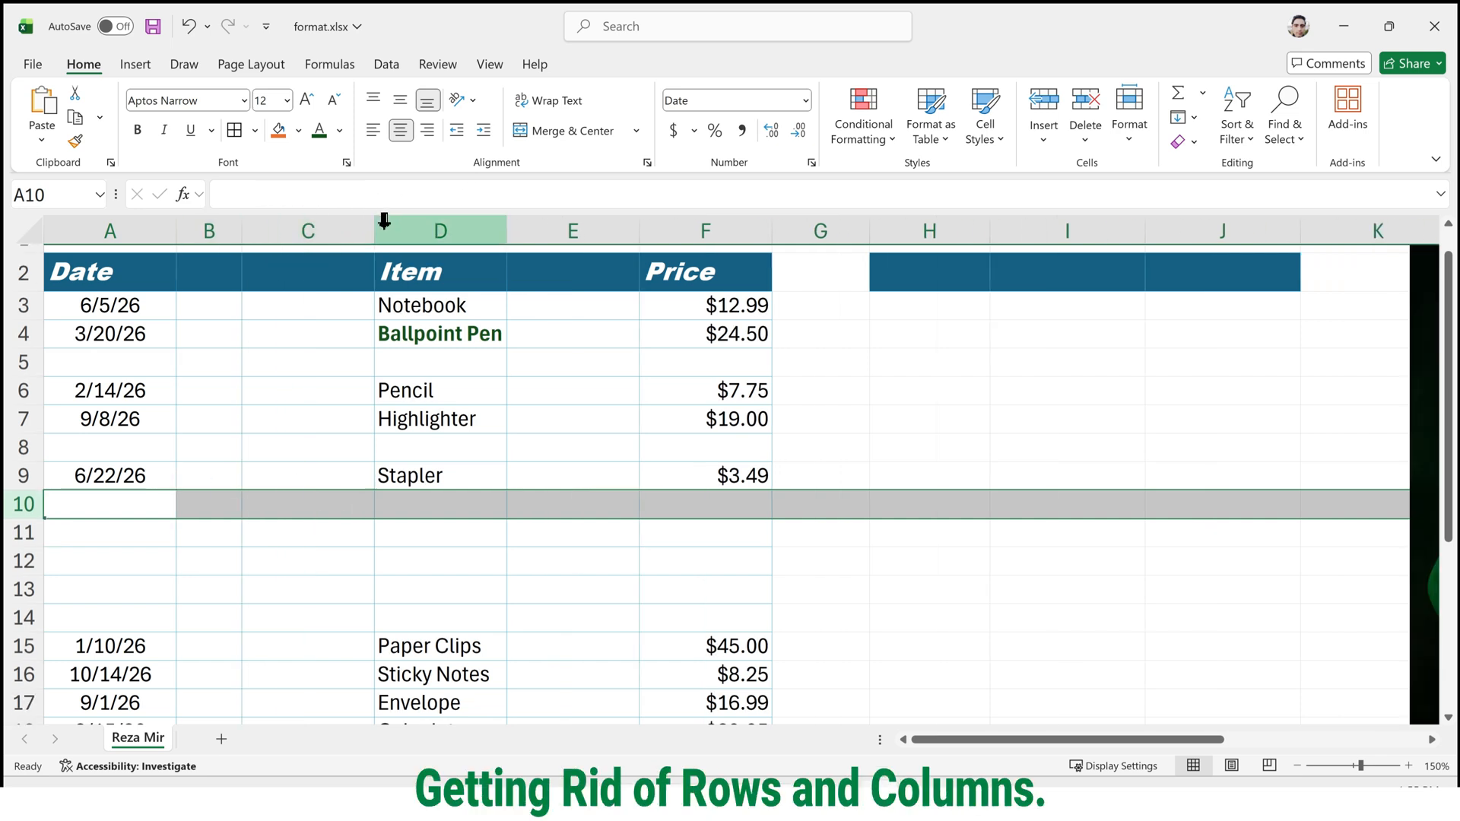
left_click_drag(374, 228, 305, 228)
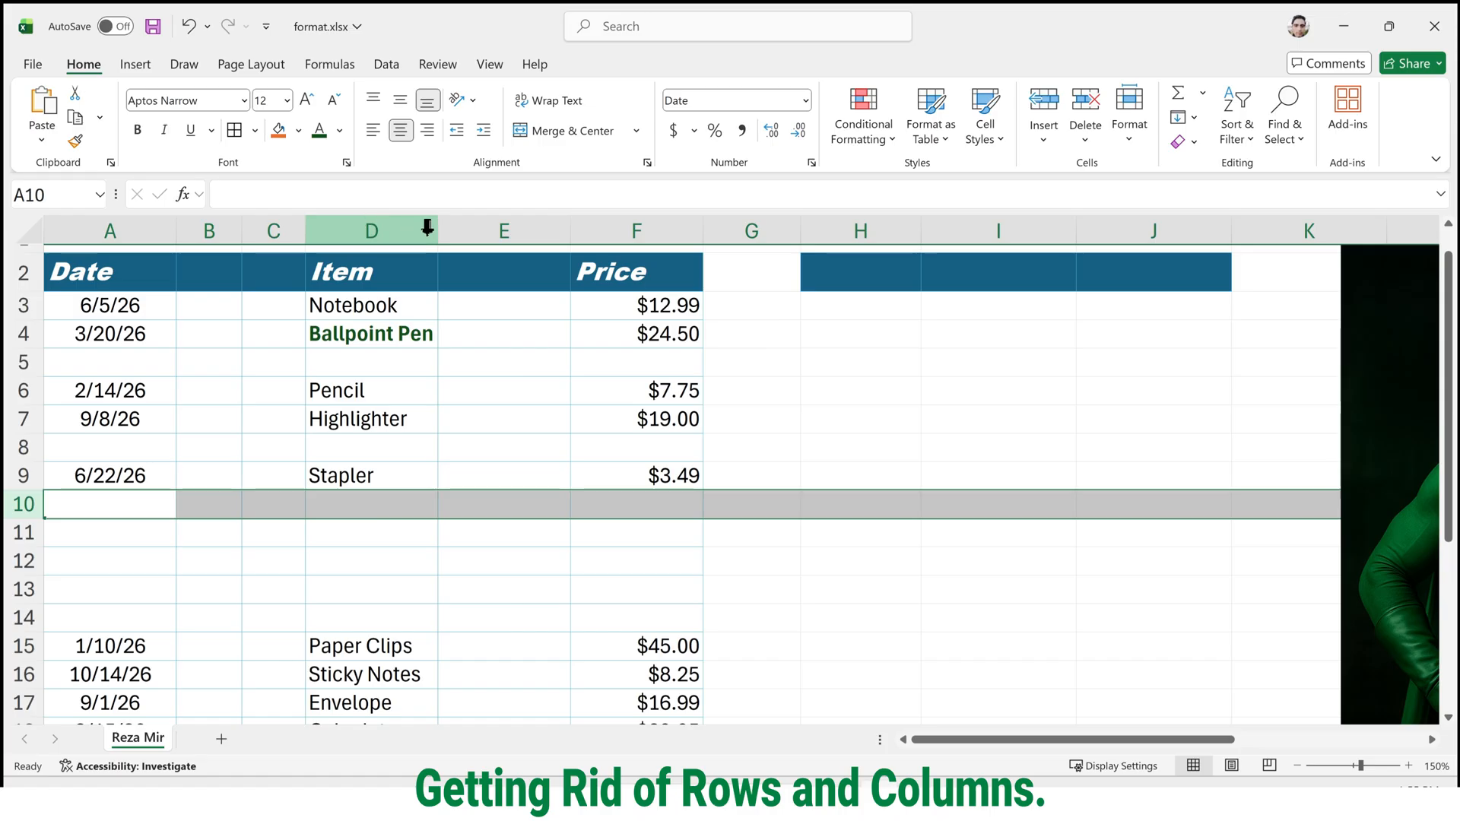
left_click(572, 229)
left_click_drag(568, 229, 528, 229)
Delete the empty column E between Item and Price.
left_click(547, 221)
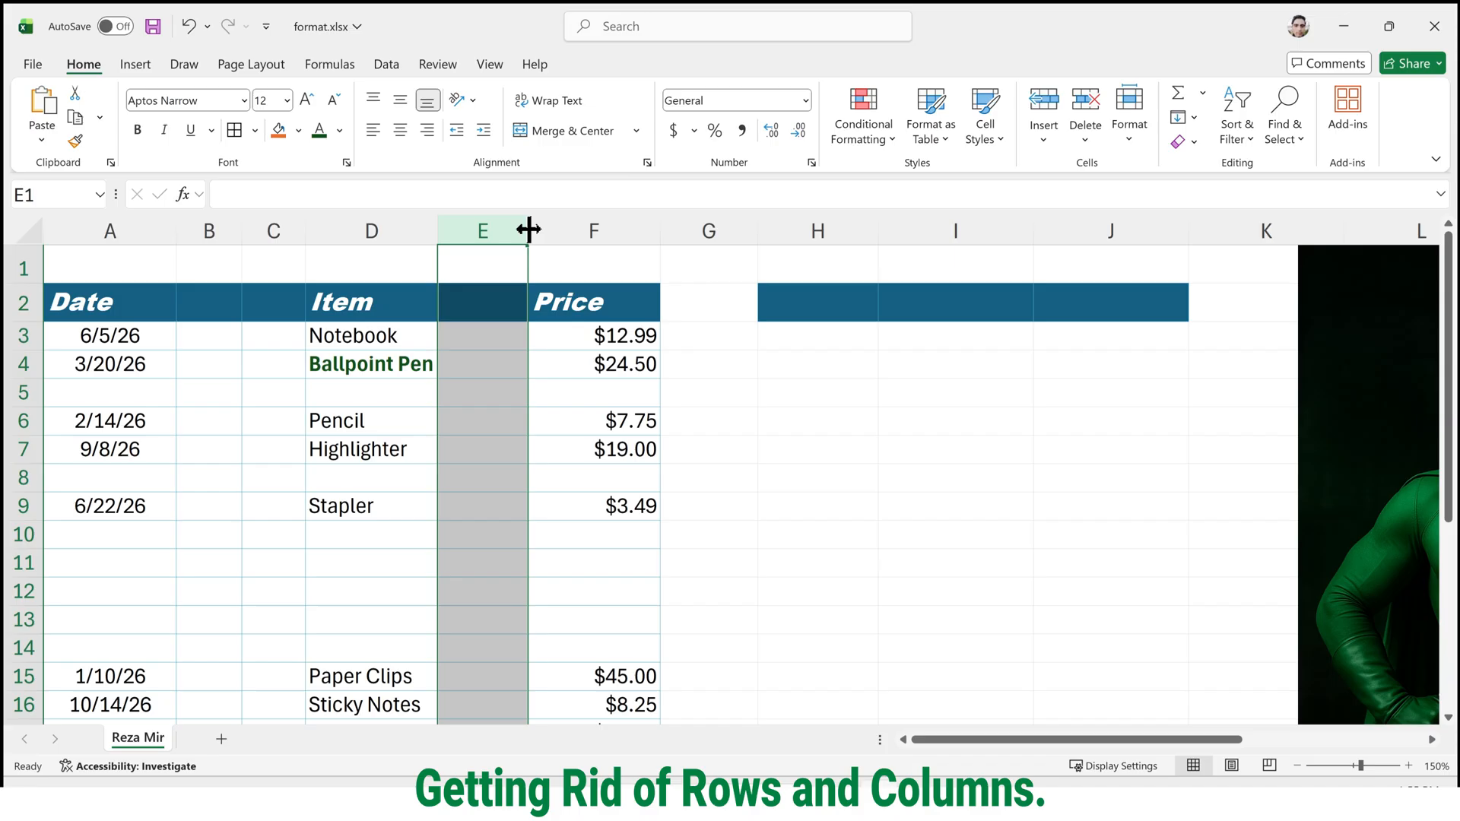
left_click(528, 228)
right_click(472, 226)
left_click(558, 450)
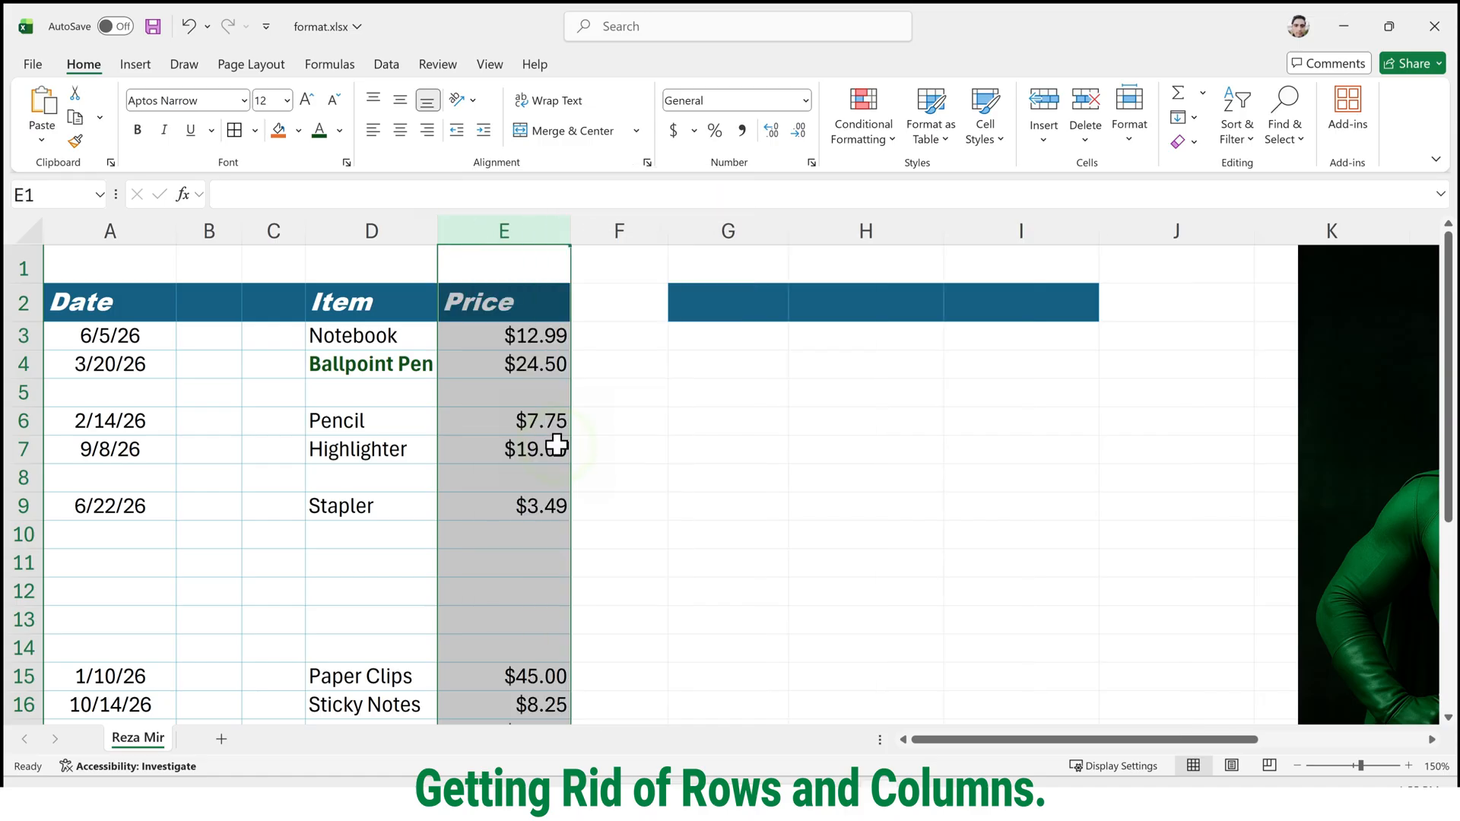
Delete the empty sheet column C directly before the Item column.
left_click(275, 230)
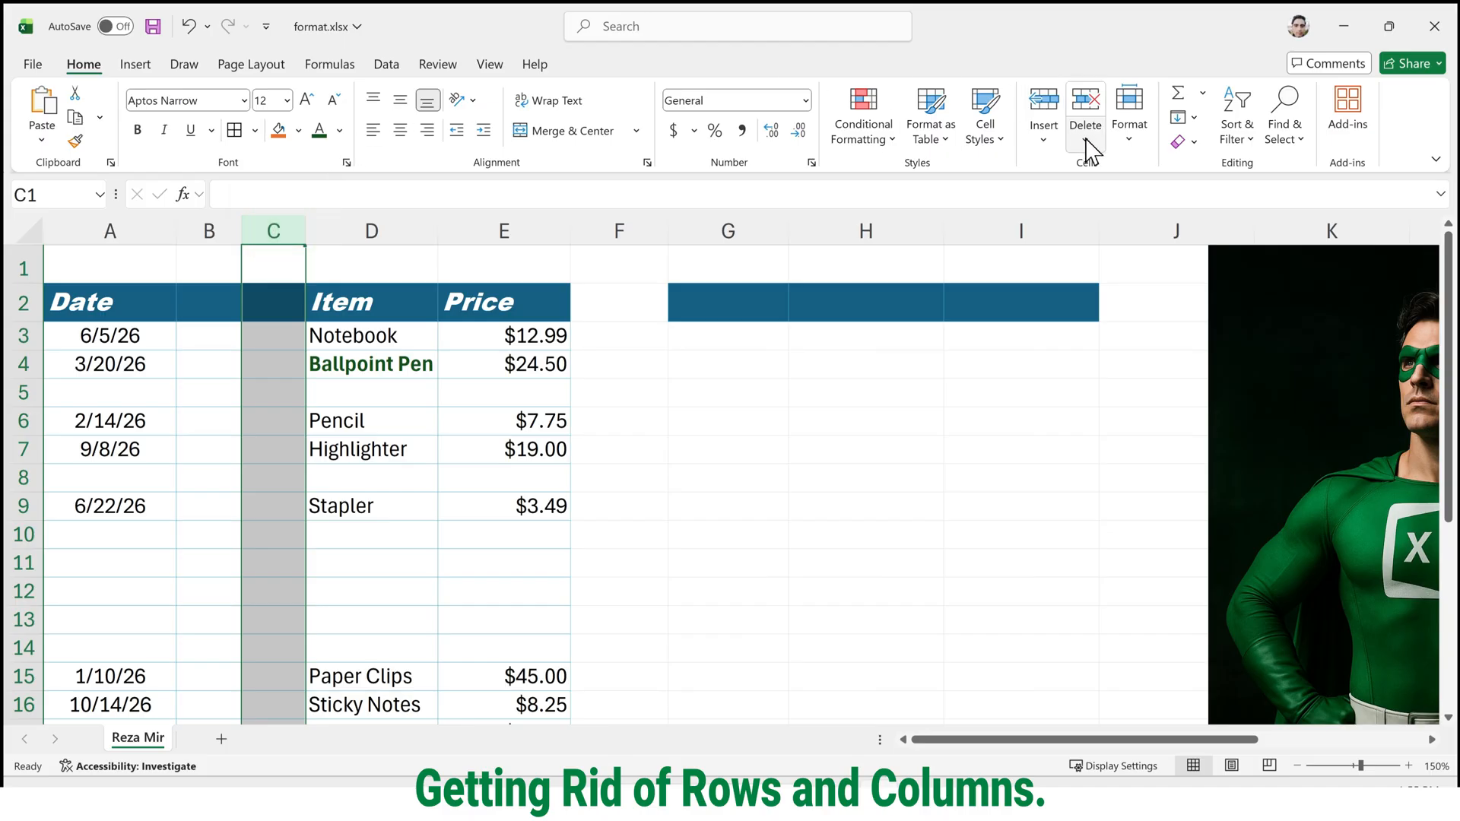
left_click(1085, 141)
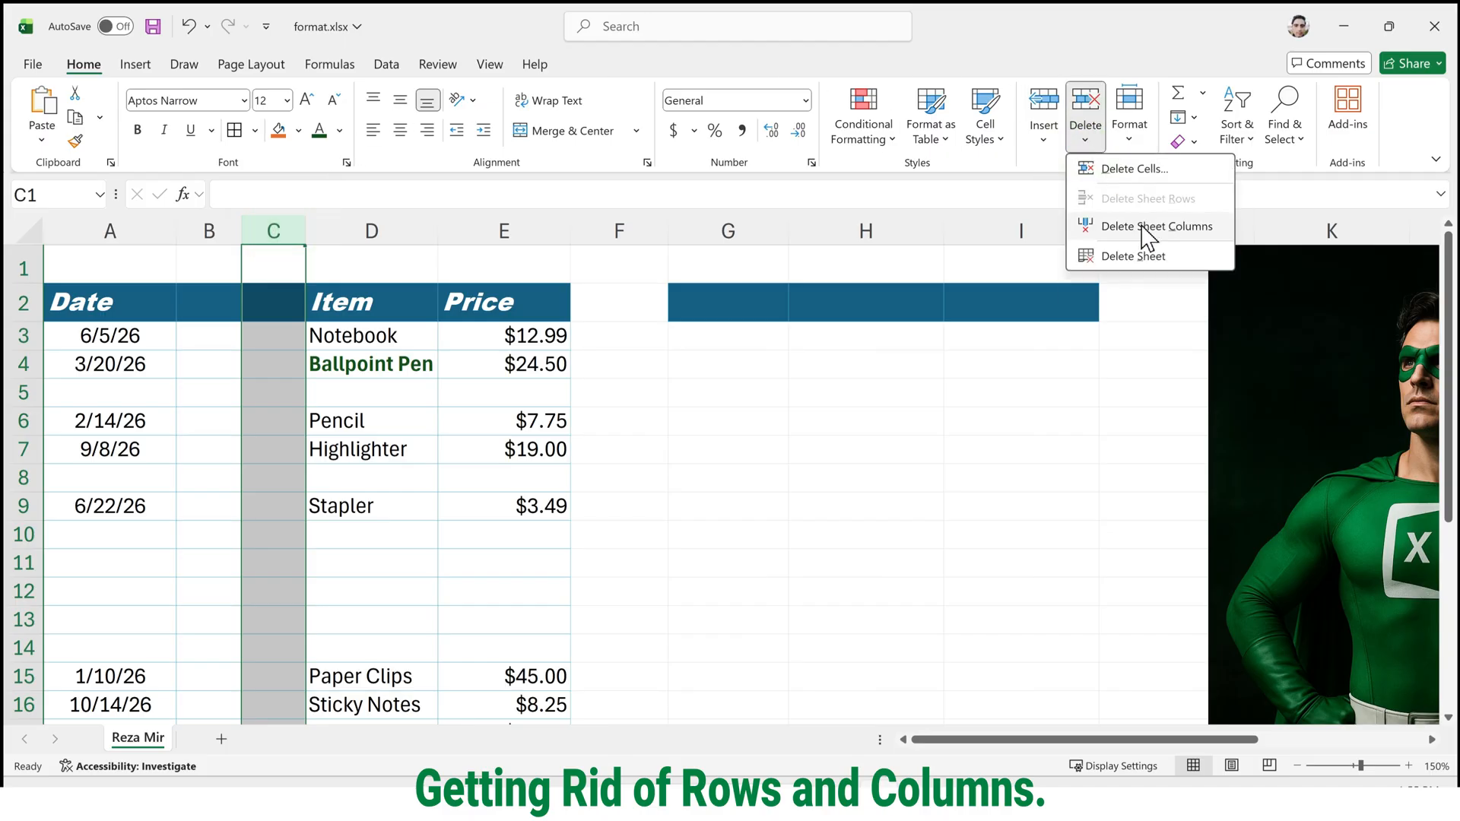
left_click(1140, 226)
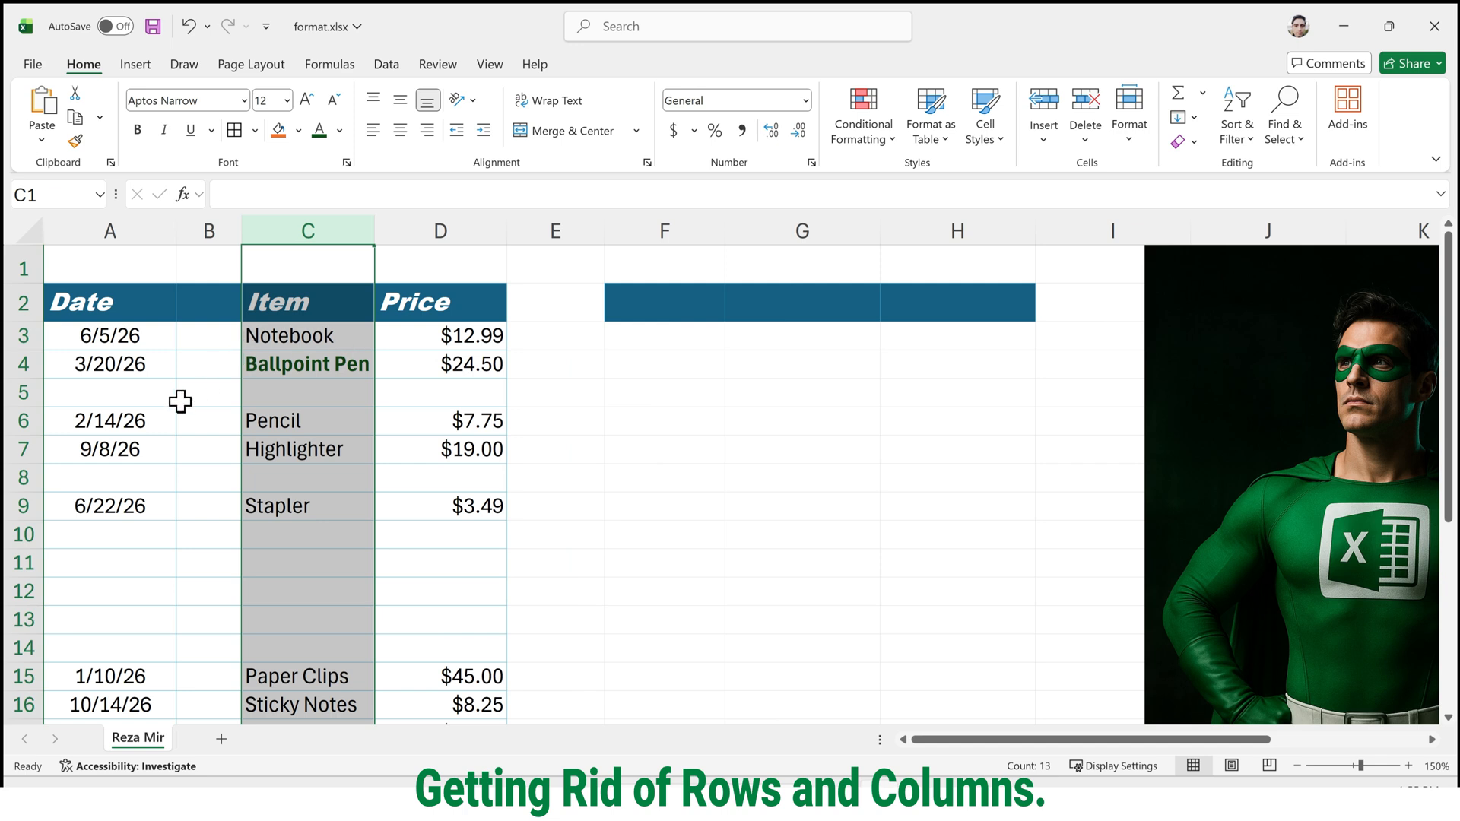
Delete the blank row 5 between the Ballpoint Pen and Pencil entries.
left_click(25, 392)
right_click(27, 392)
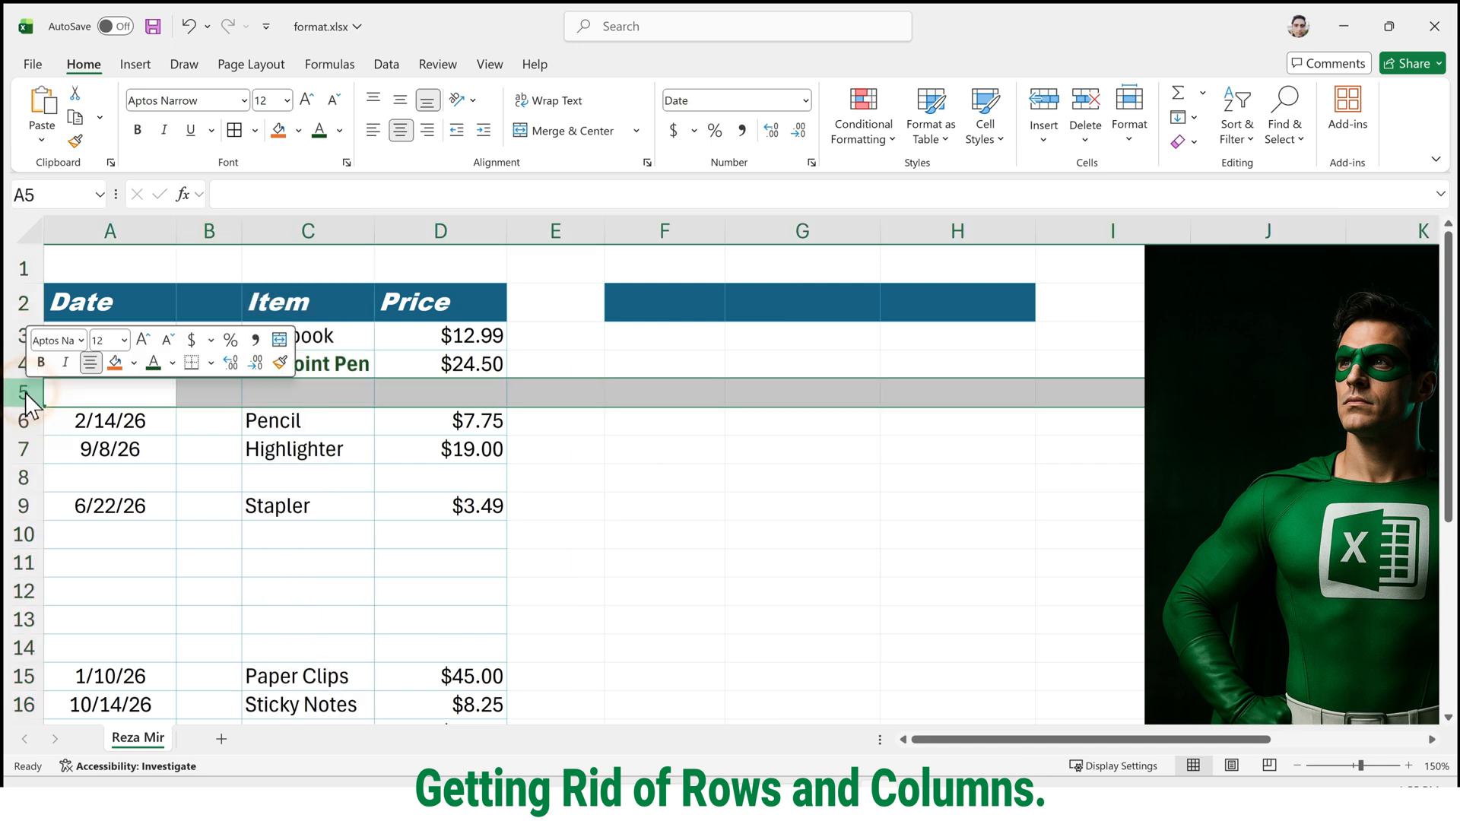
left_click(116, 609)
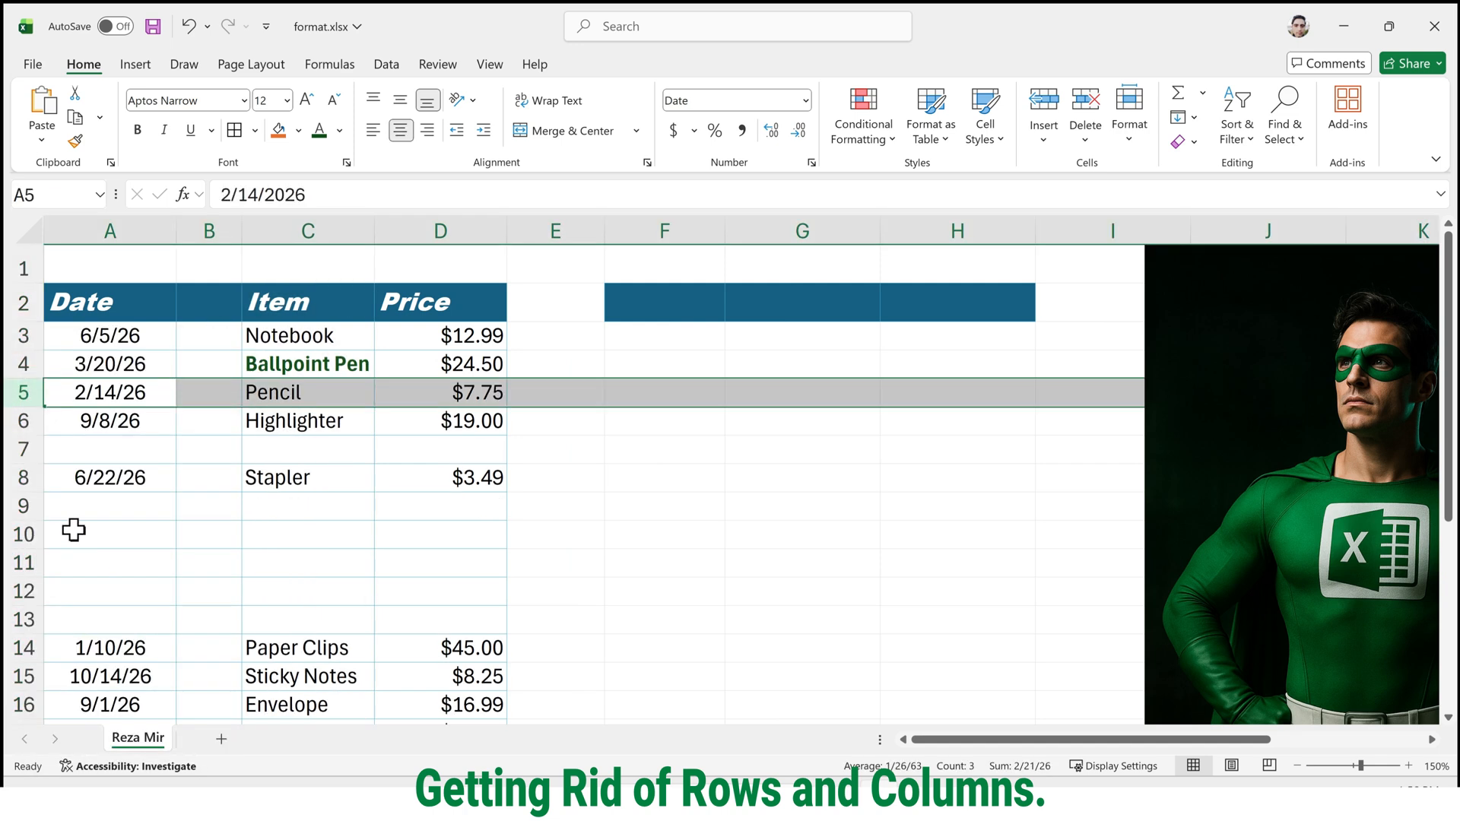
Delete the blank sheet row 7 between the Highlighter and Stapler entries.
left_click(23, 449)
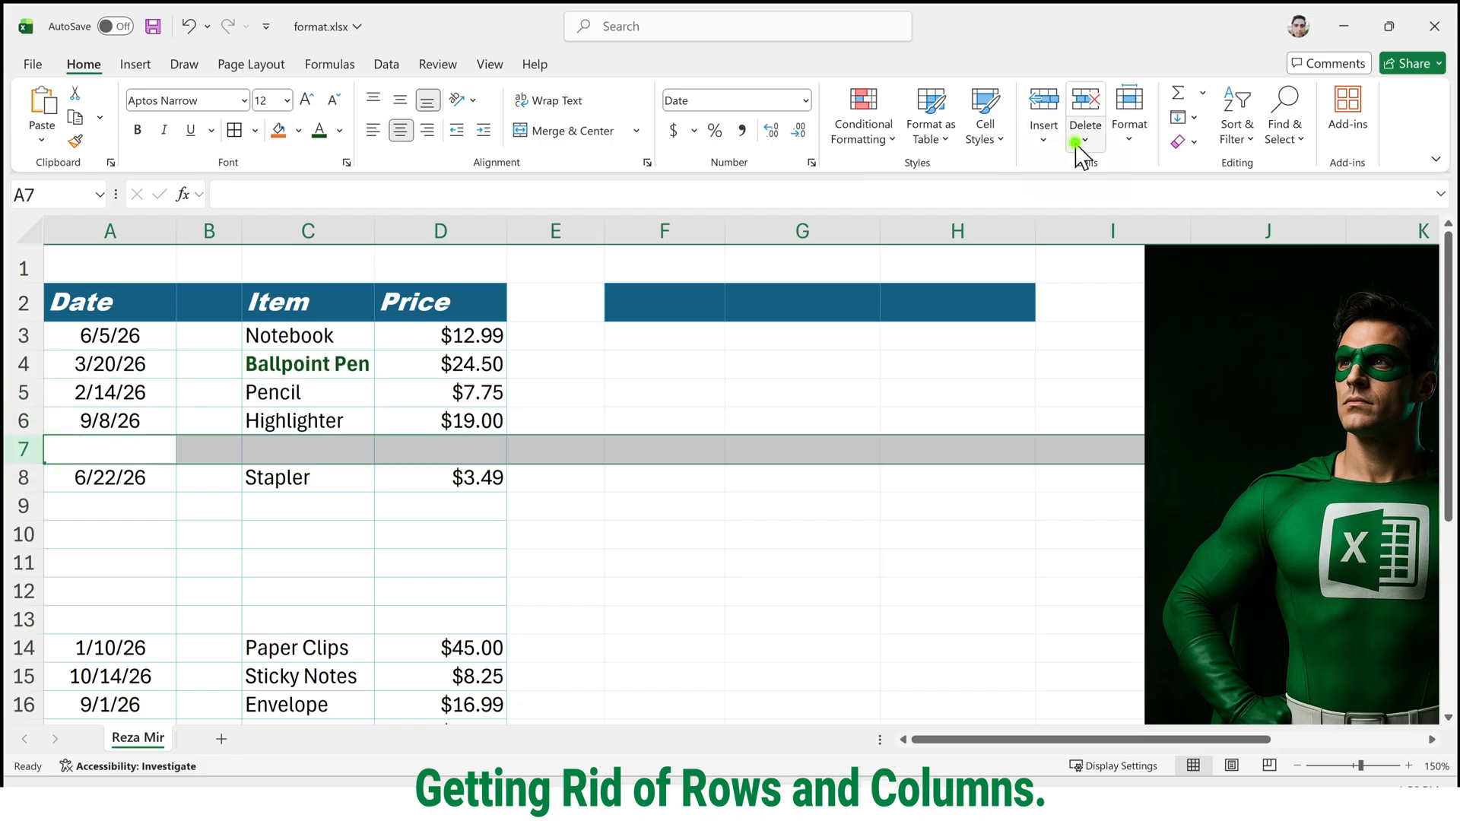
left_click(1076, 144)
left_click(1126, 200)
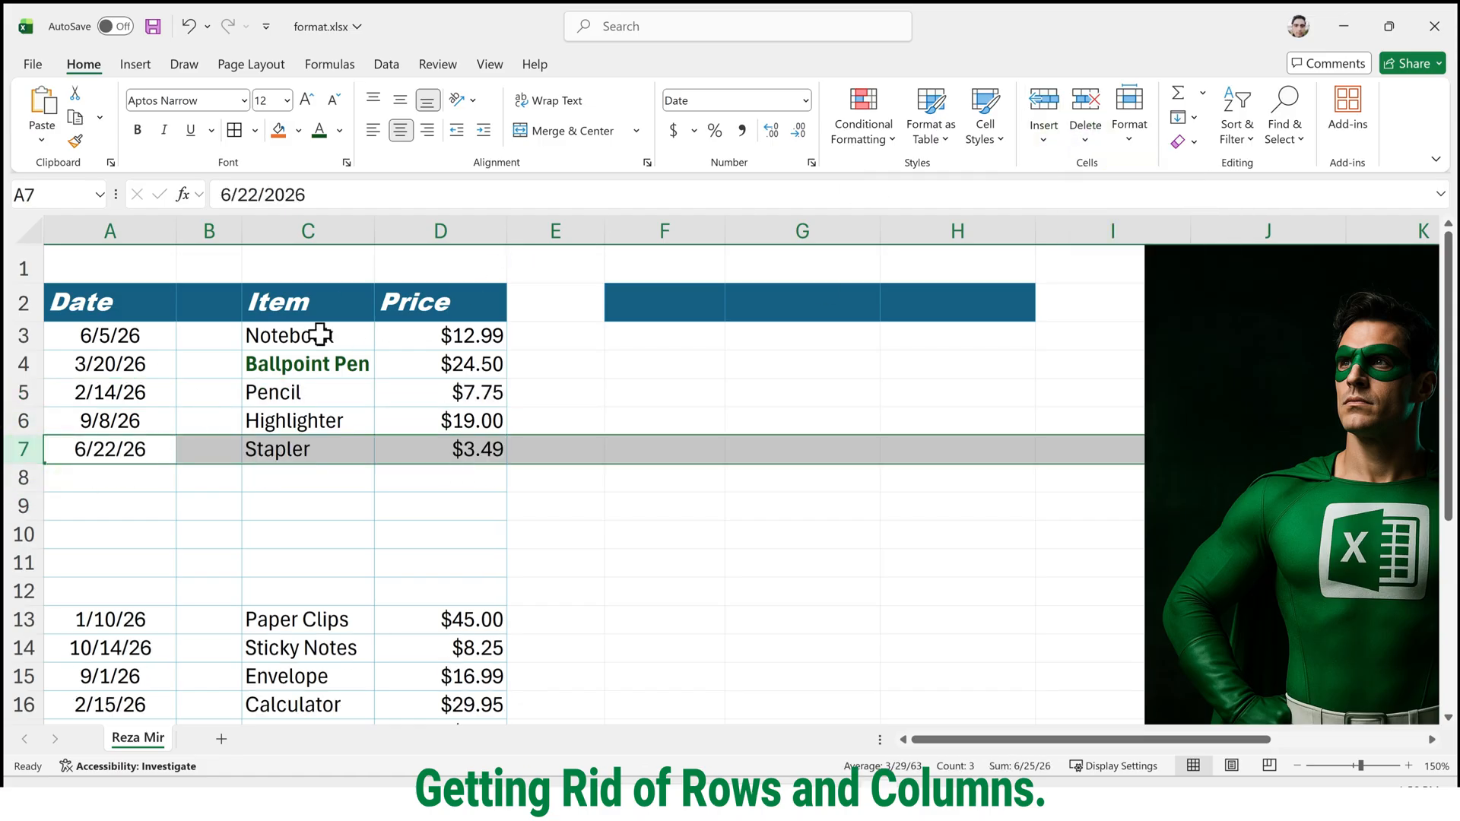
Delete the empty column E directly after Price and the blank sheet row 9 in the gap below the Stapler entry.
left_click(590, 219)
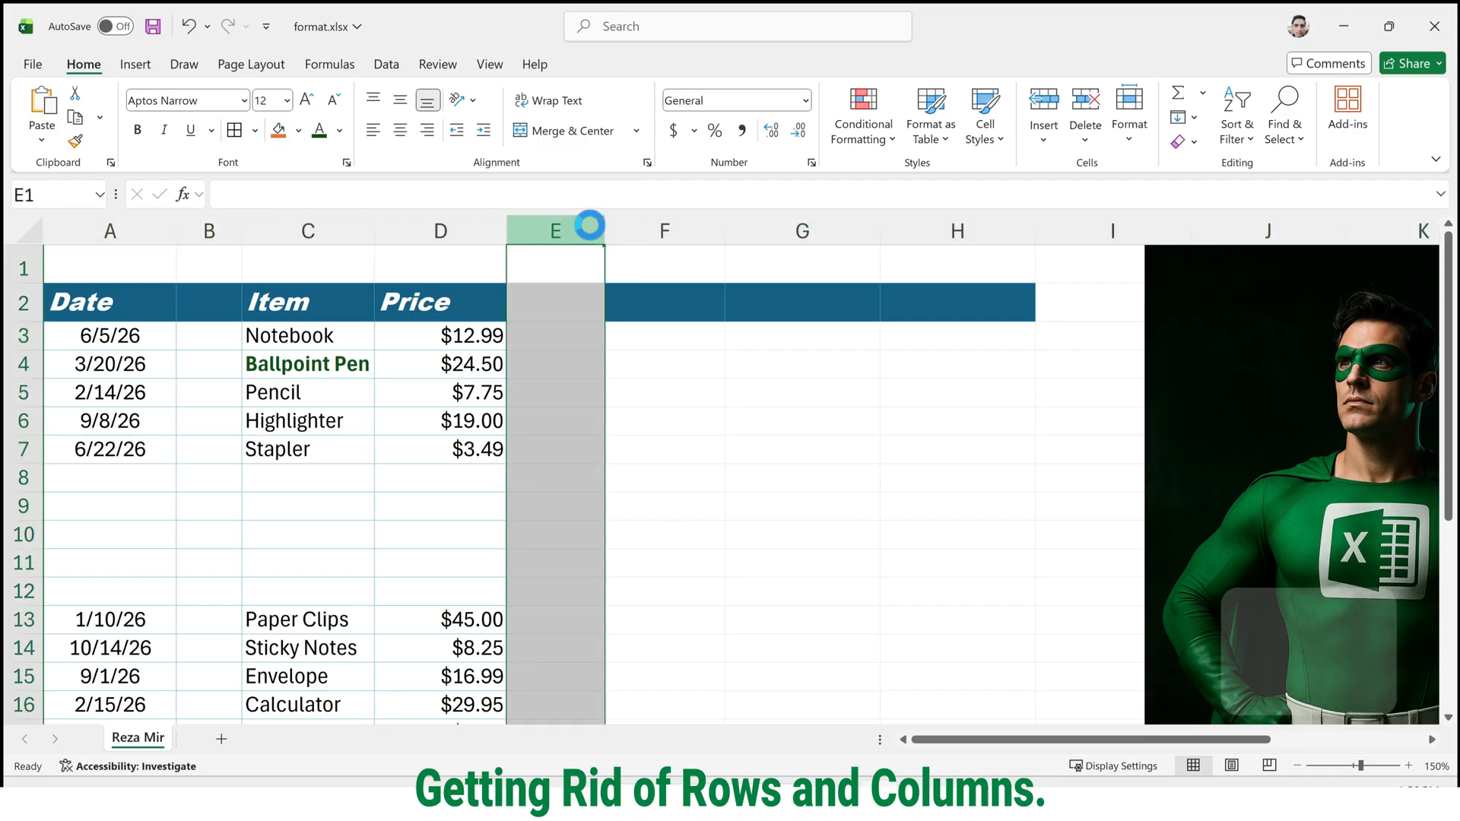
key("ctrl+minus")
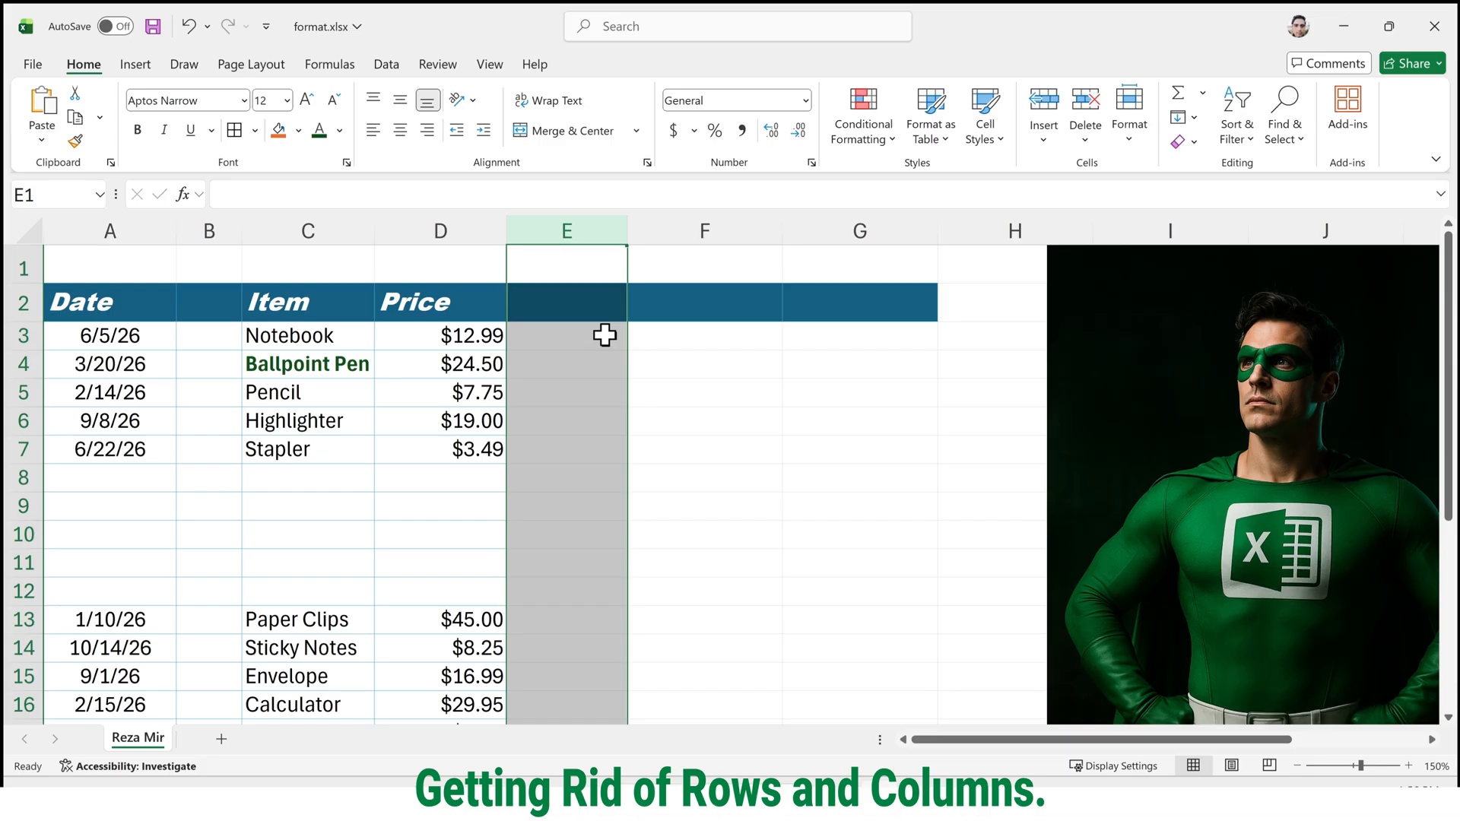
left_click(18, 509)
key("ctrl+minus")
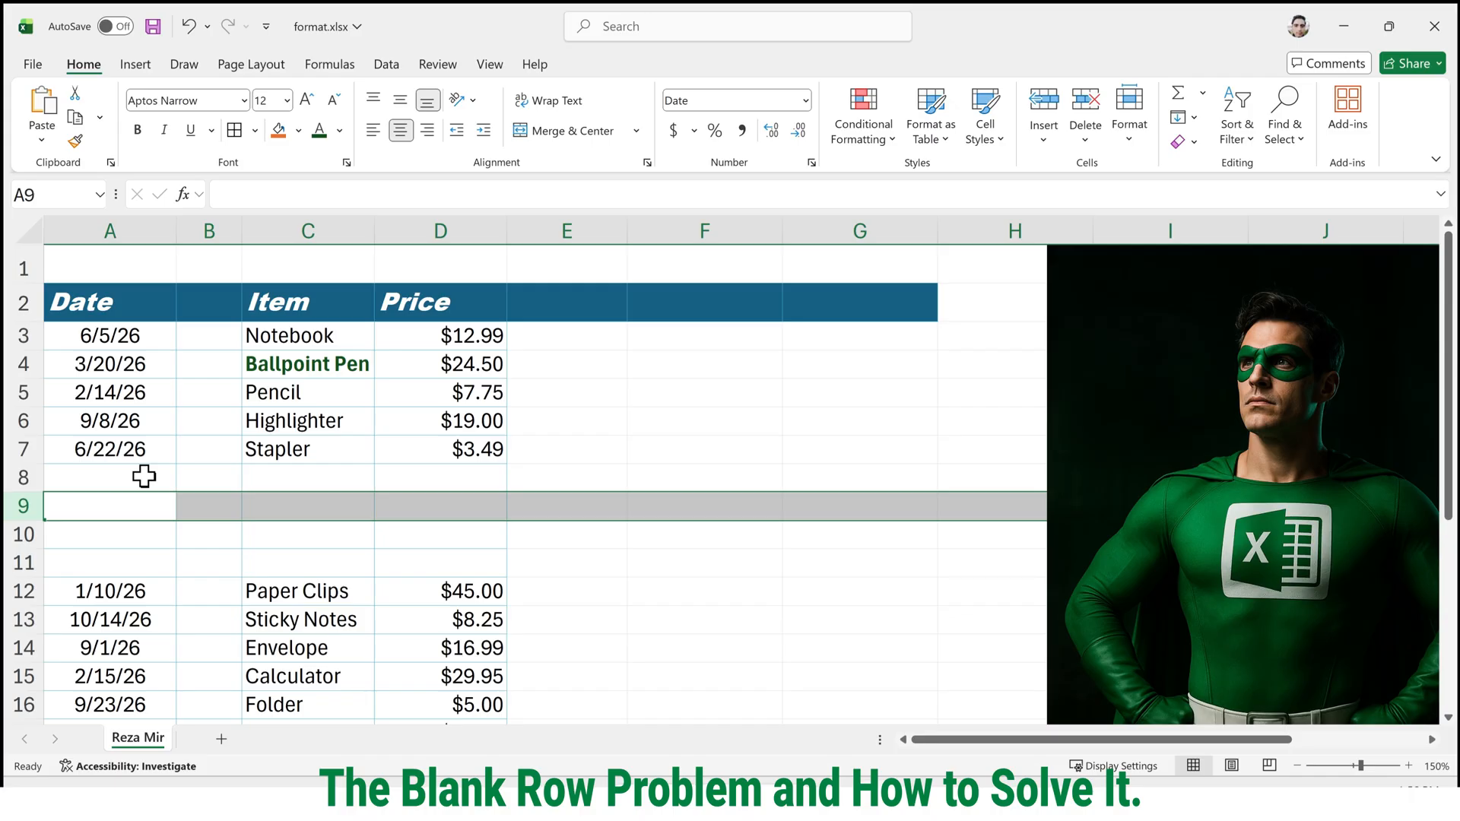
Insert a blank sheet row between the Ballpoint Pen and Pencil entries.
left_click_drag(144, 477, 560, 551)
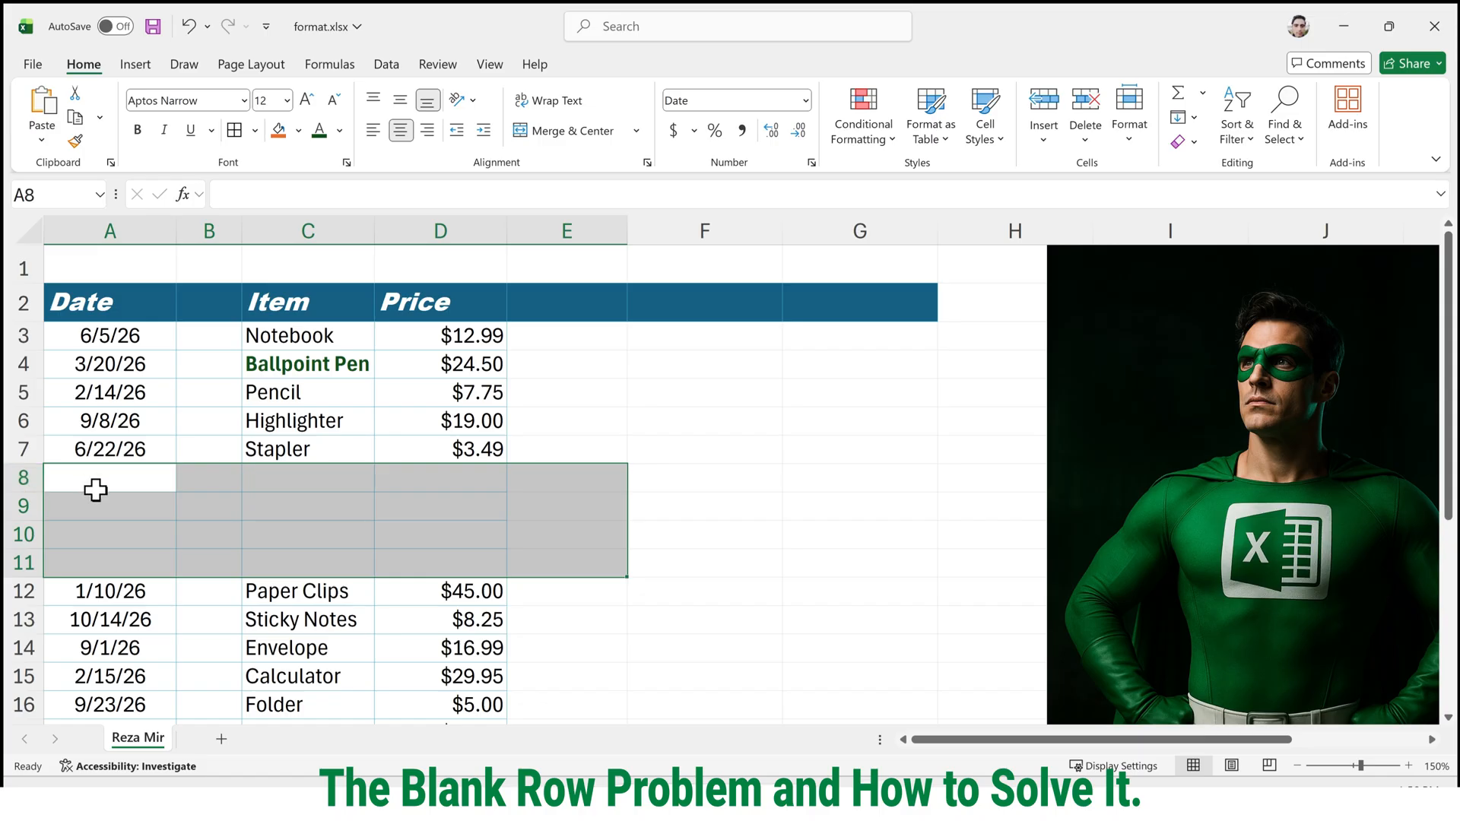
left_click(29, 393)
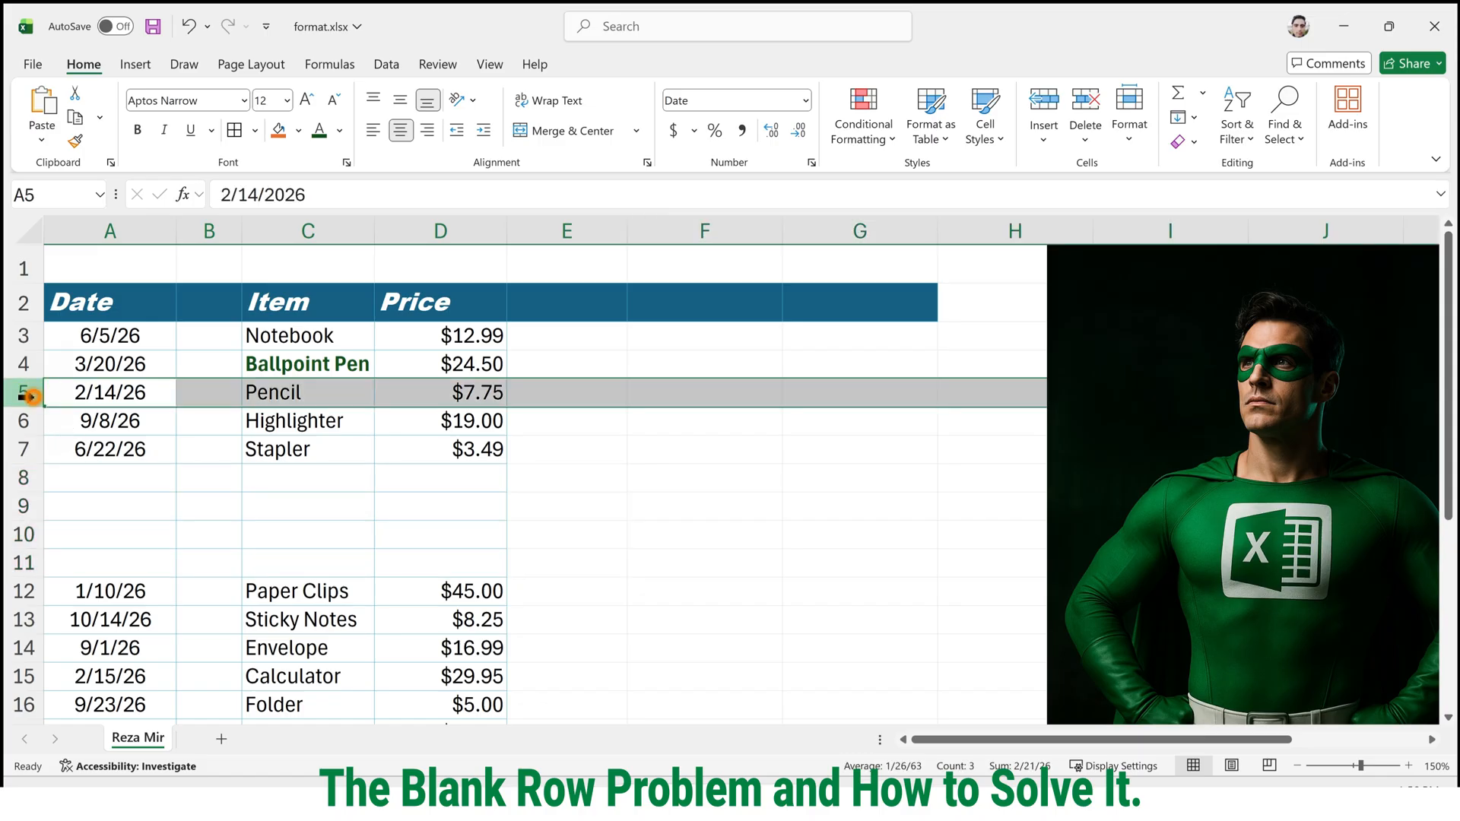
right_click(35, 396)
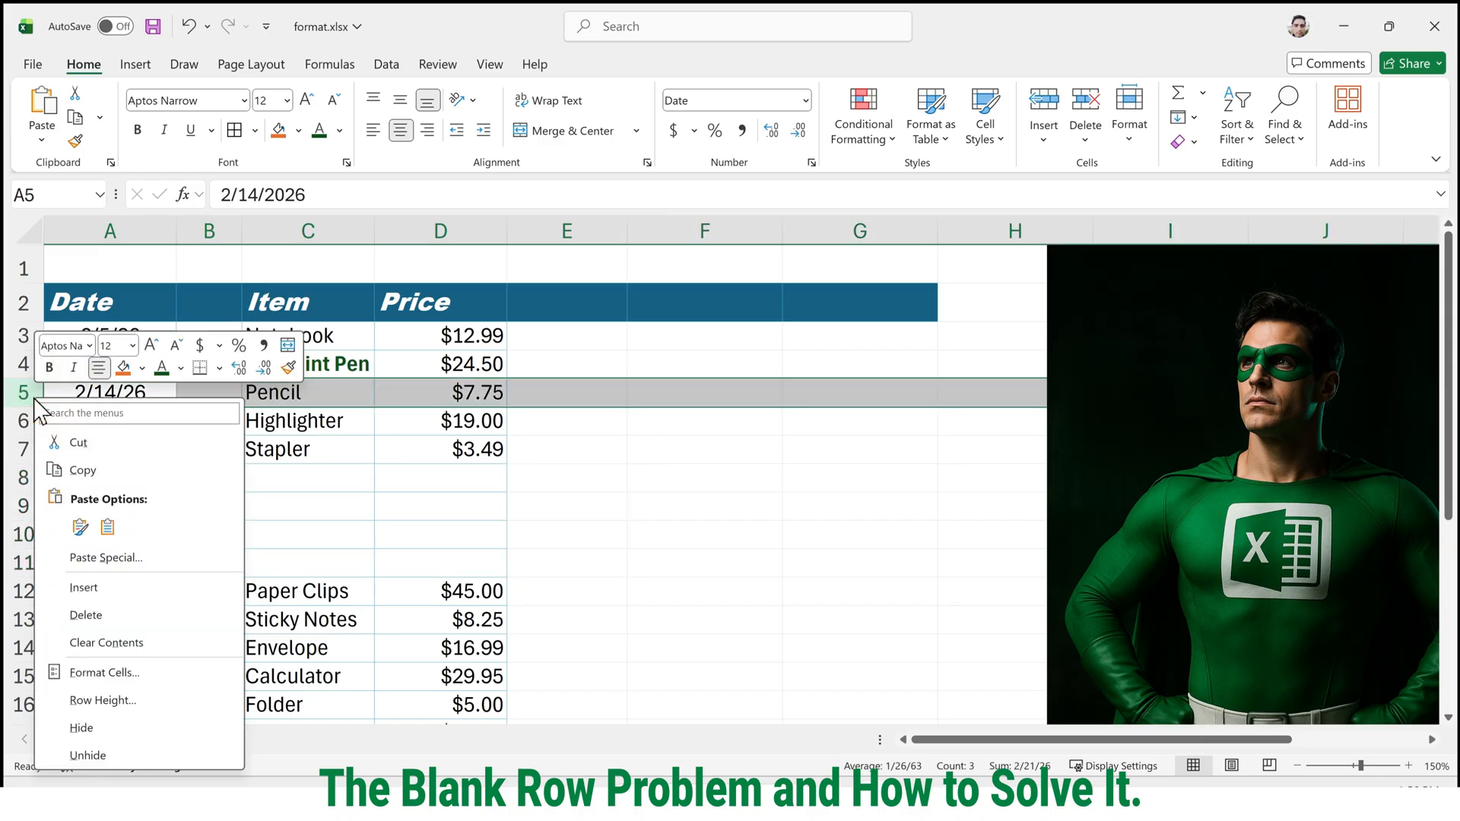
left_click(121, 589)
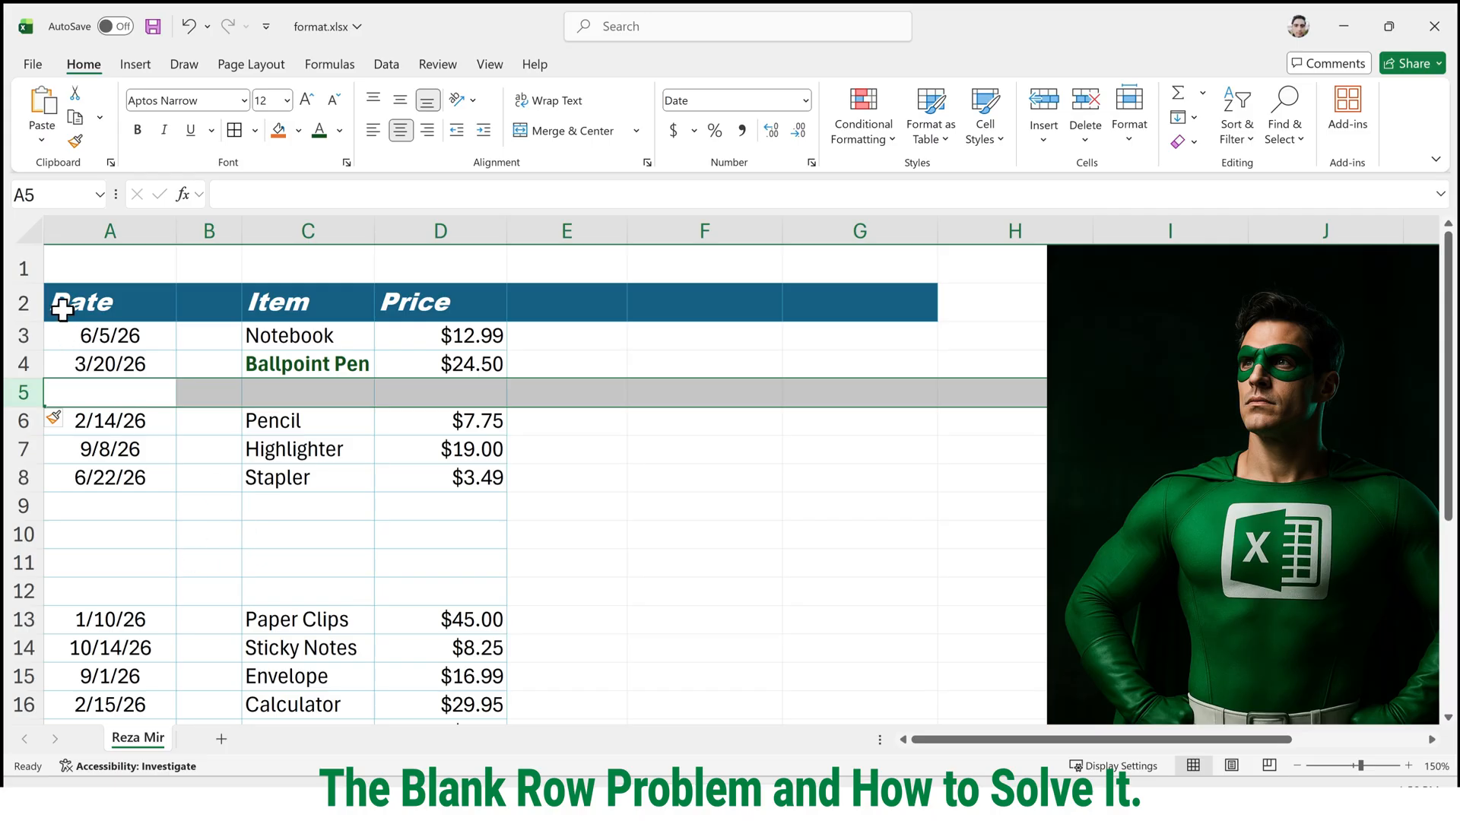
Select the blank cells of the price table from the Date header down with Go To Special and delete their sheet rows.
left_click_drag(65, 300, 482, 688)
scroll(461, 553, "up", 1)
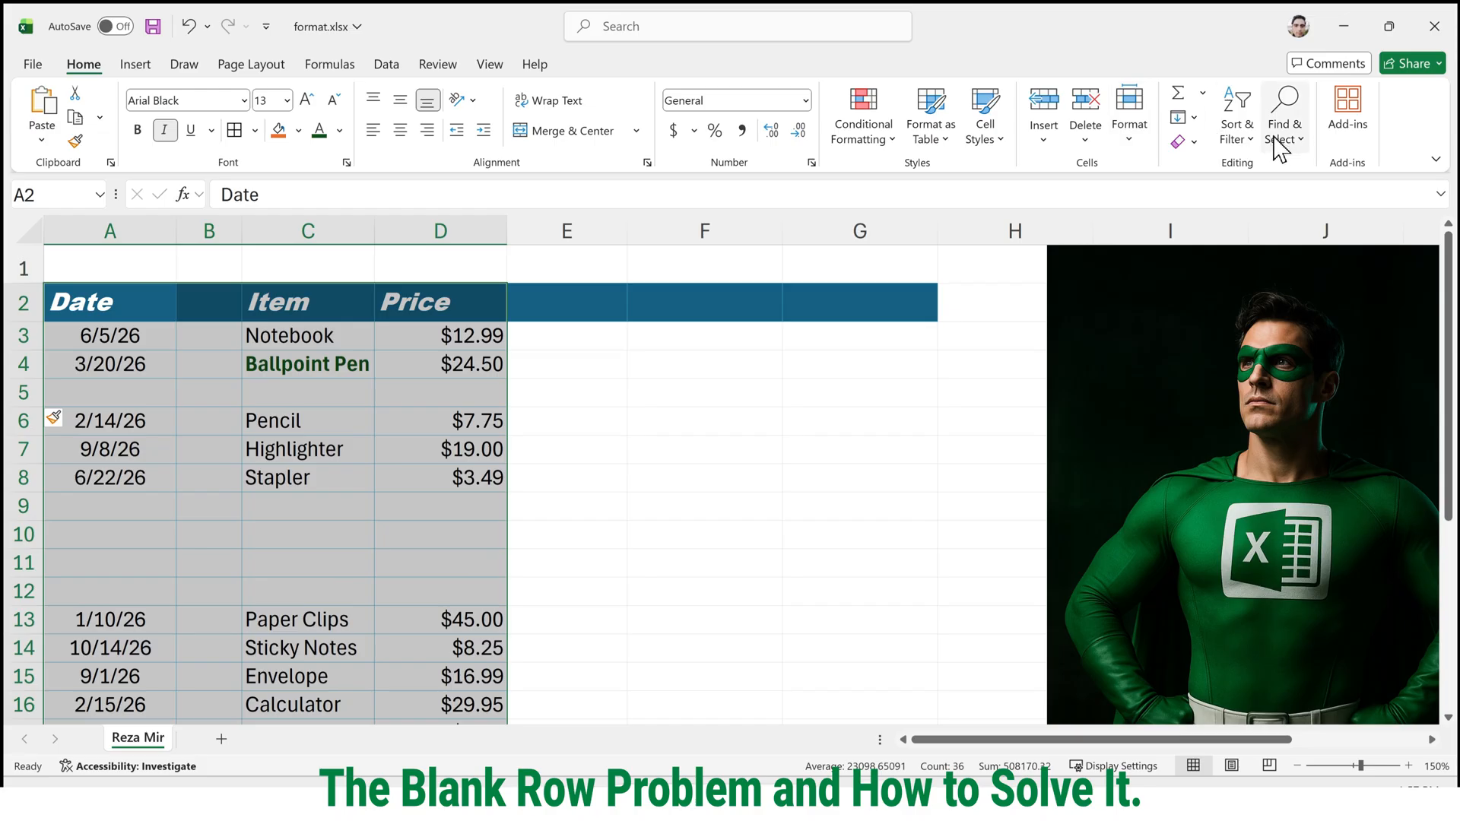
left_click(1305, 144)
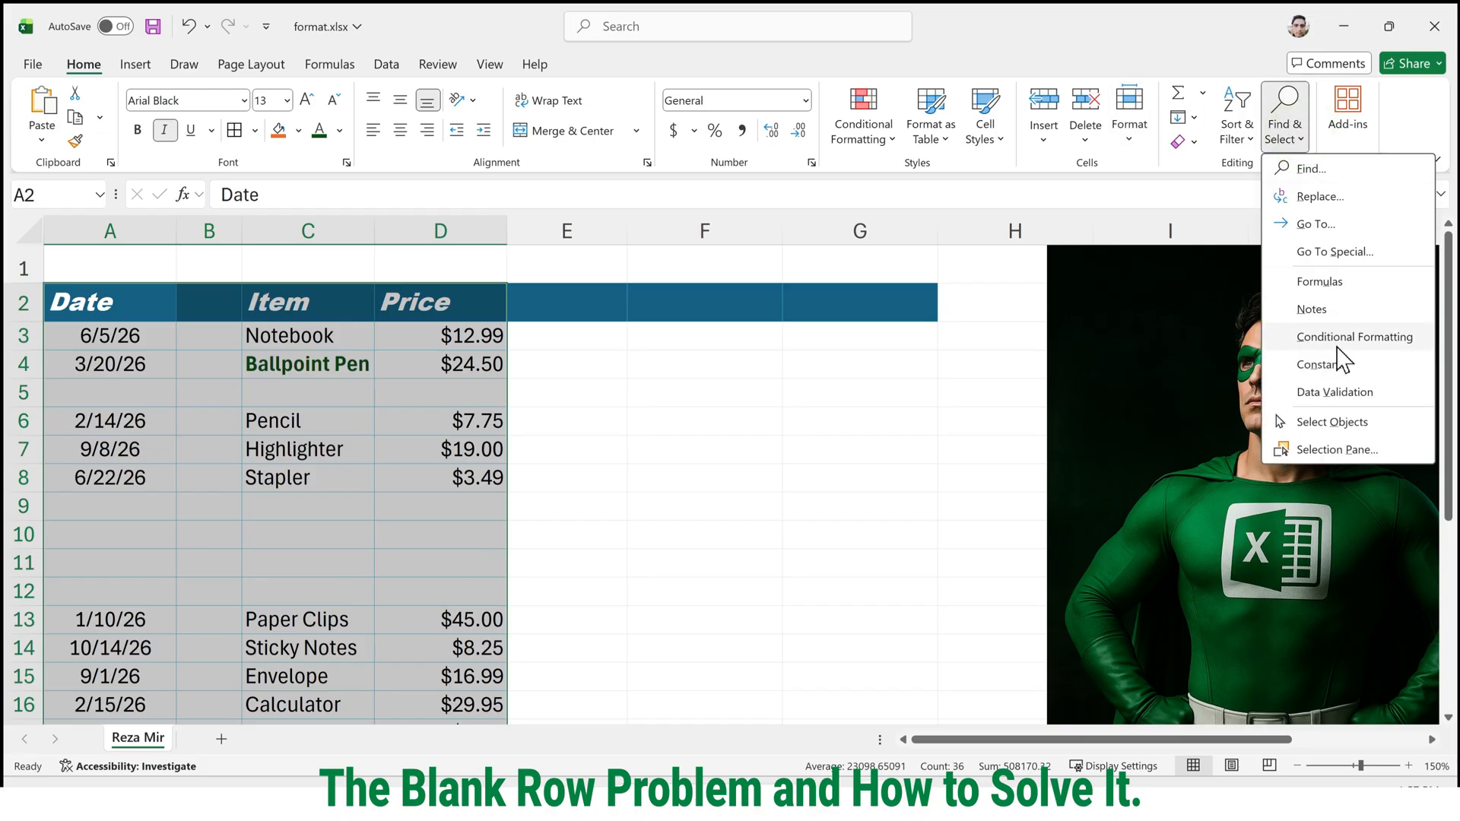
left_click(1345, 251)
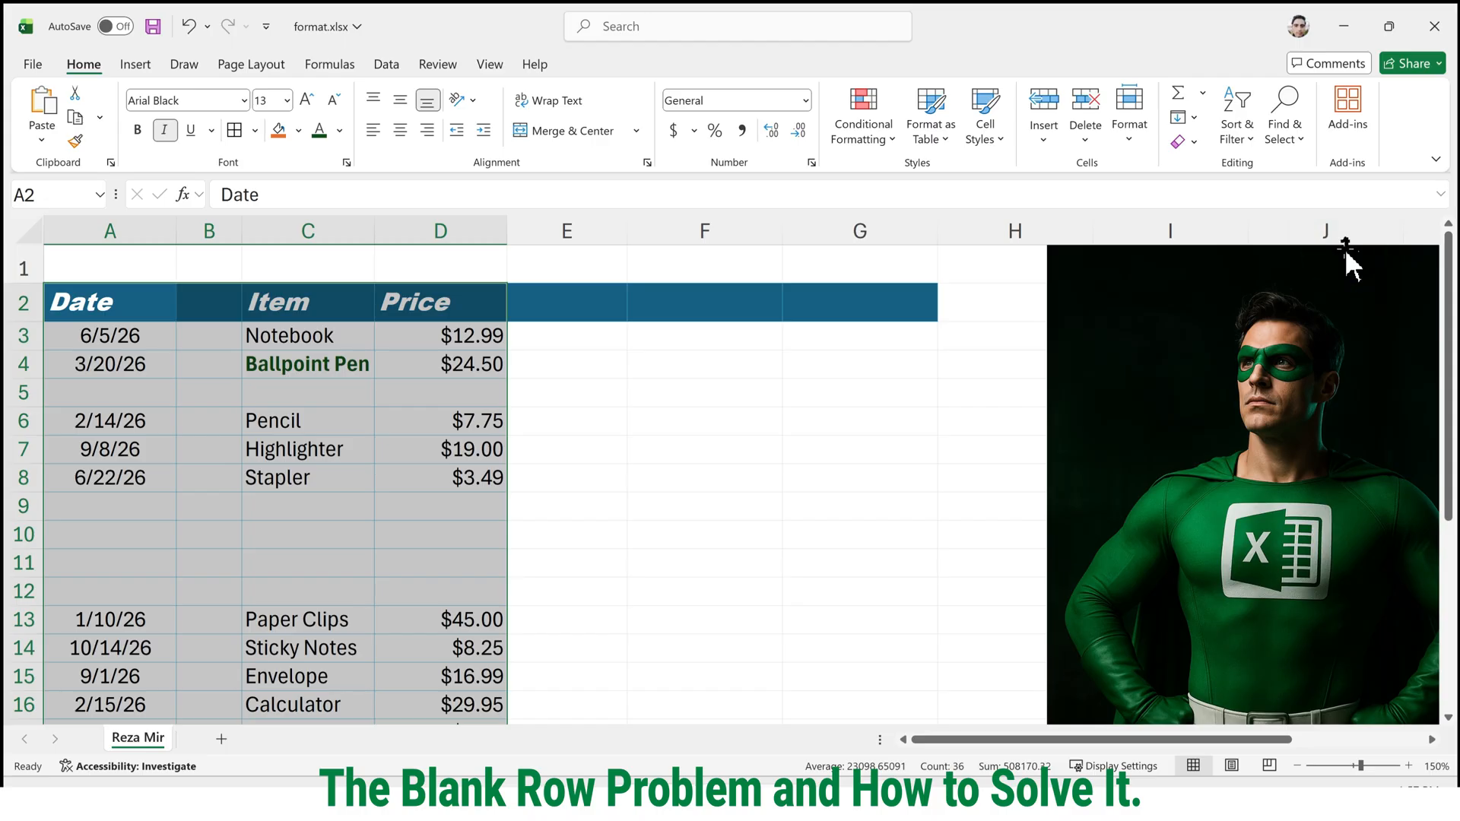
left_click_drag(859, 373, 639, 362)
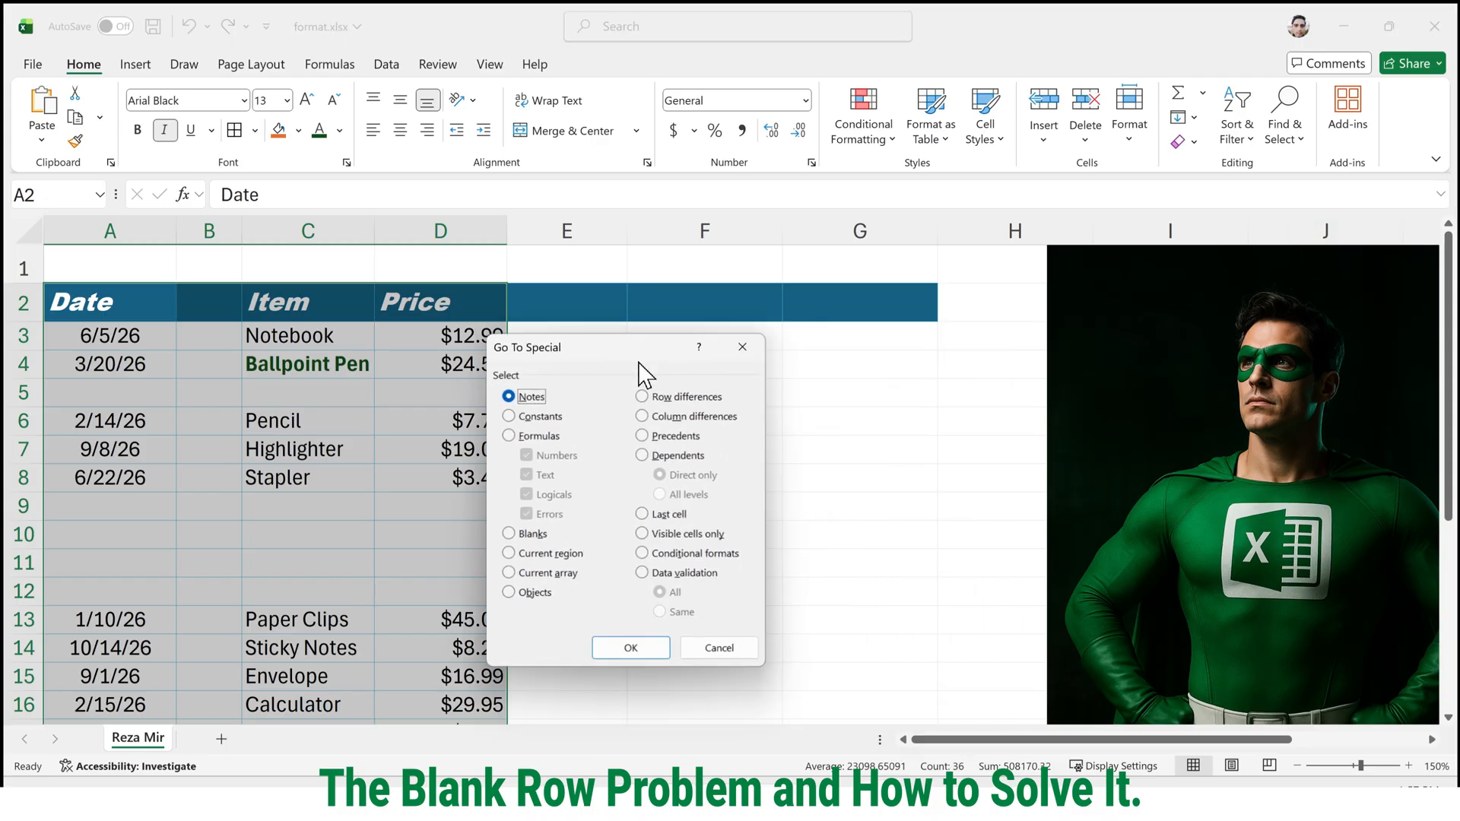
left_click(533, 534)
left_click(625, 646)
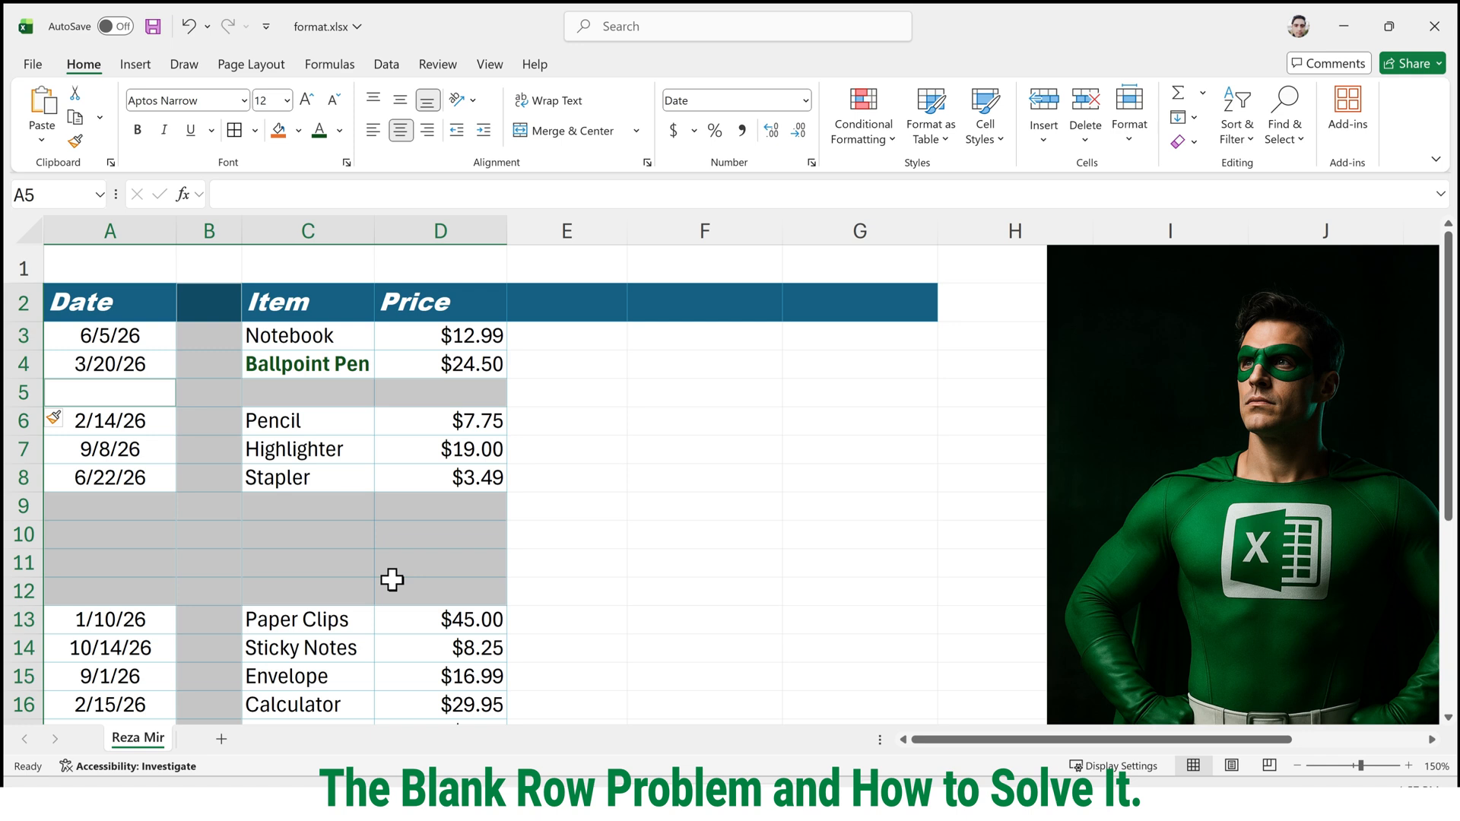
left_click(1086, 141)
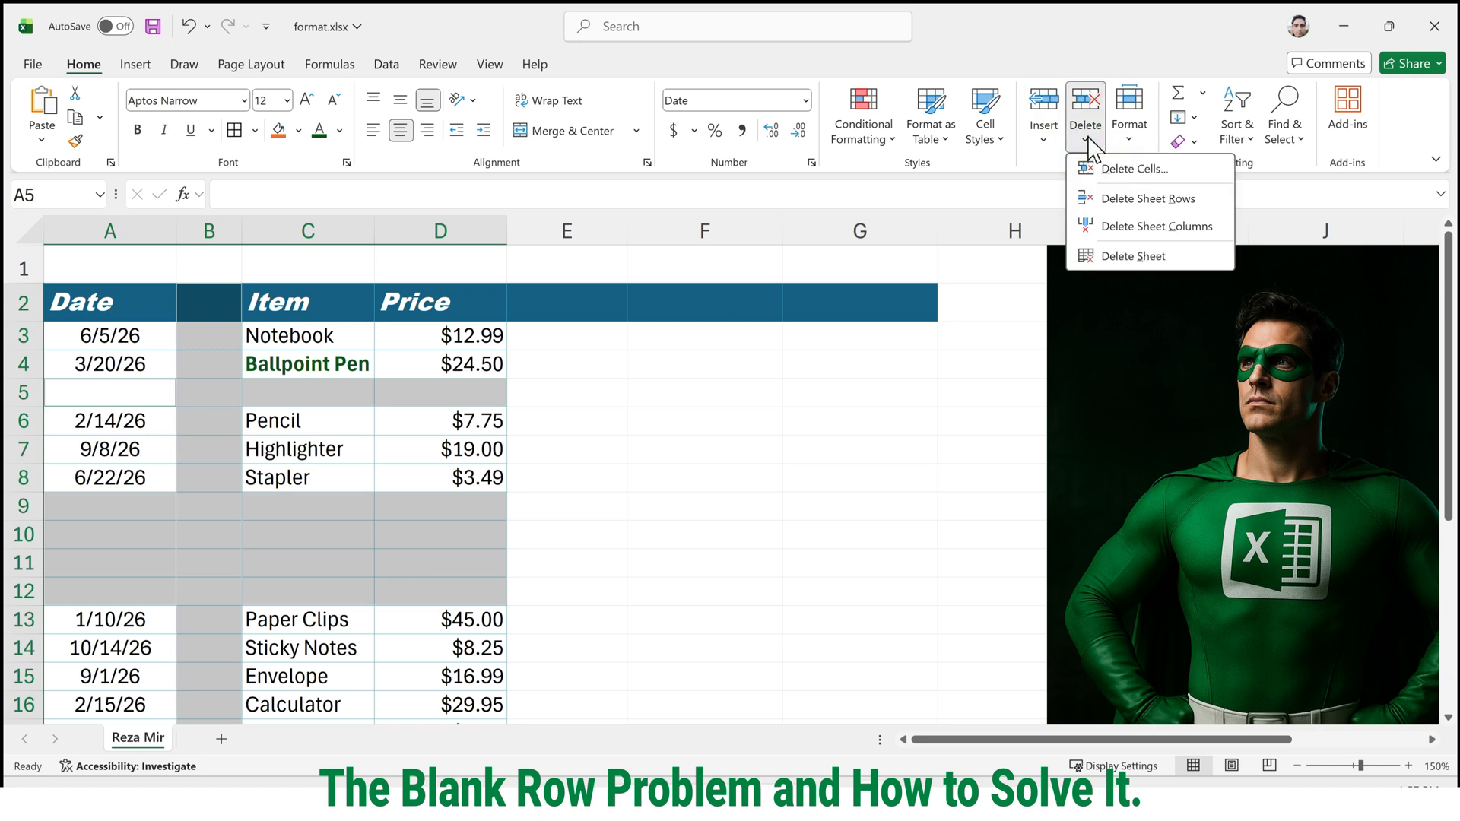
left_click(1148, 198)
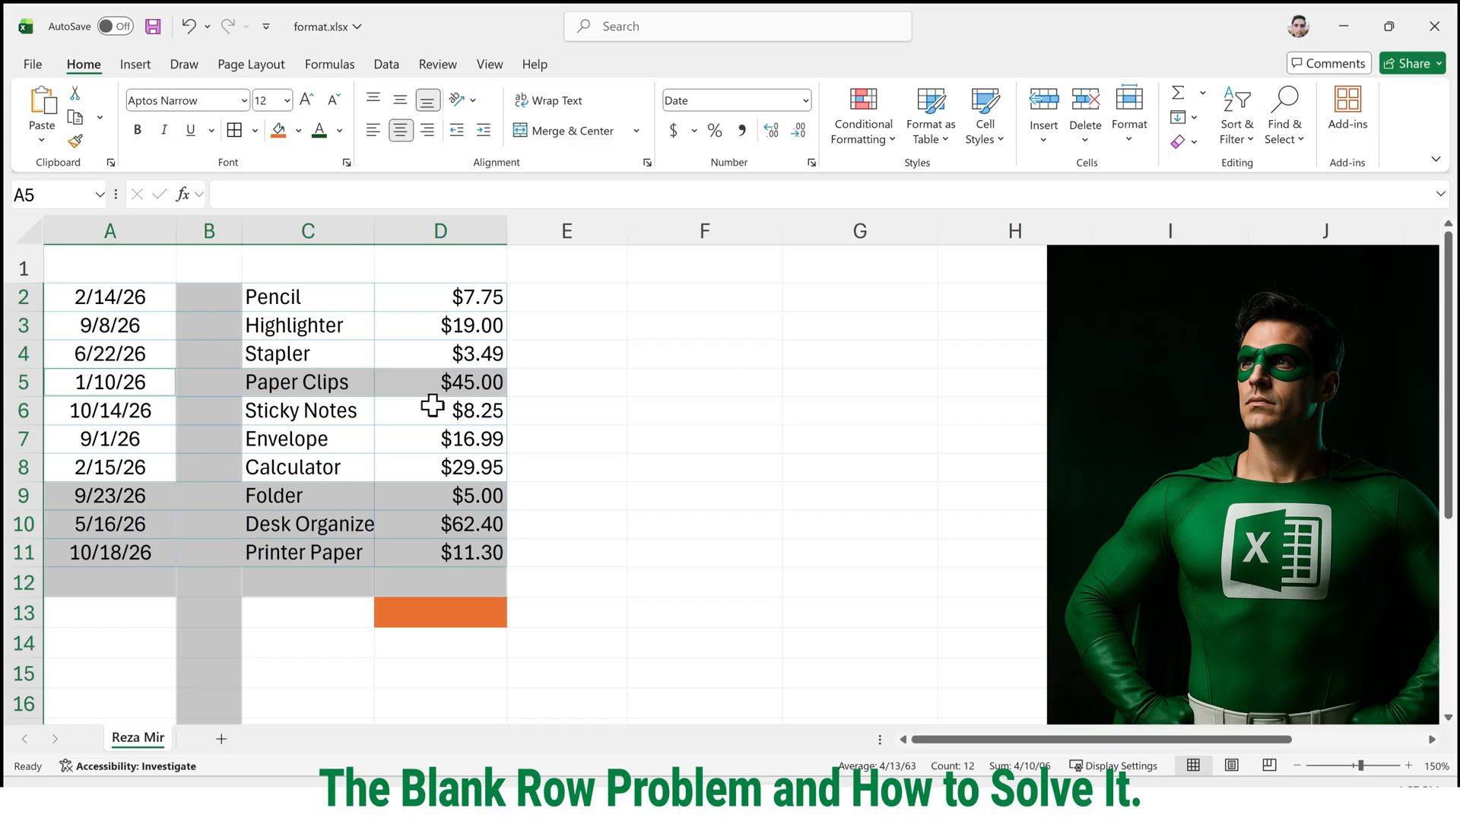
left_click(403, 391)
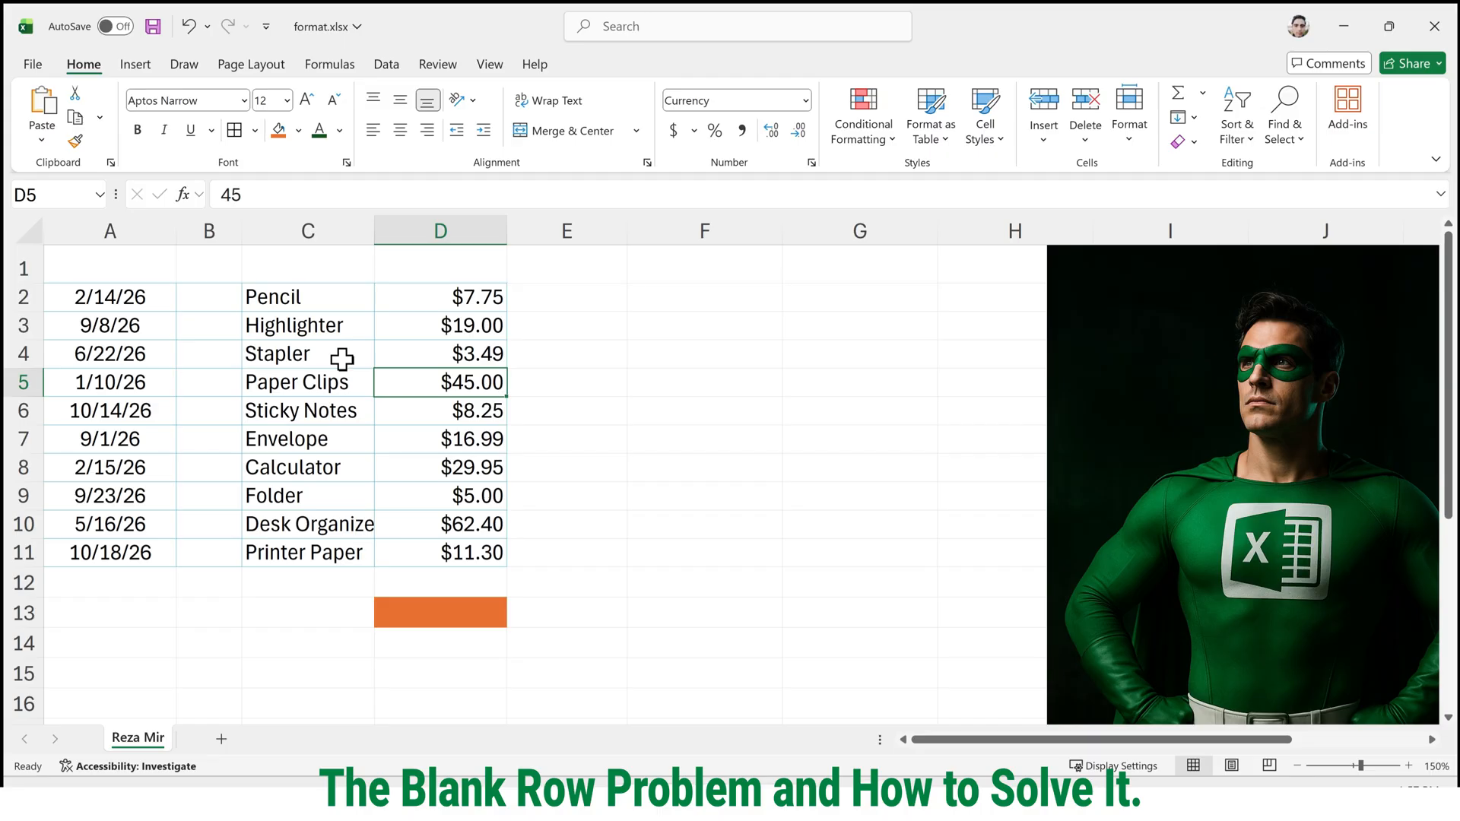
Run Go To Special with the Blanks option through the Go To dialog, and undo the deletion of the sheet rows.
key("ctrl+g")
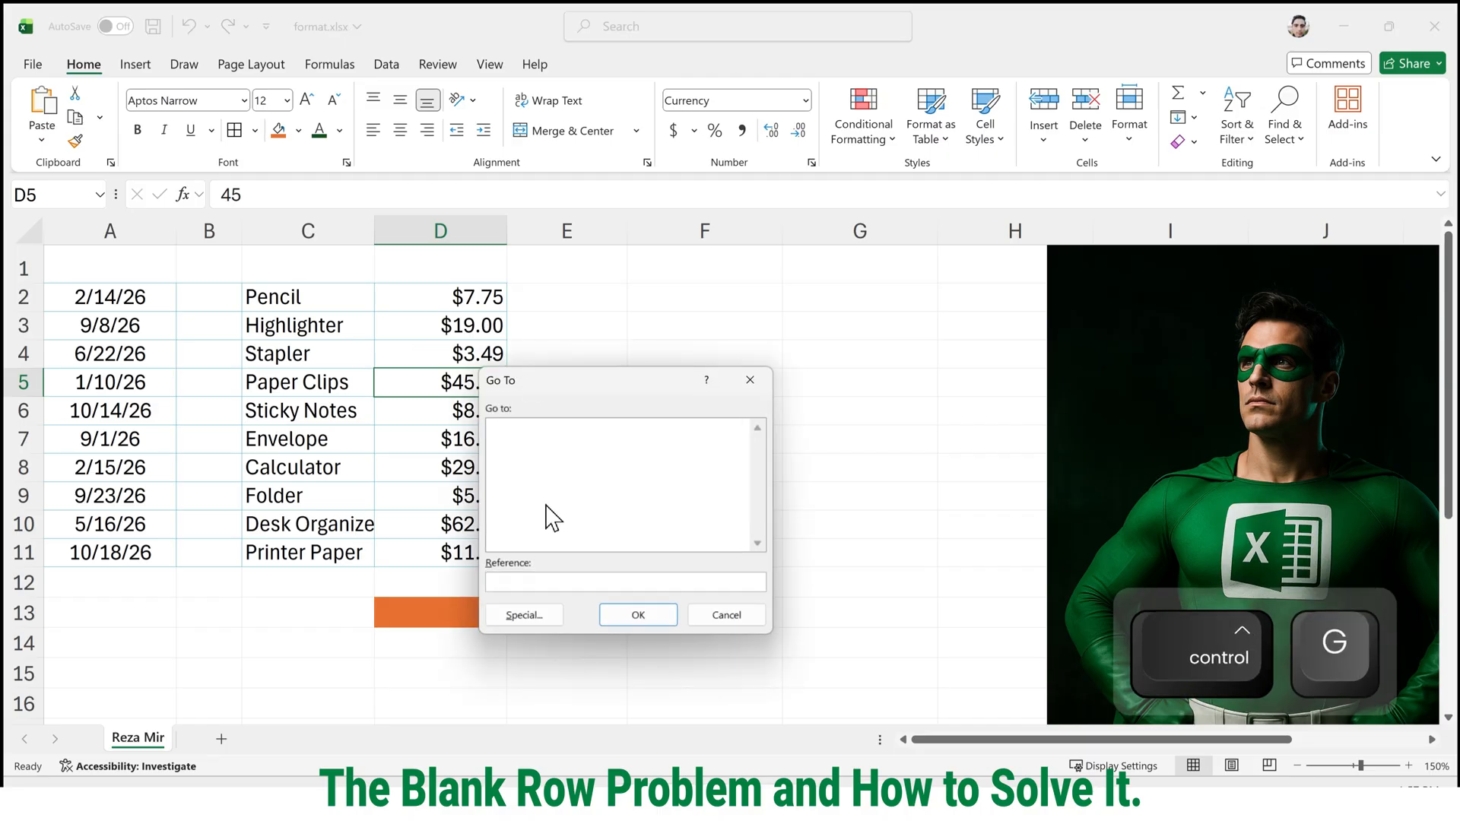
left_click(535, 616)
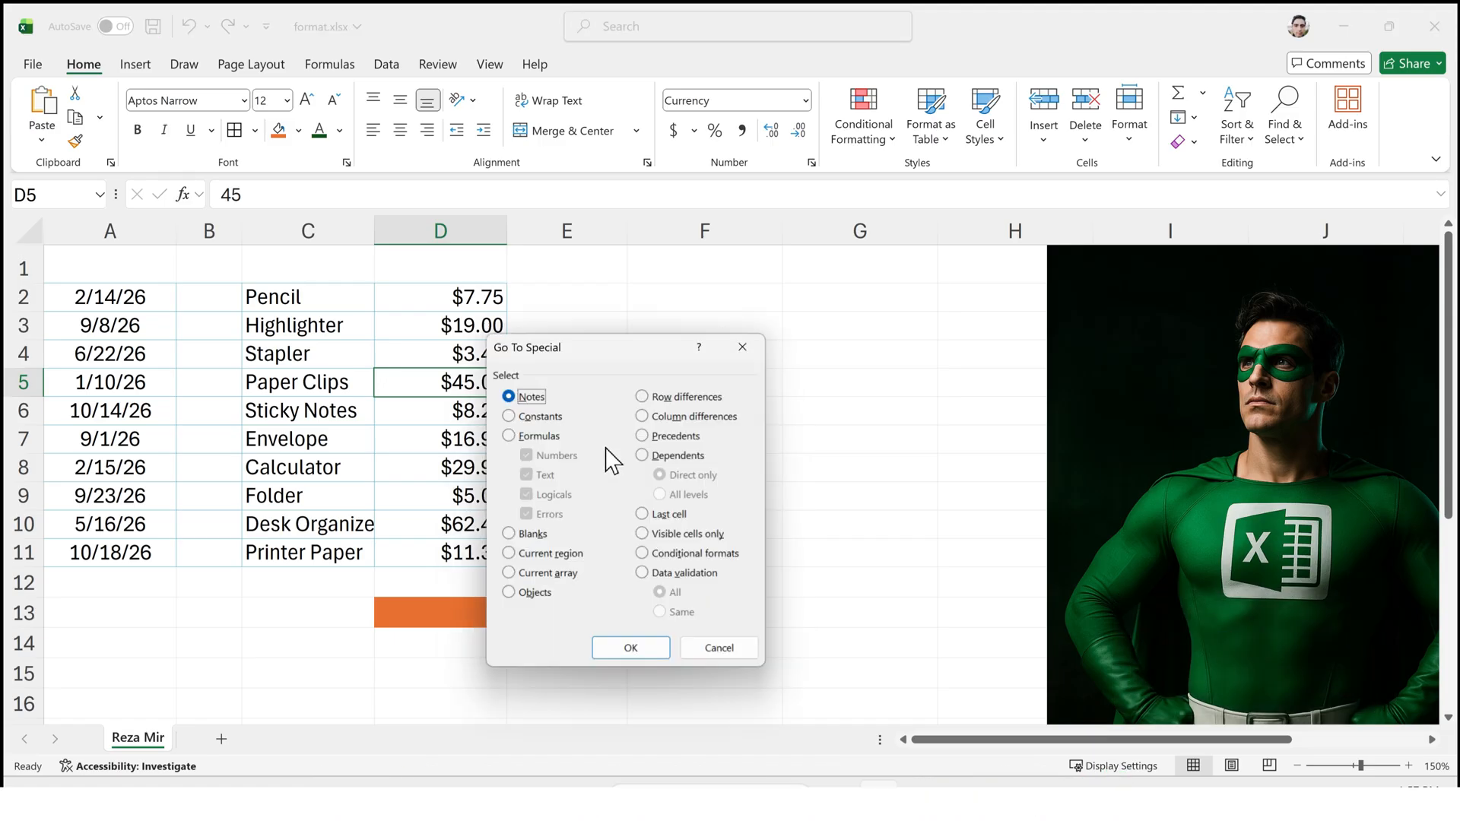
left_click(529, 534)
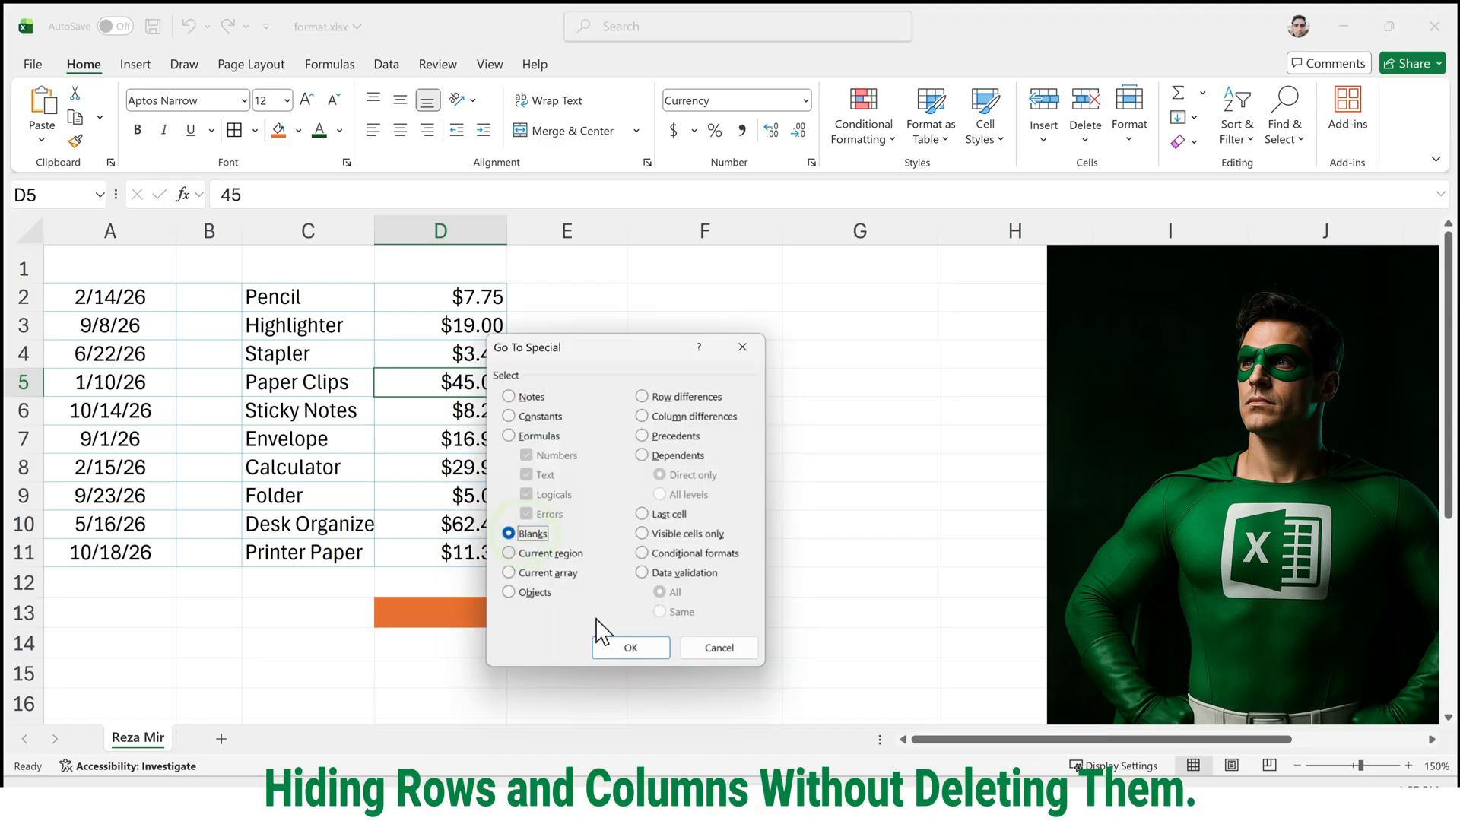
left_click(625, 650)
left_click(555, 386)
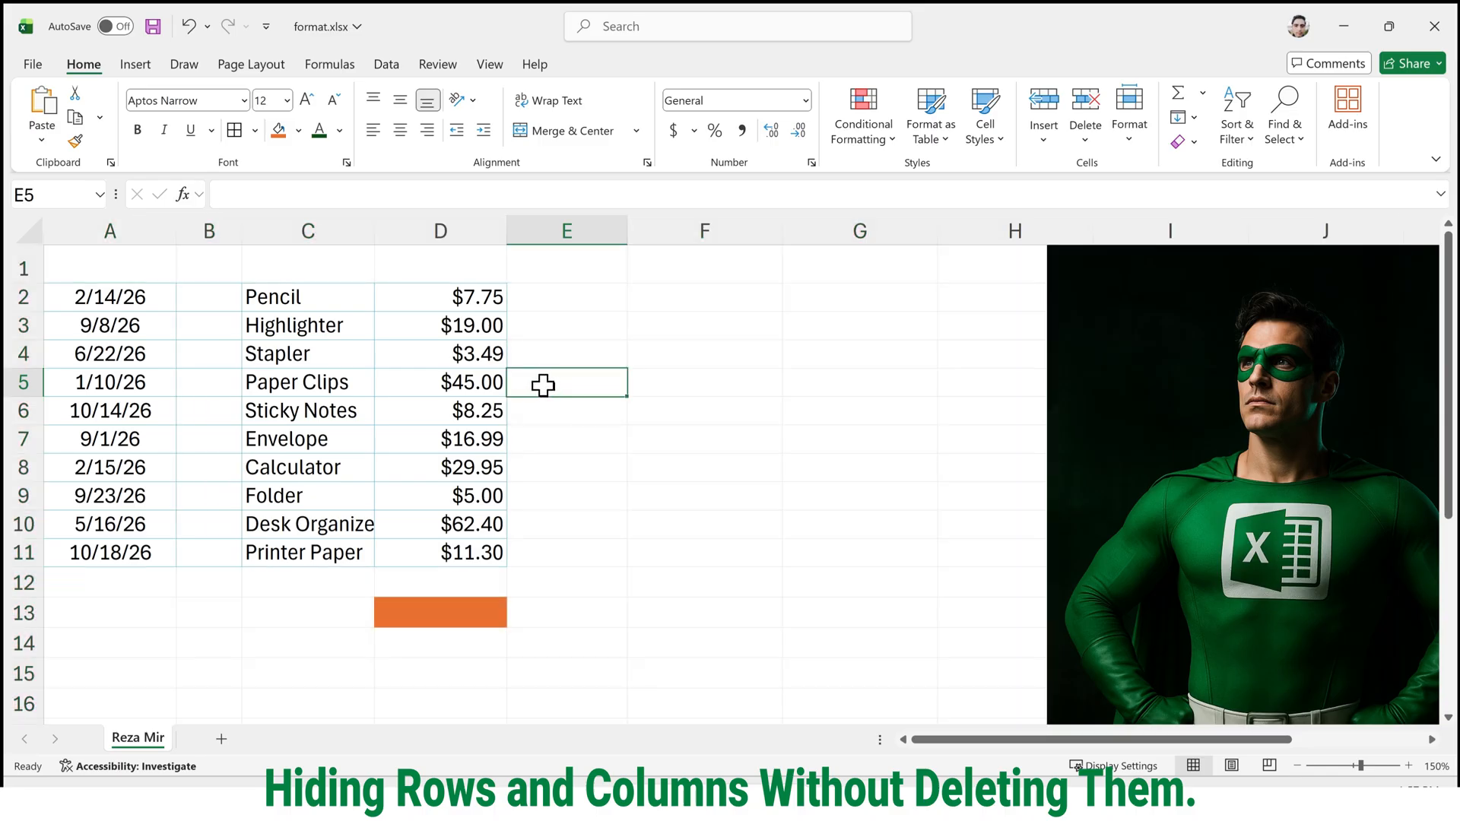
key("ctrl+z")
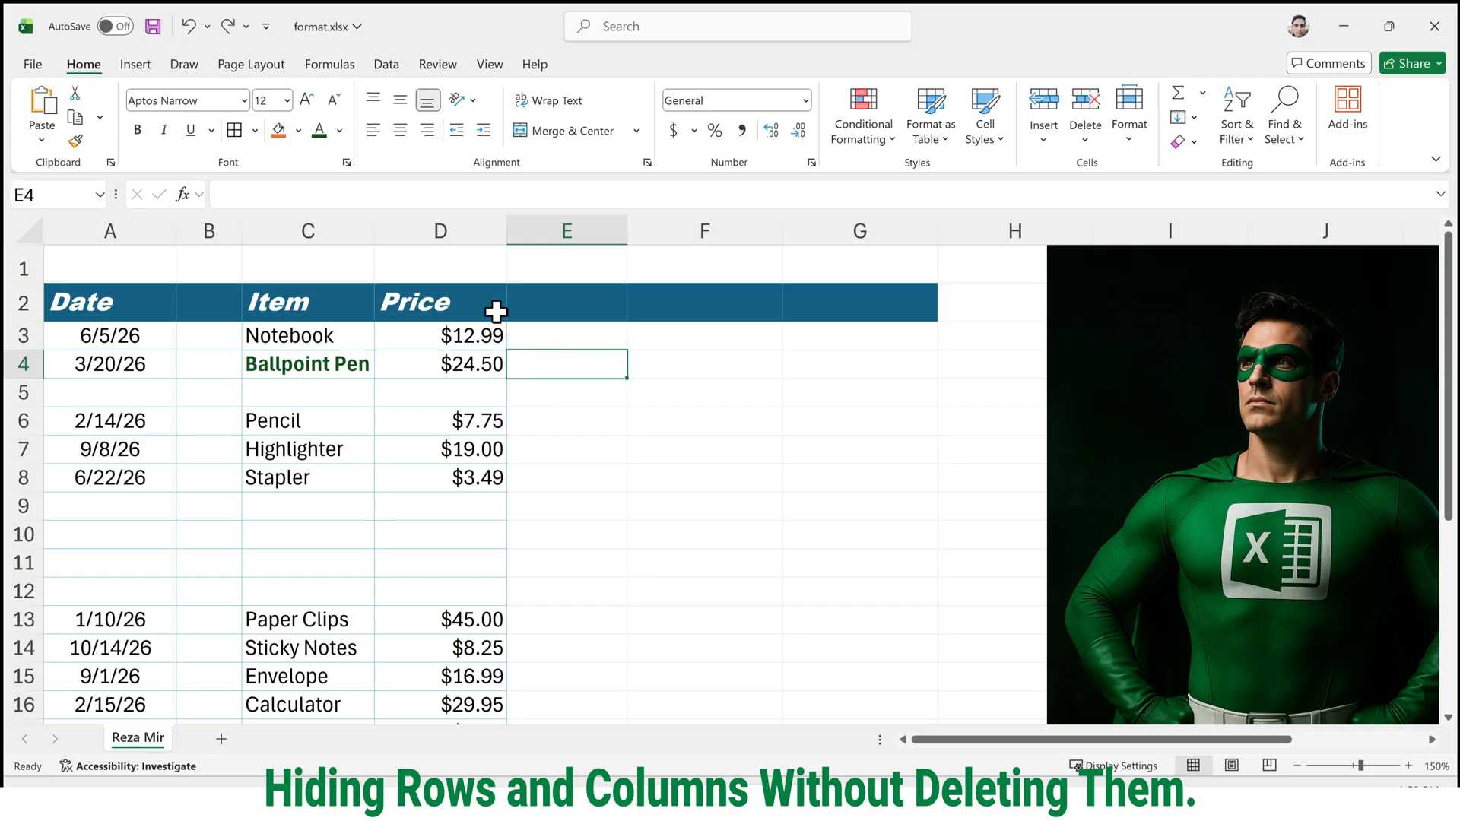
Hide the empty column B between Date and Item.
left_click(234, 224)
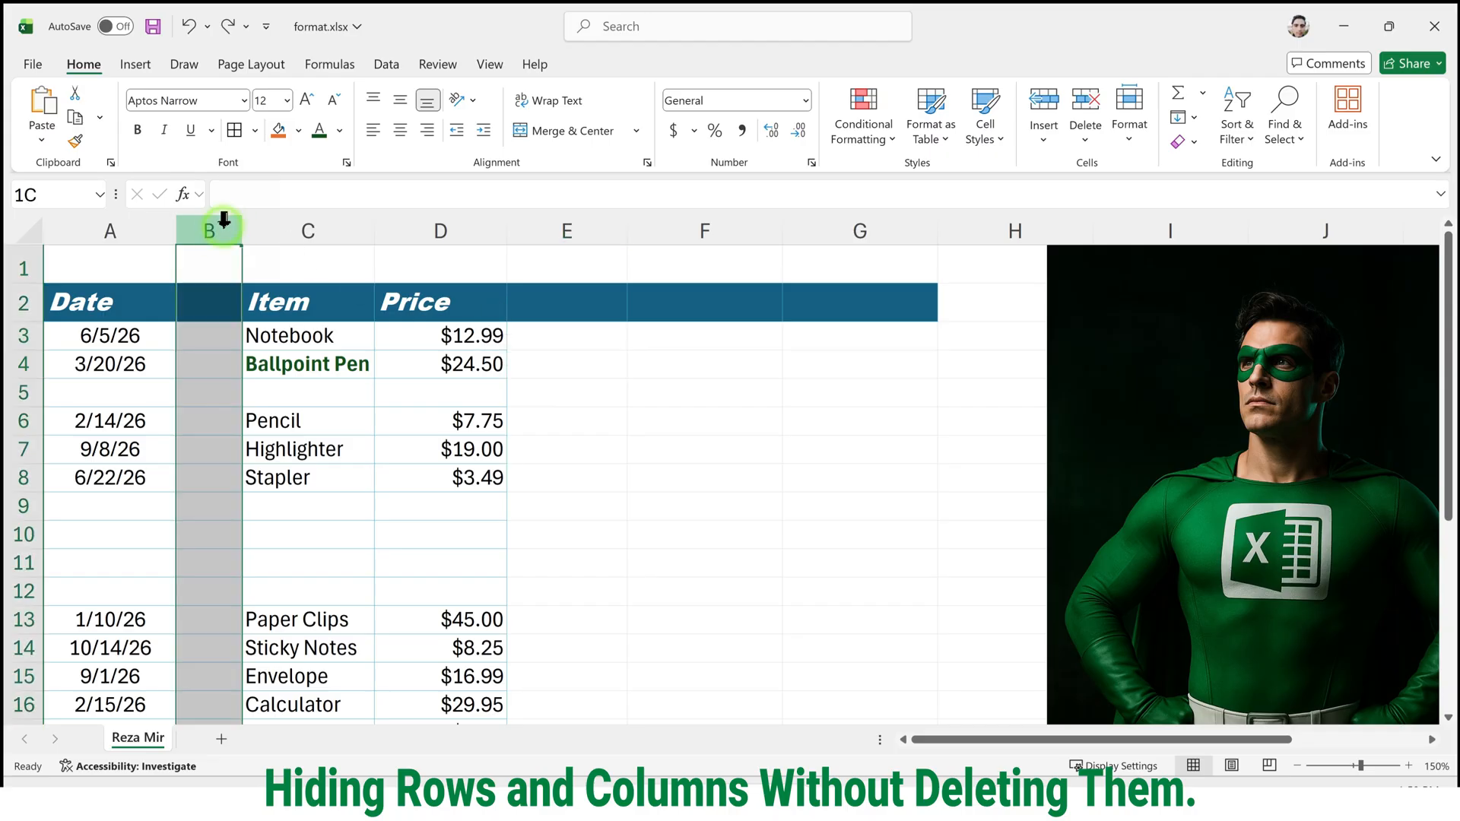
right_click(226, 233)
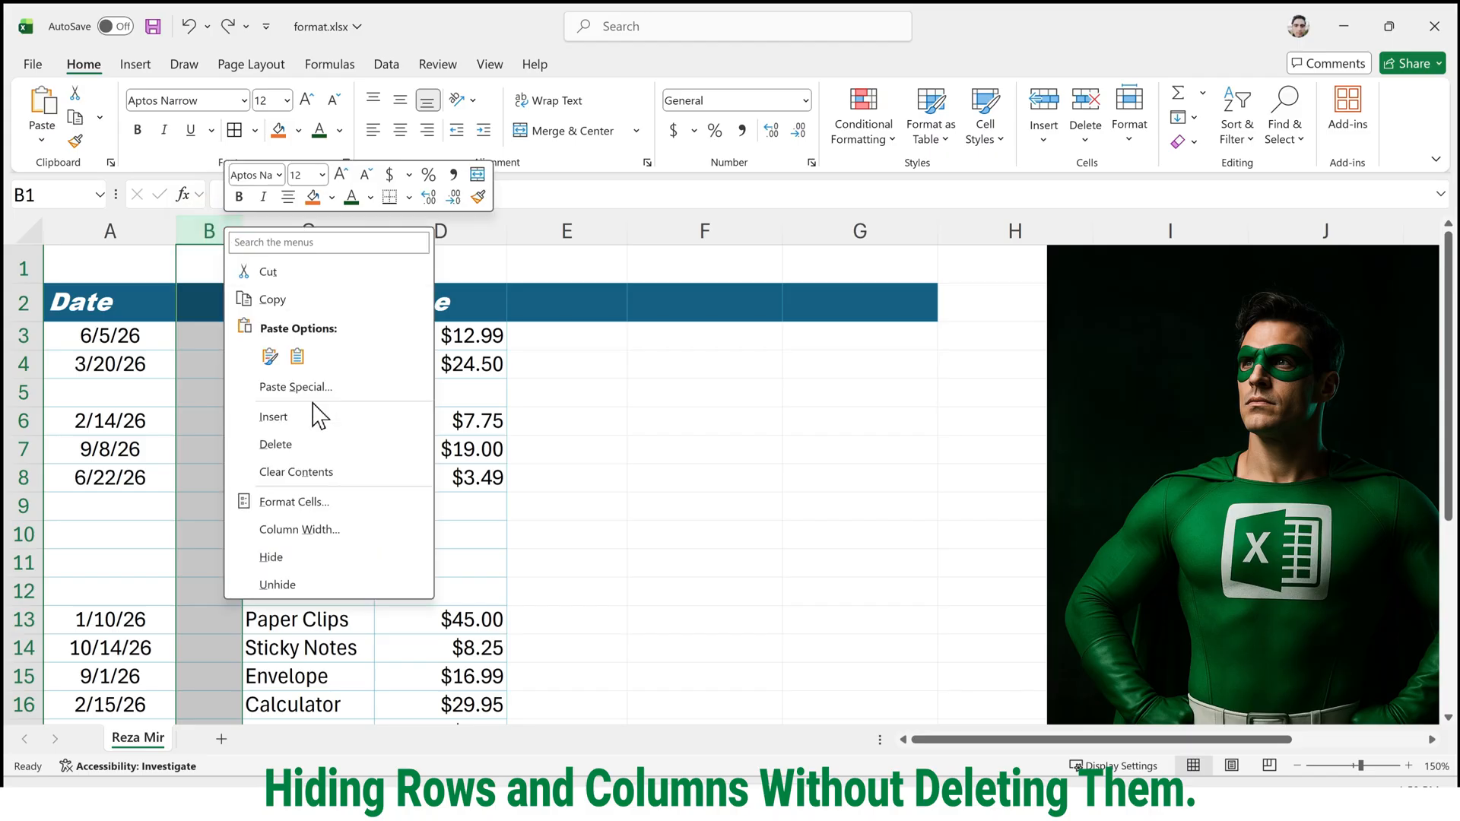
left_click(334, 556)
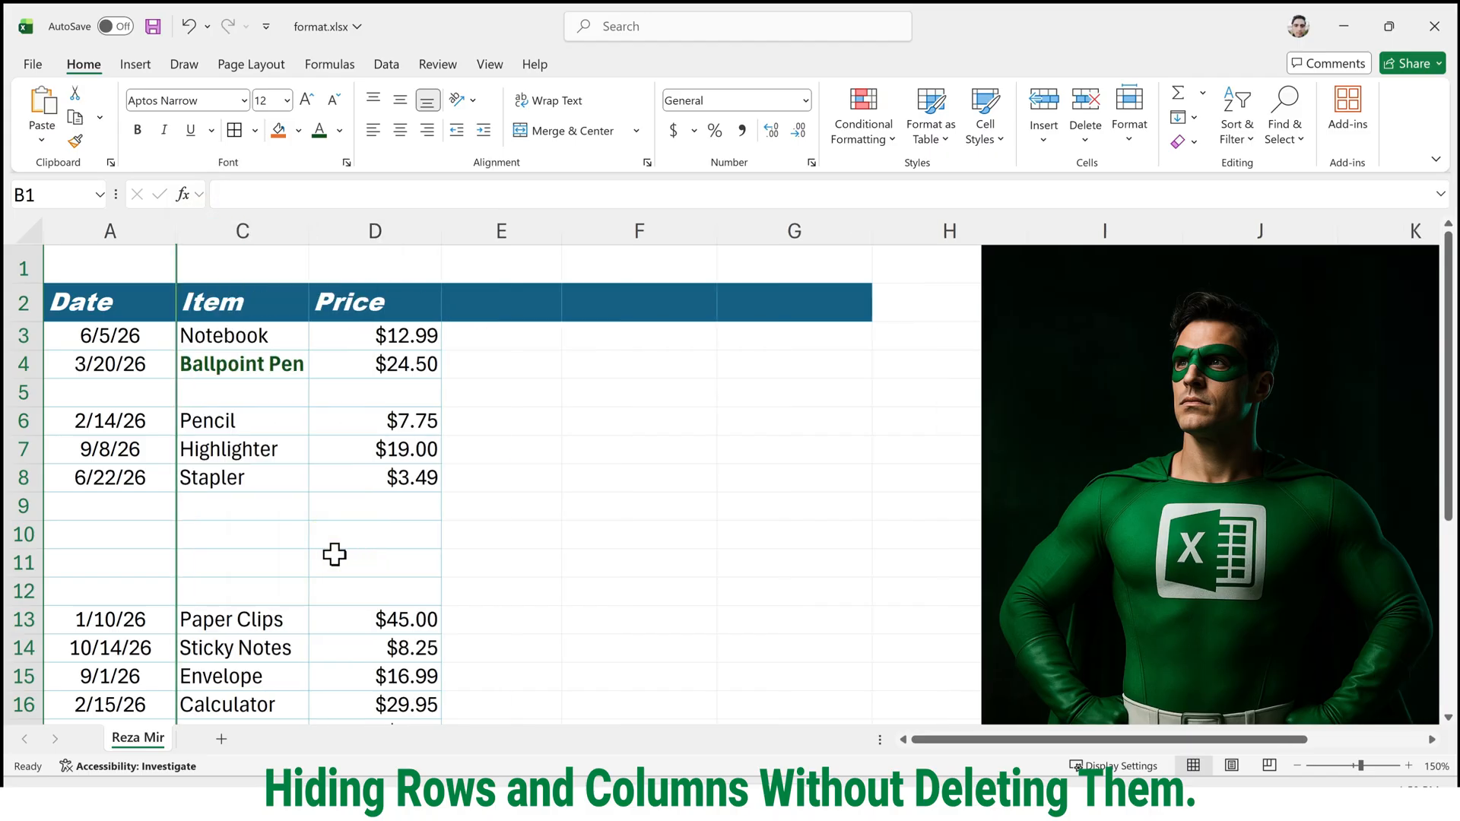
left_click(313, 509)
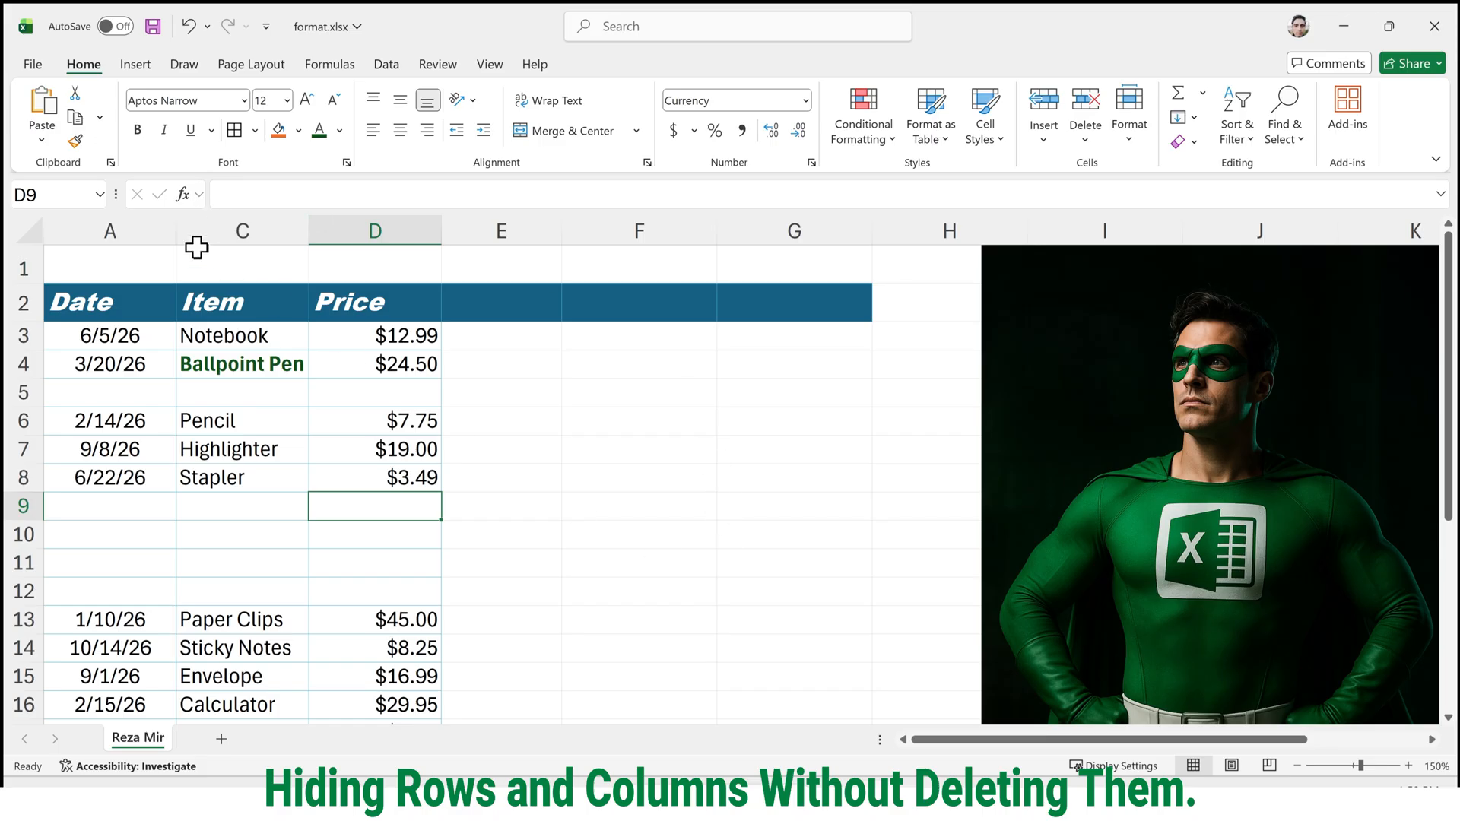
Hide the Item column C.
left_click_drag(117, 228, 261, 228)
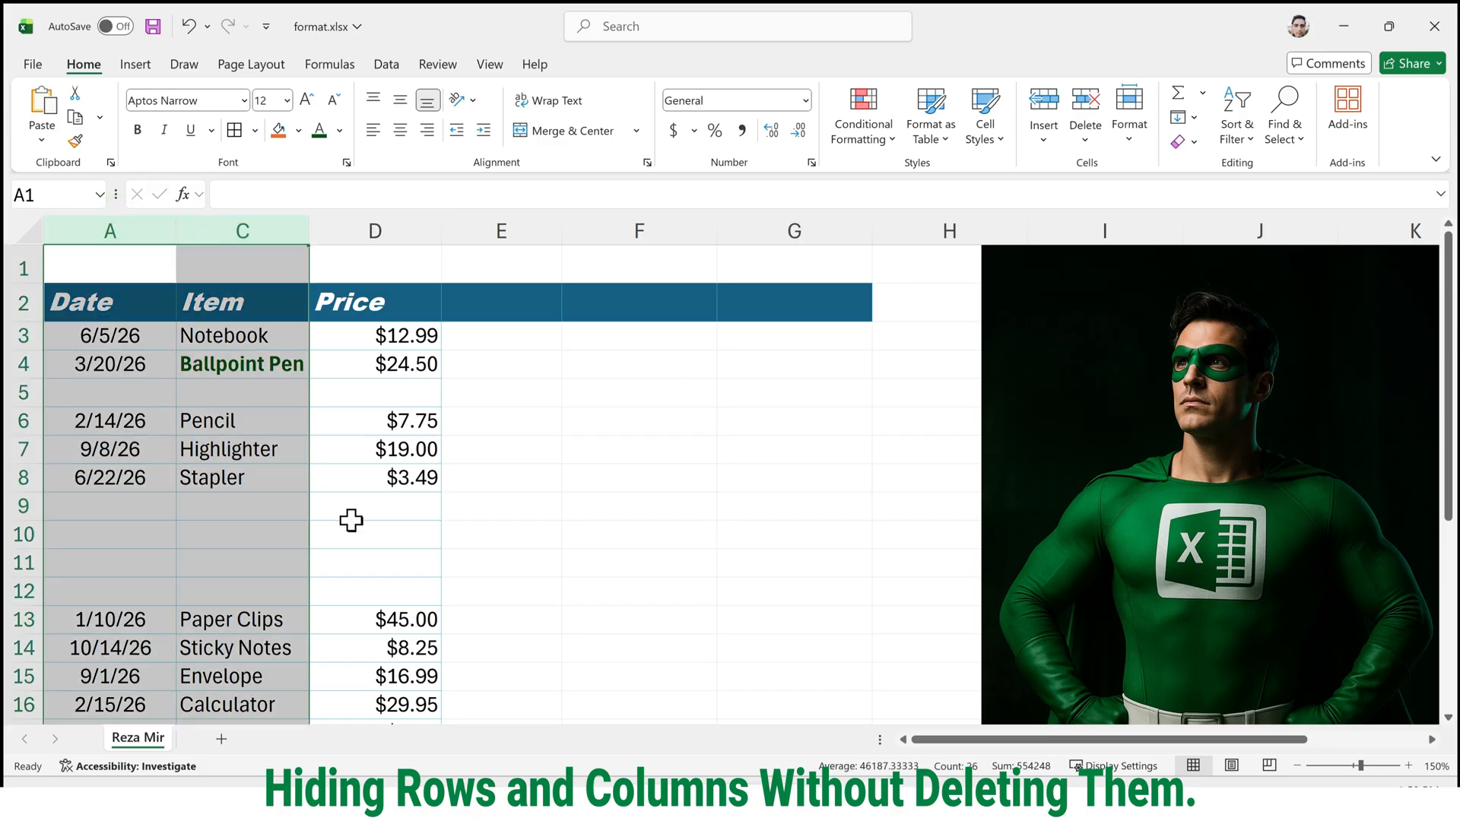
left_click(281, 228)
right_click(283, 228)
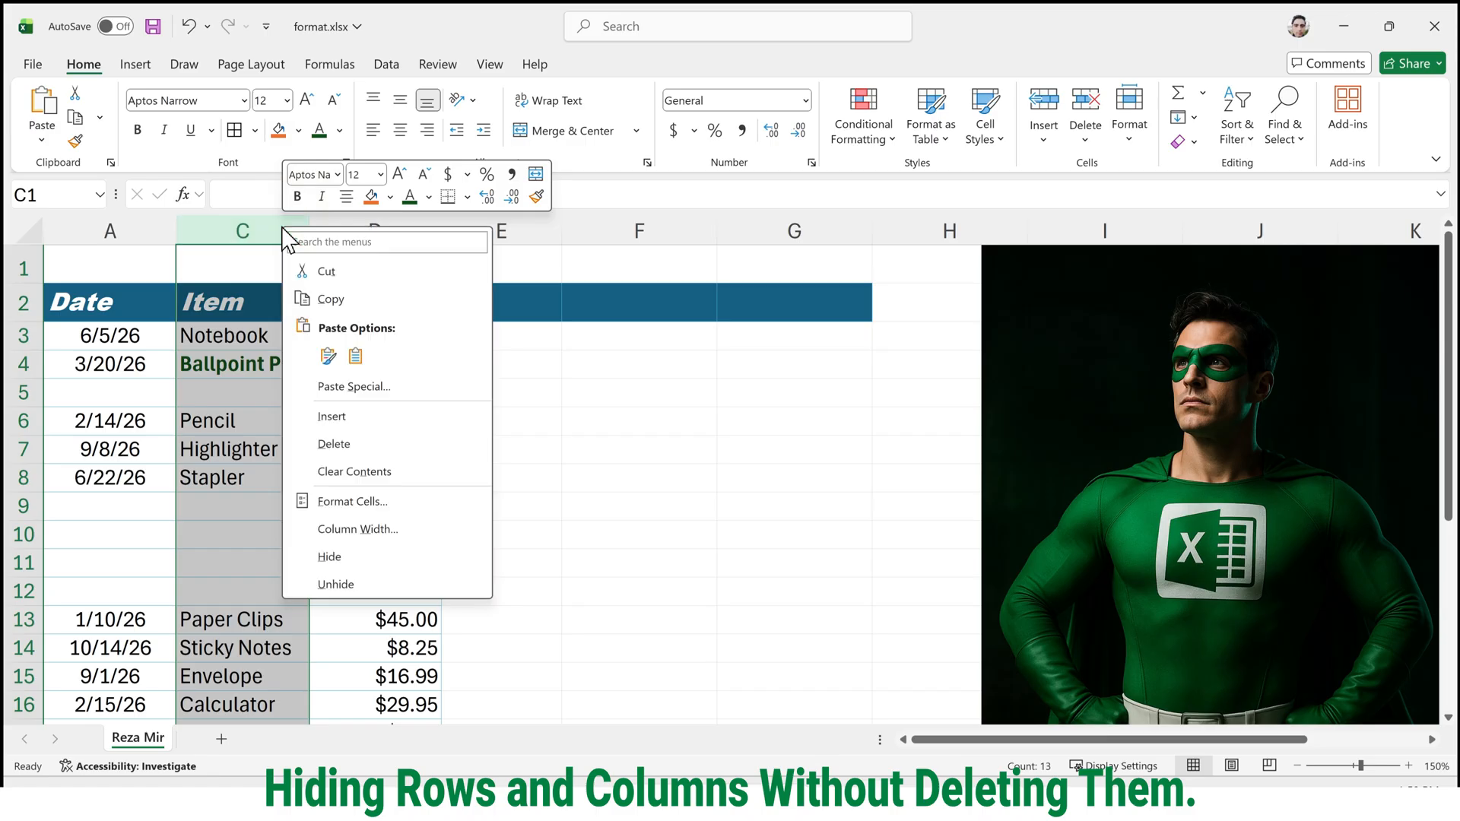
left_click(396, 559)
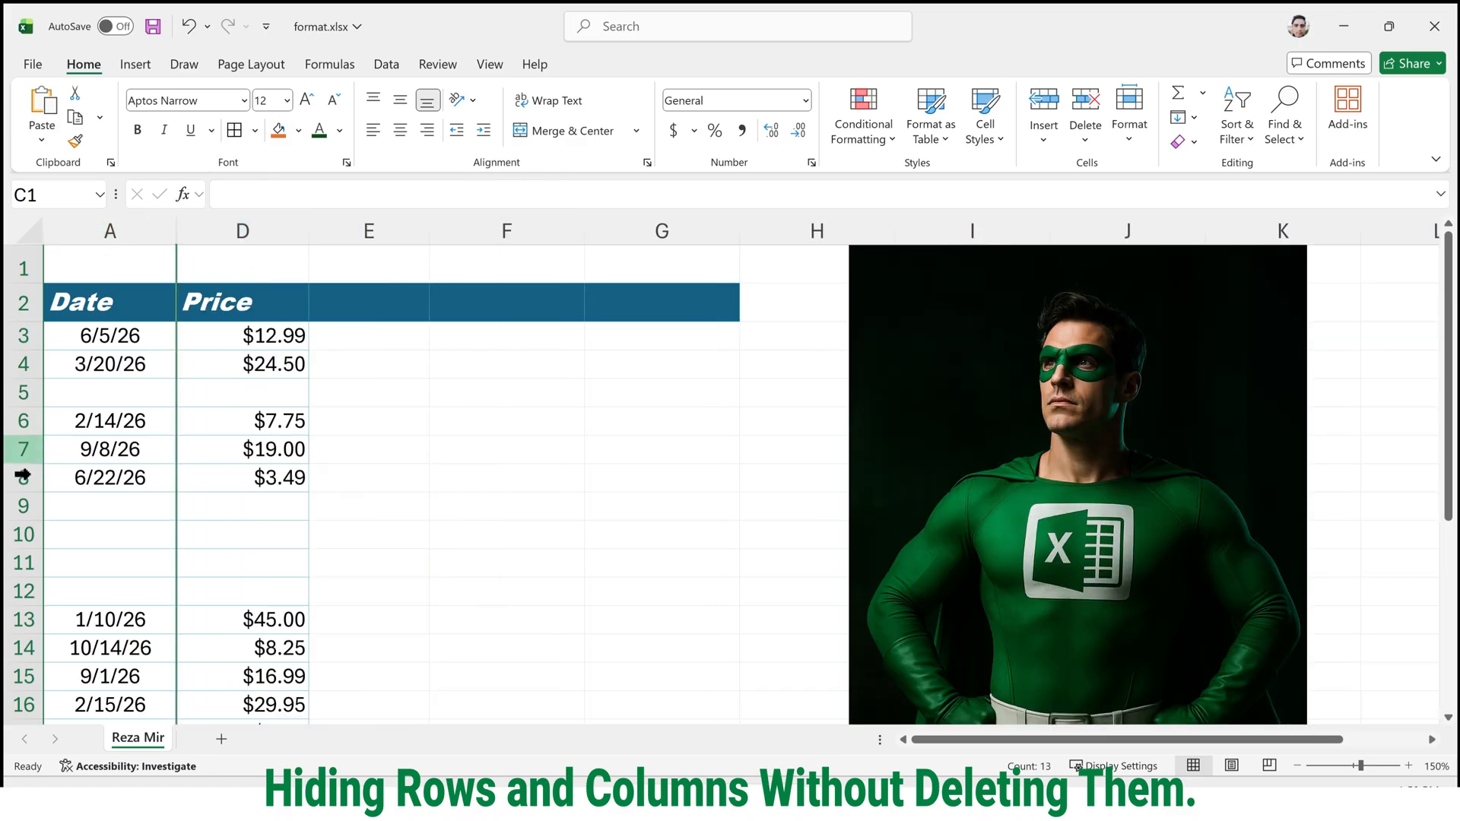
left_click(16, 389)
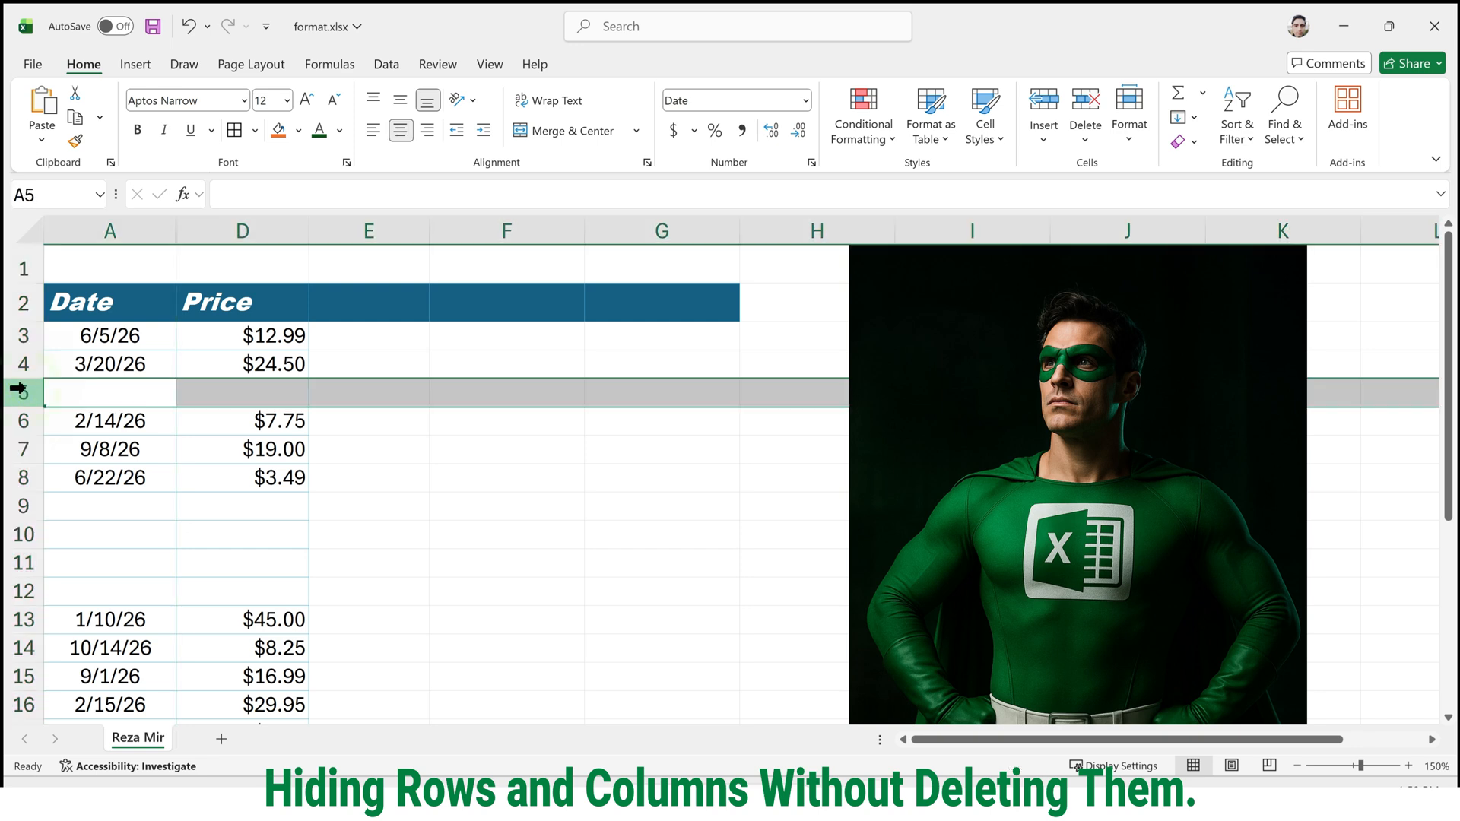
right_click(16, 389)
left_click(509, 555)
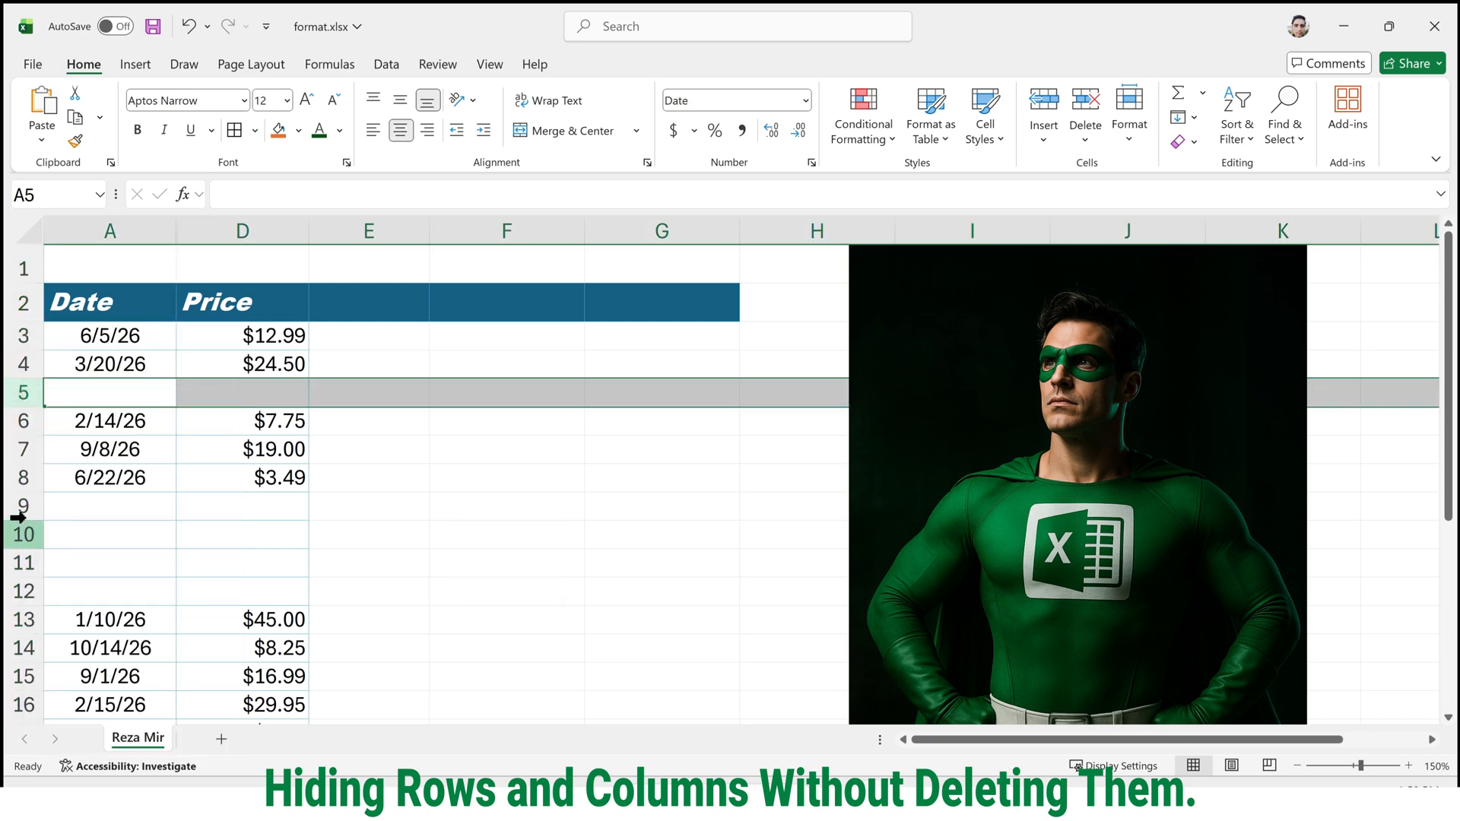
Hide the blank sheet rows 9 through 11 below the 6/22/26 entry.
left_click_drag(23, 508, 25, 561)
right_click(27, 561)
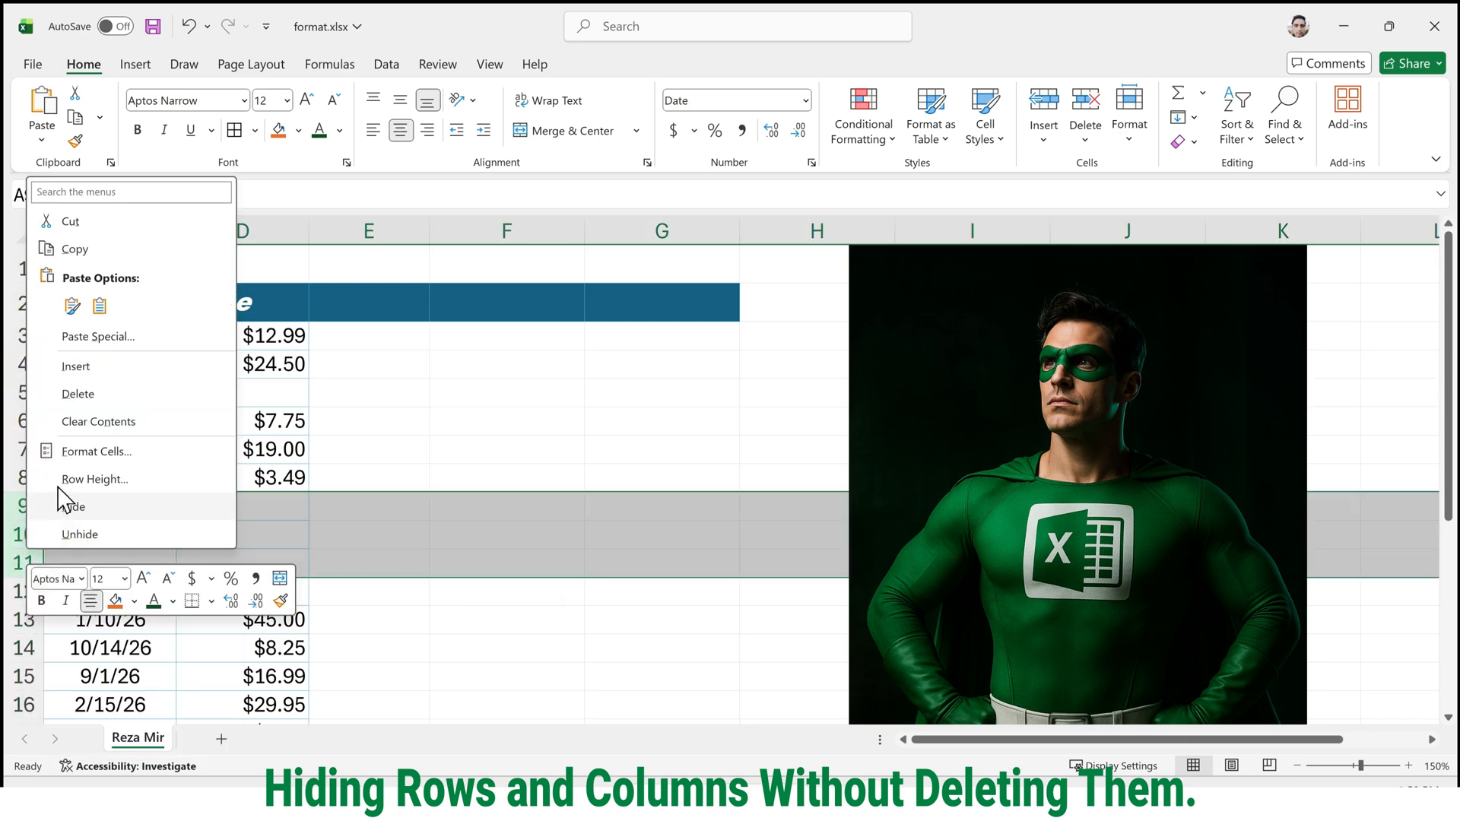
left_click(84, 504)
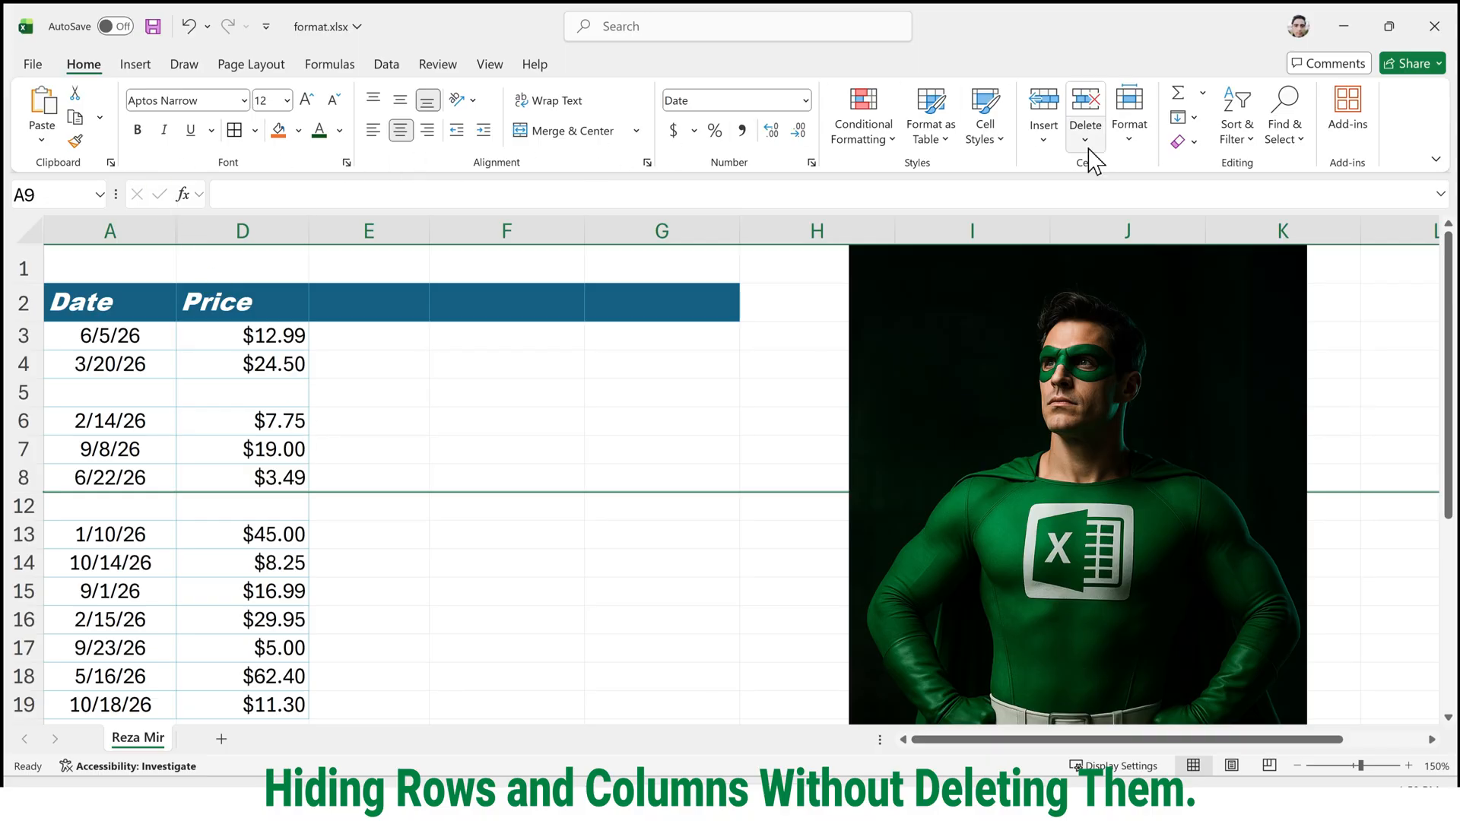
Examine the Hide & Unhide format options for rows, columns and sheets.
left_click(1134, 145)
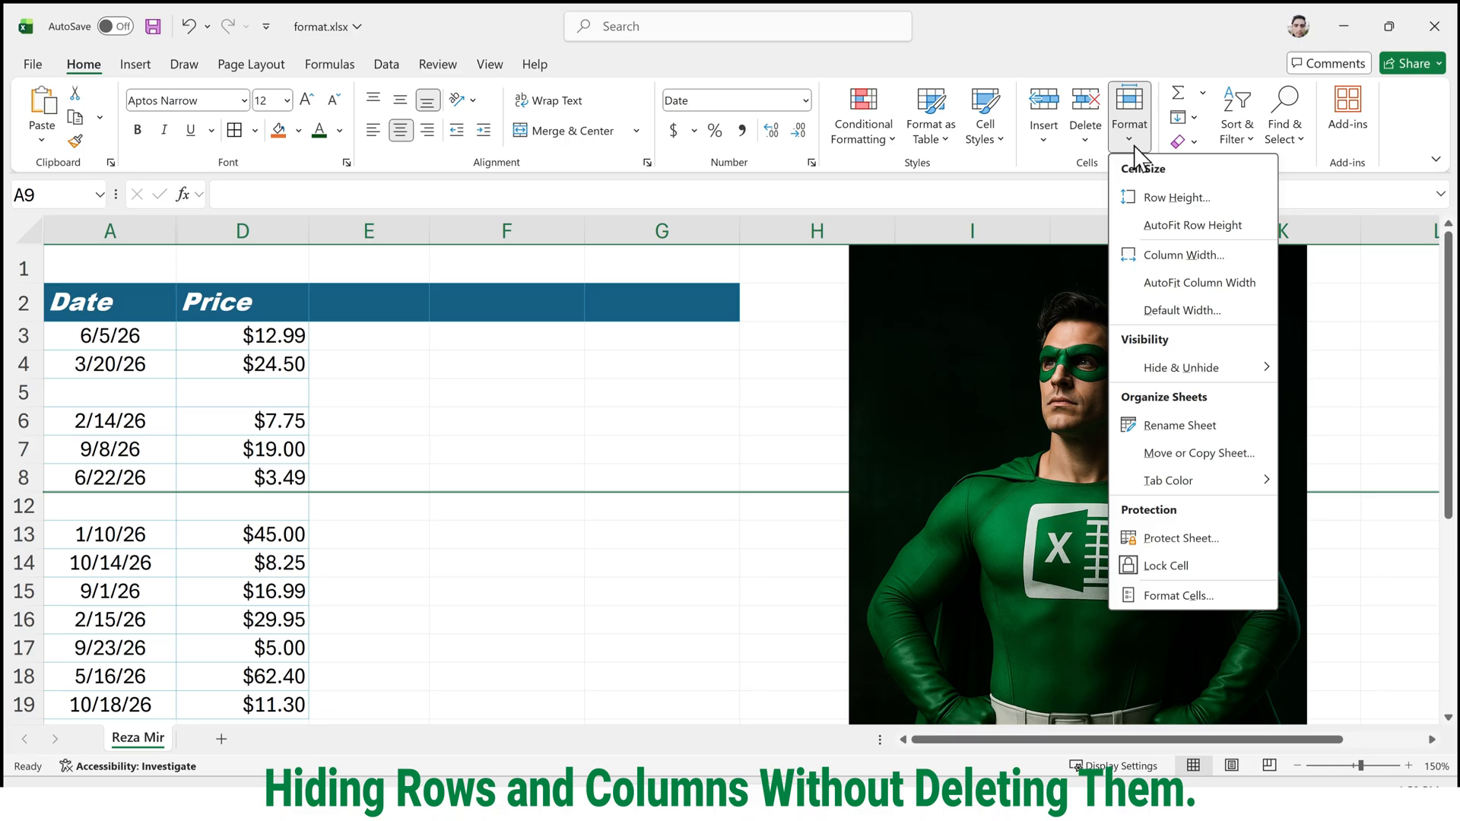
mouse_move(1196, 374)
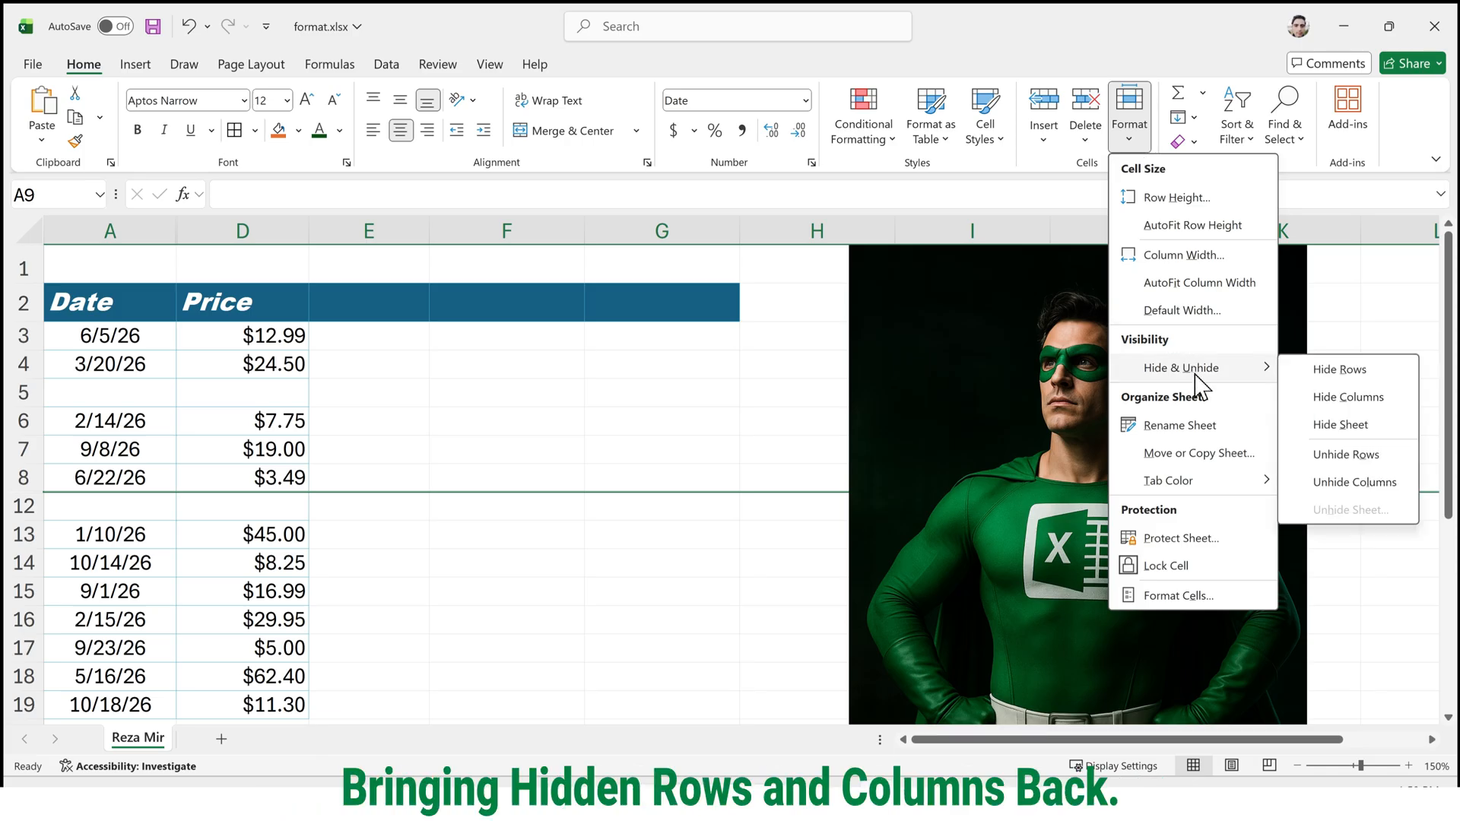
left_click(445, 395)
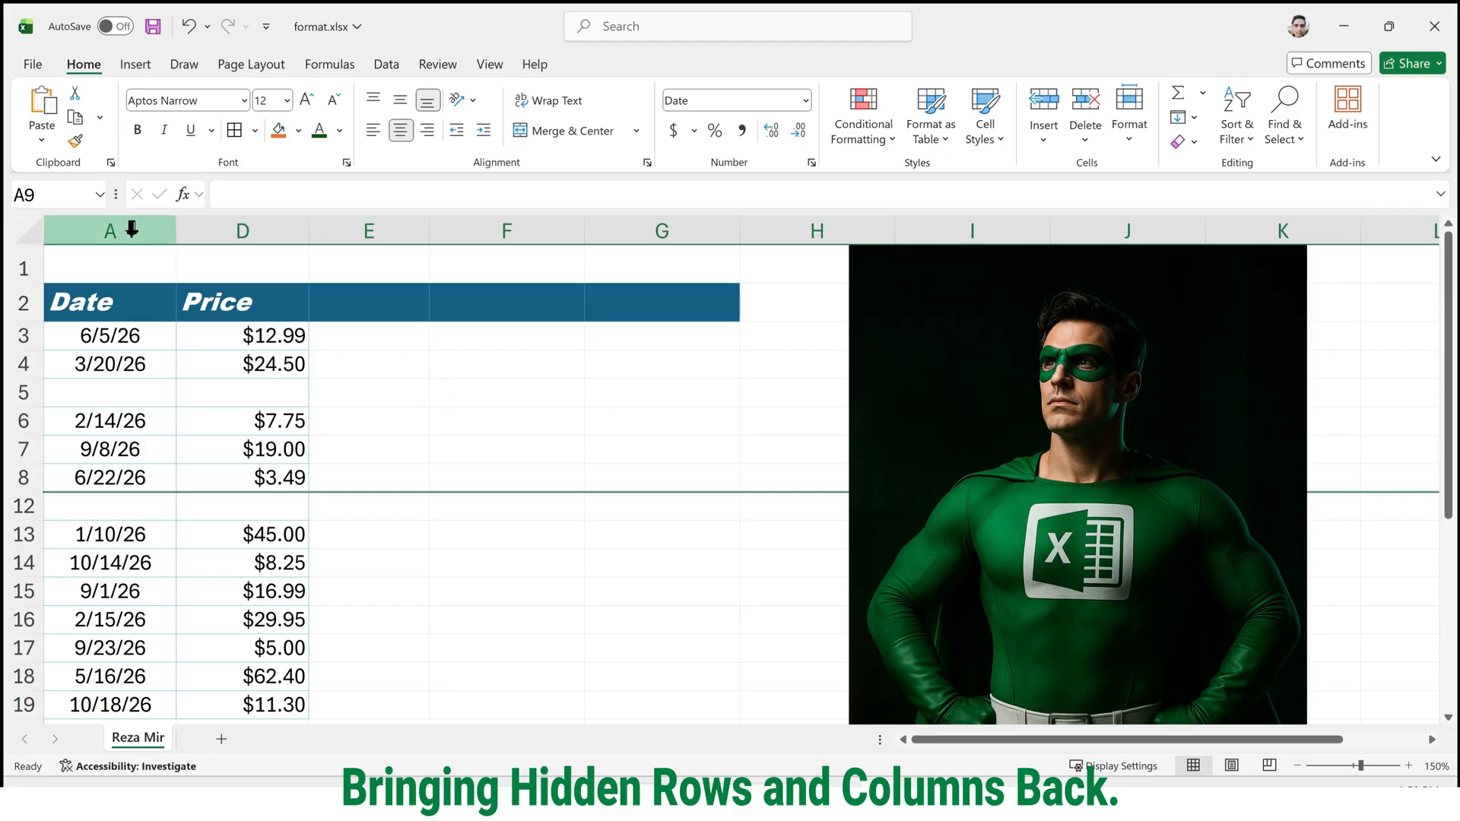
Unhide columns B and C between the Date and Price columns.
mouse_move(136, 228)
left_mouse_down()
mouse_move(202, 241)
mouse_move(255, 227)
left_mouse_up()
right_click(259, 222)
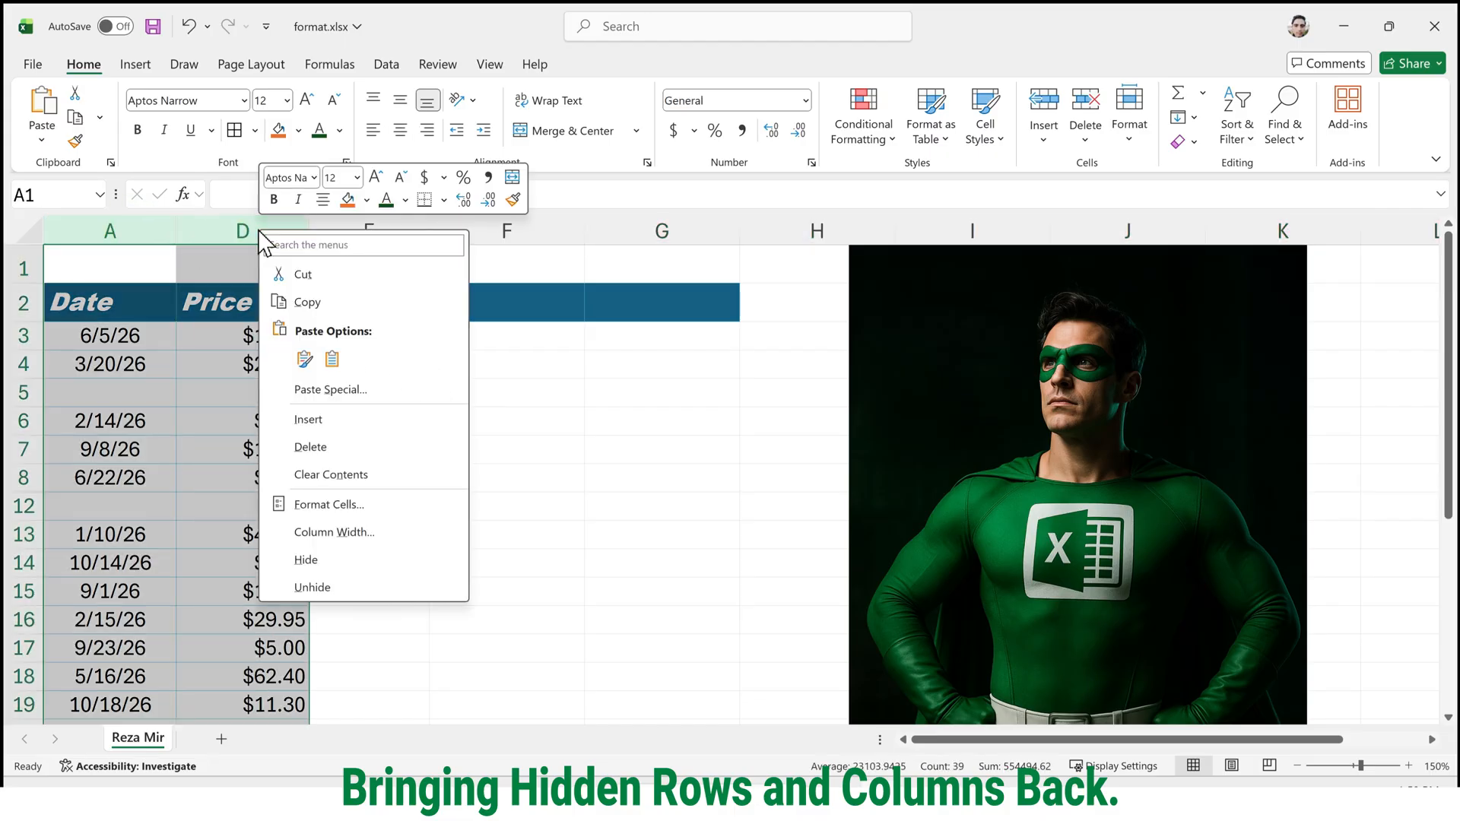
left_click(395, 588)
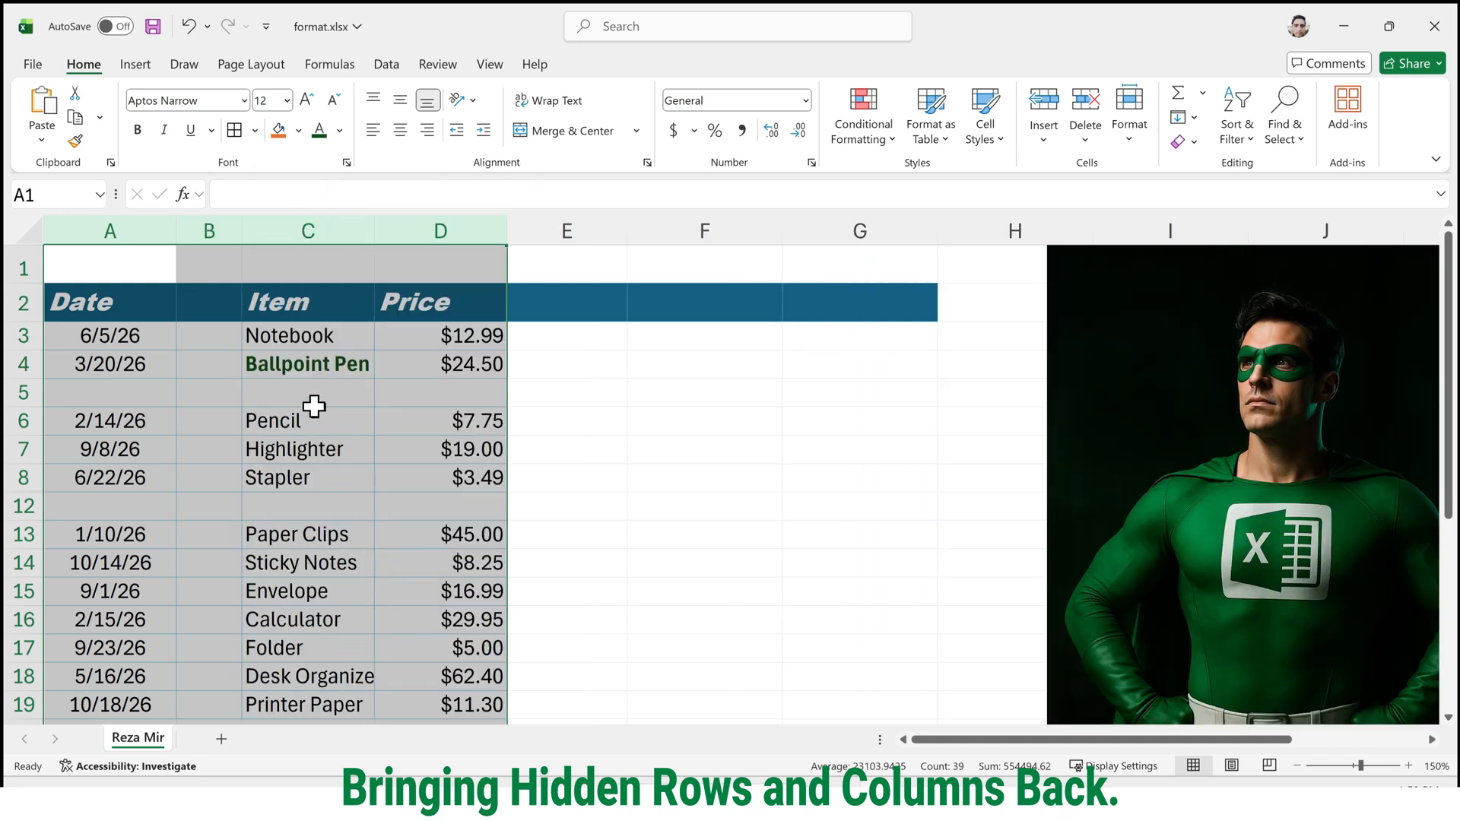
left_click(226, 418)
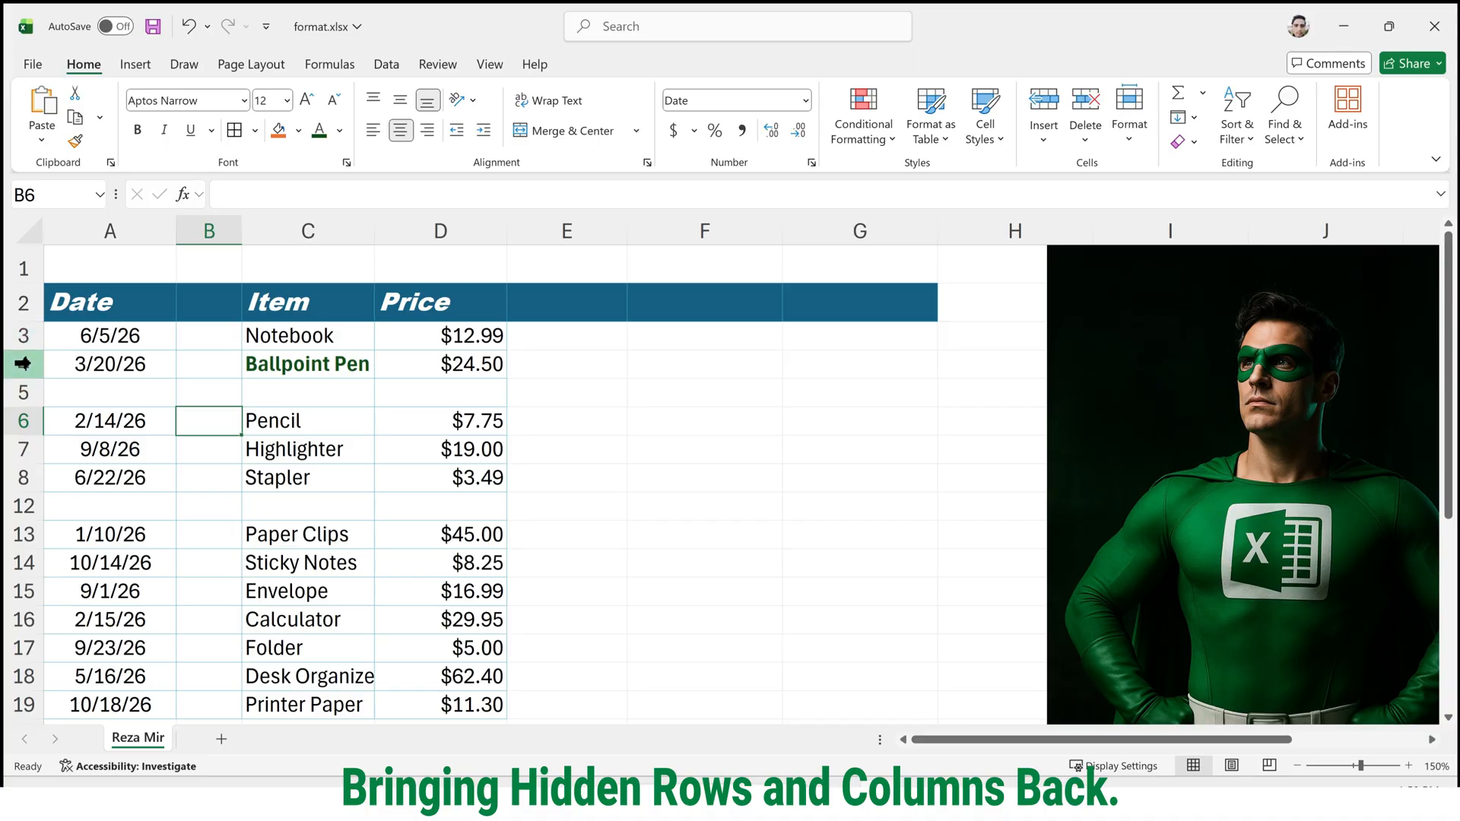
left_click_drag(29, 364, 26, 505)
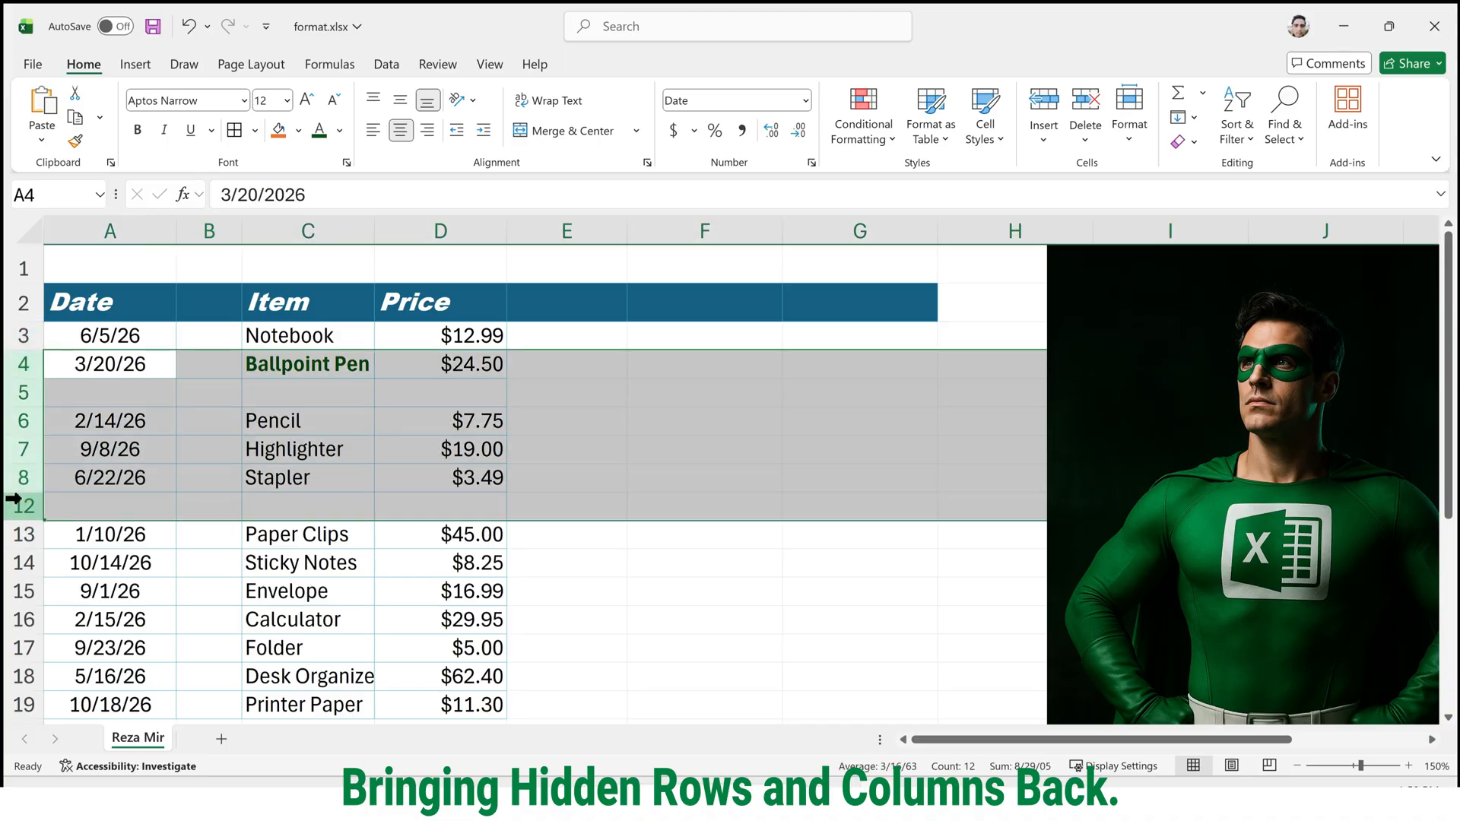
right_click(25, 508)
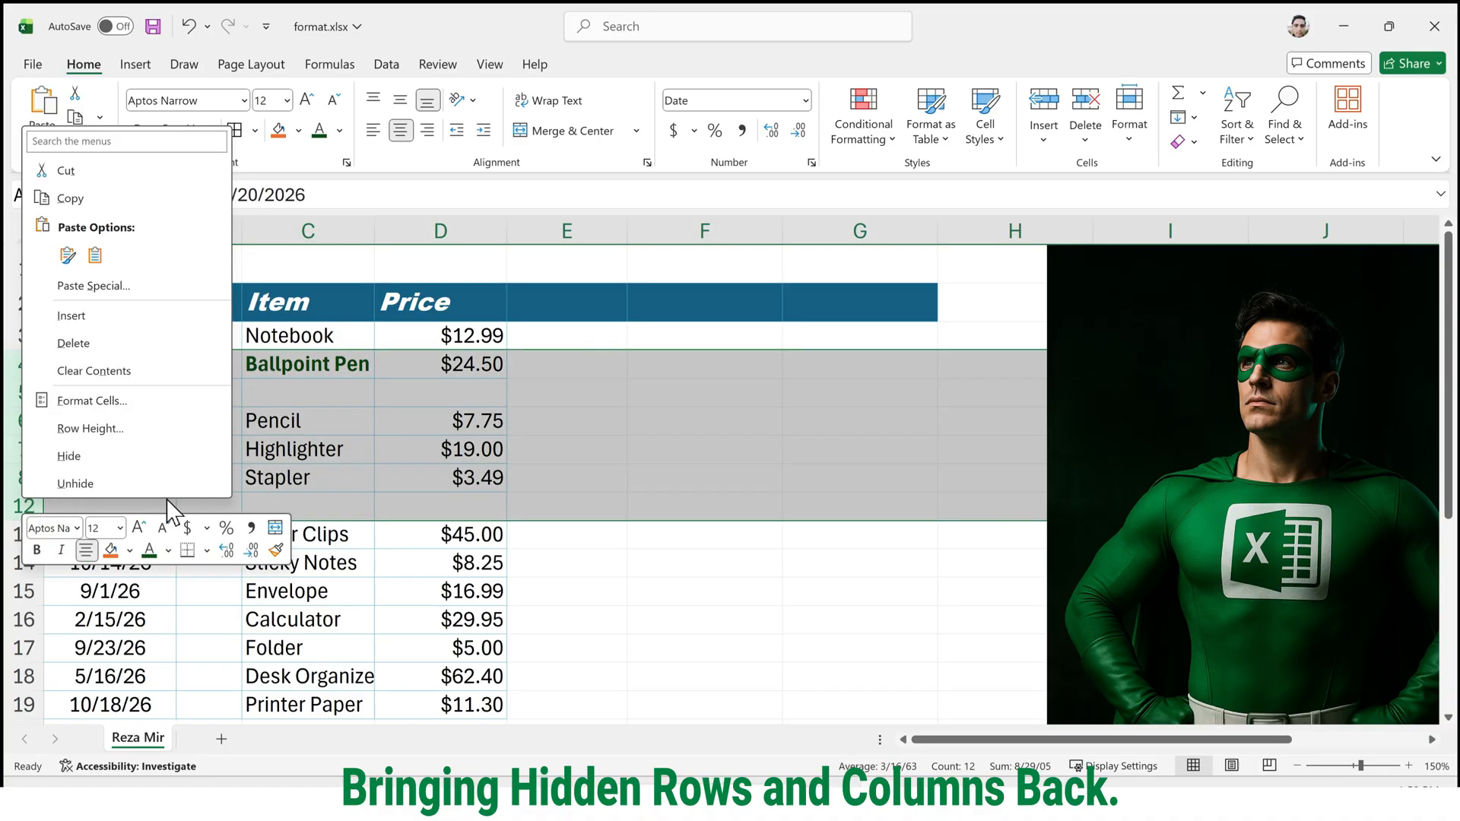
left_click(304, 455)
left_click(321, 444)
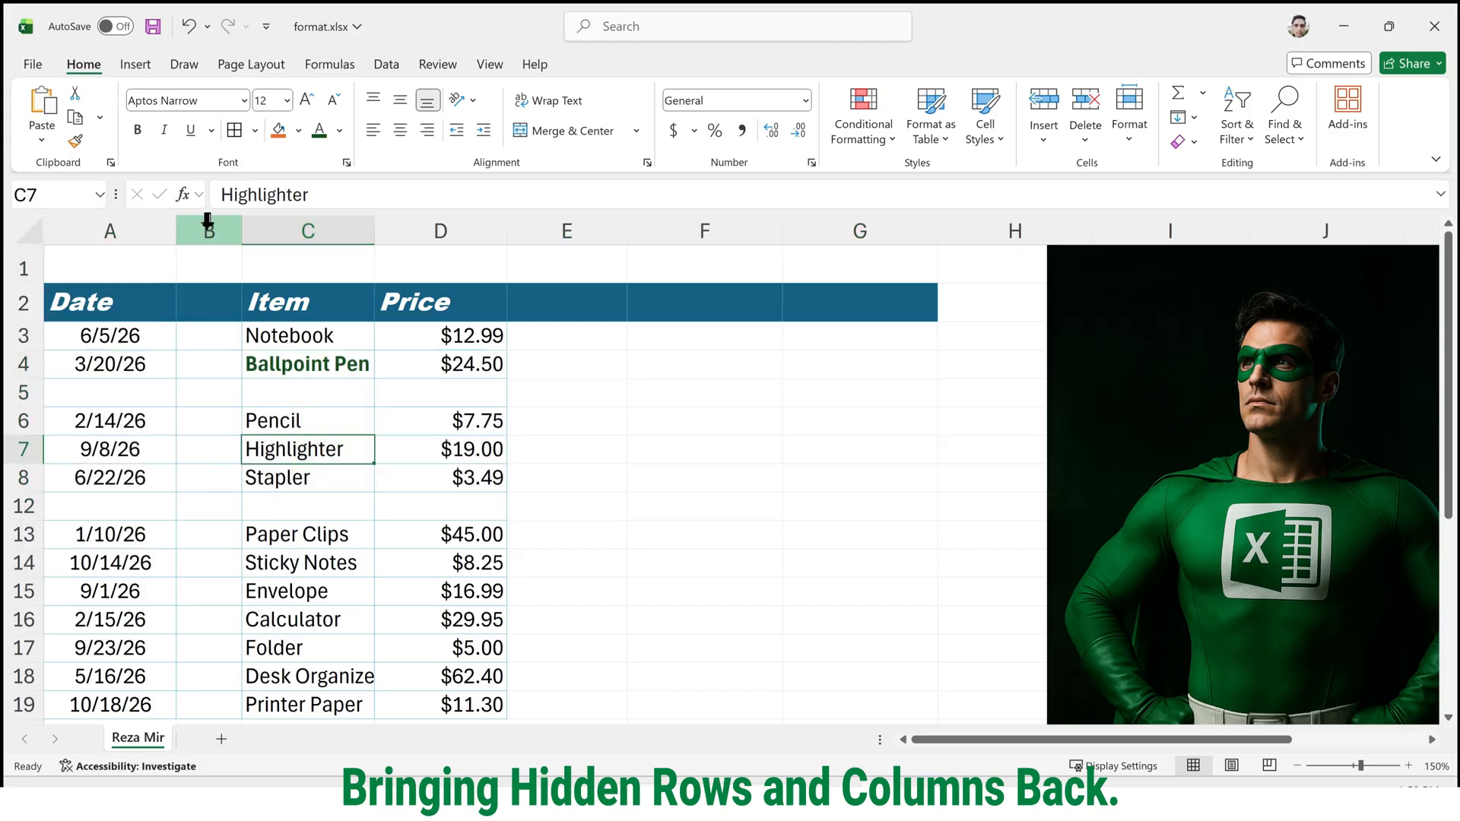
Select the entire worksheet and unhide all of its hidden columns at once.
key("ctrl+a")
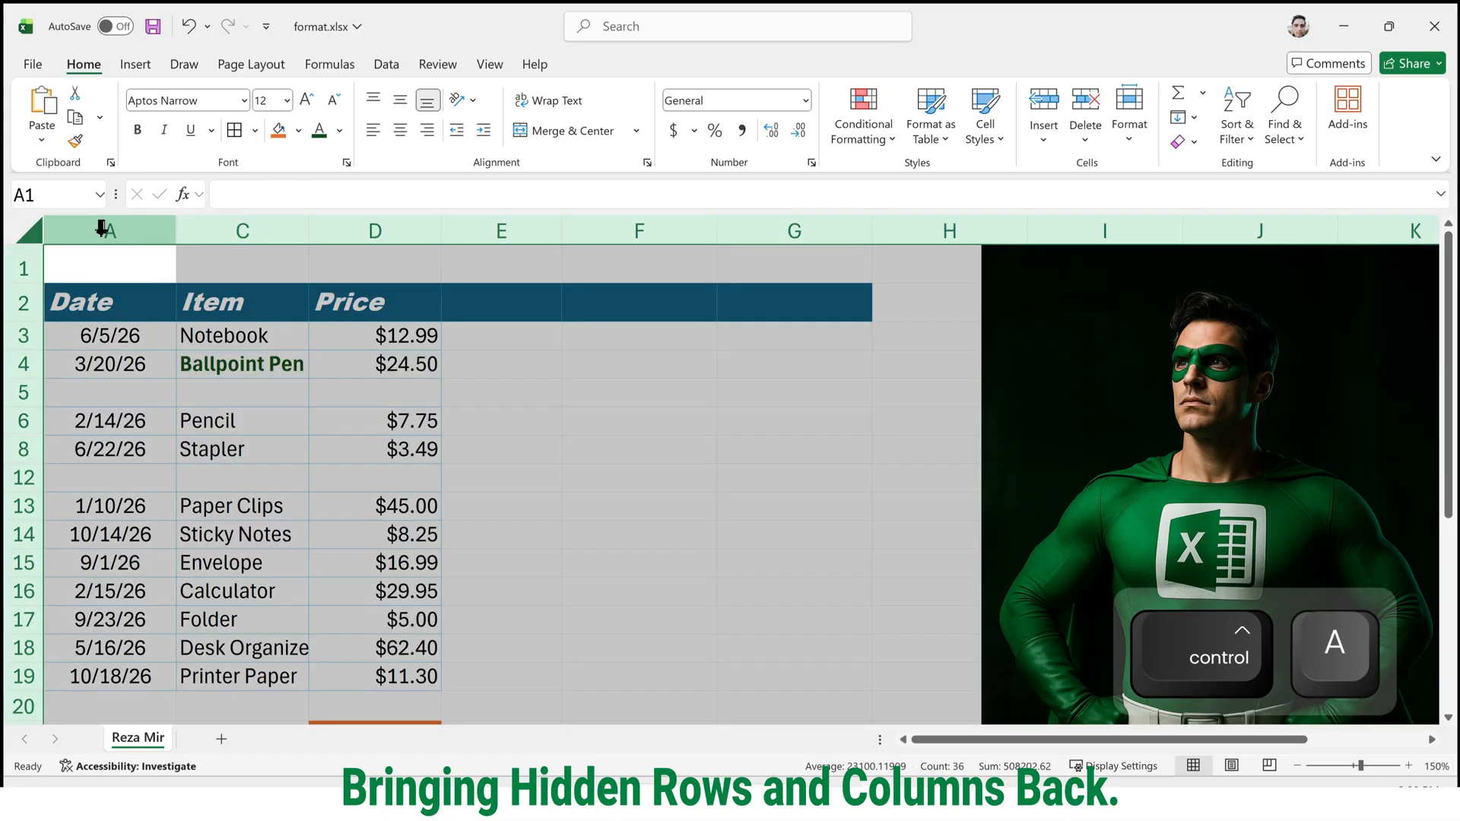
left_click(79, 267)
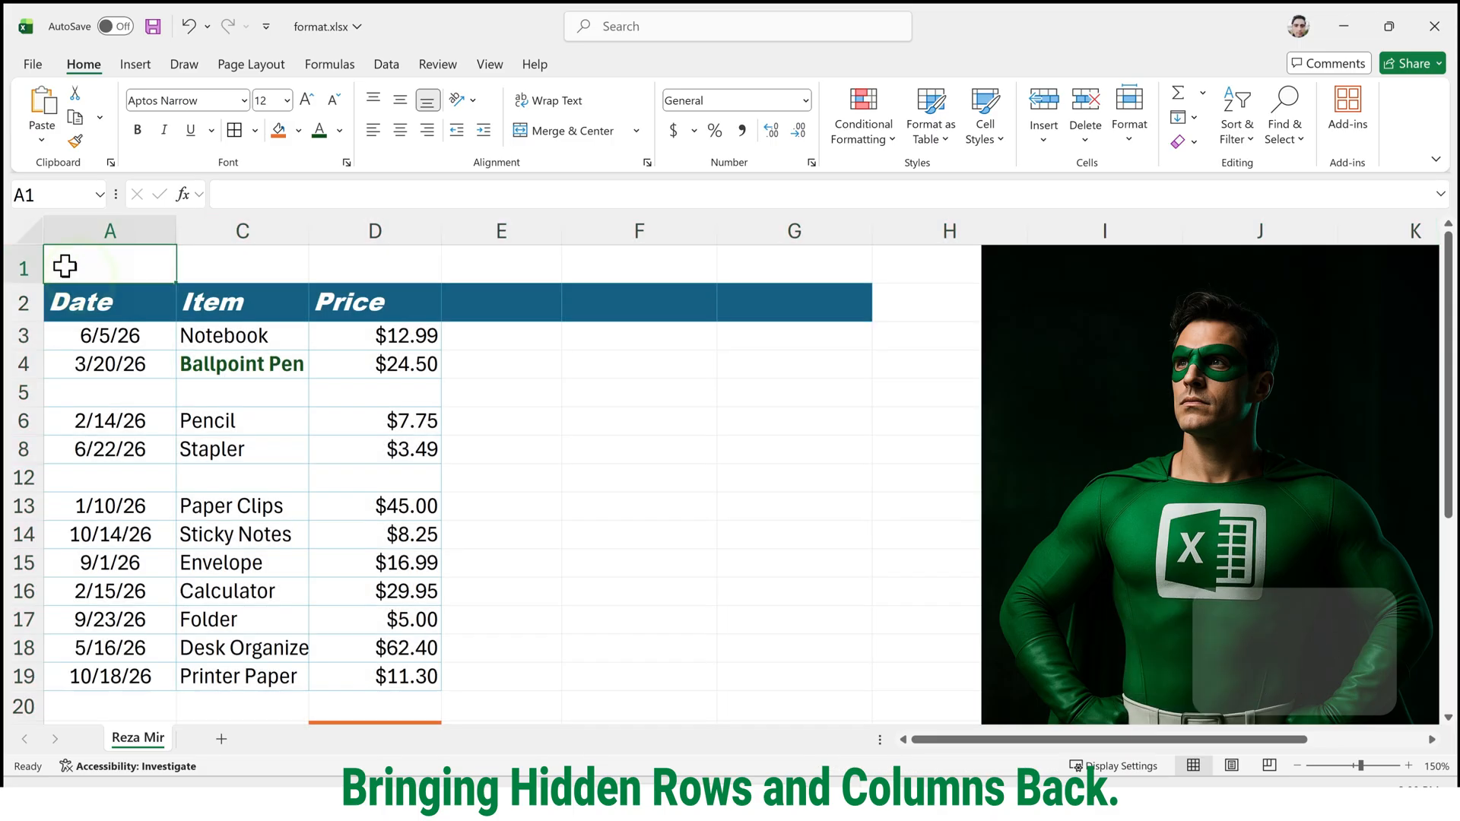
left_click(38, 233)
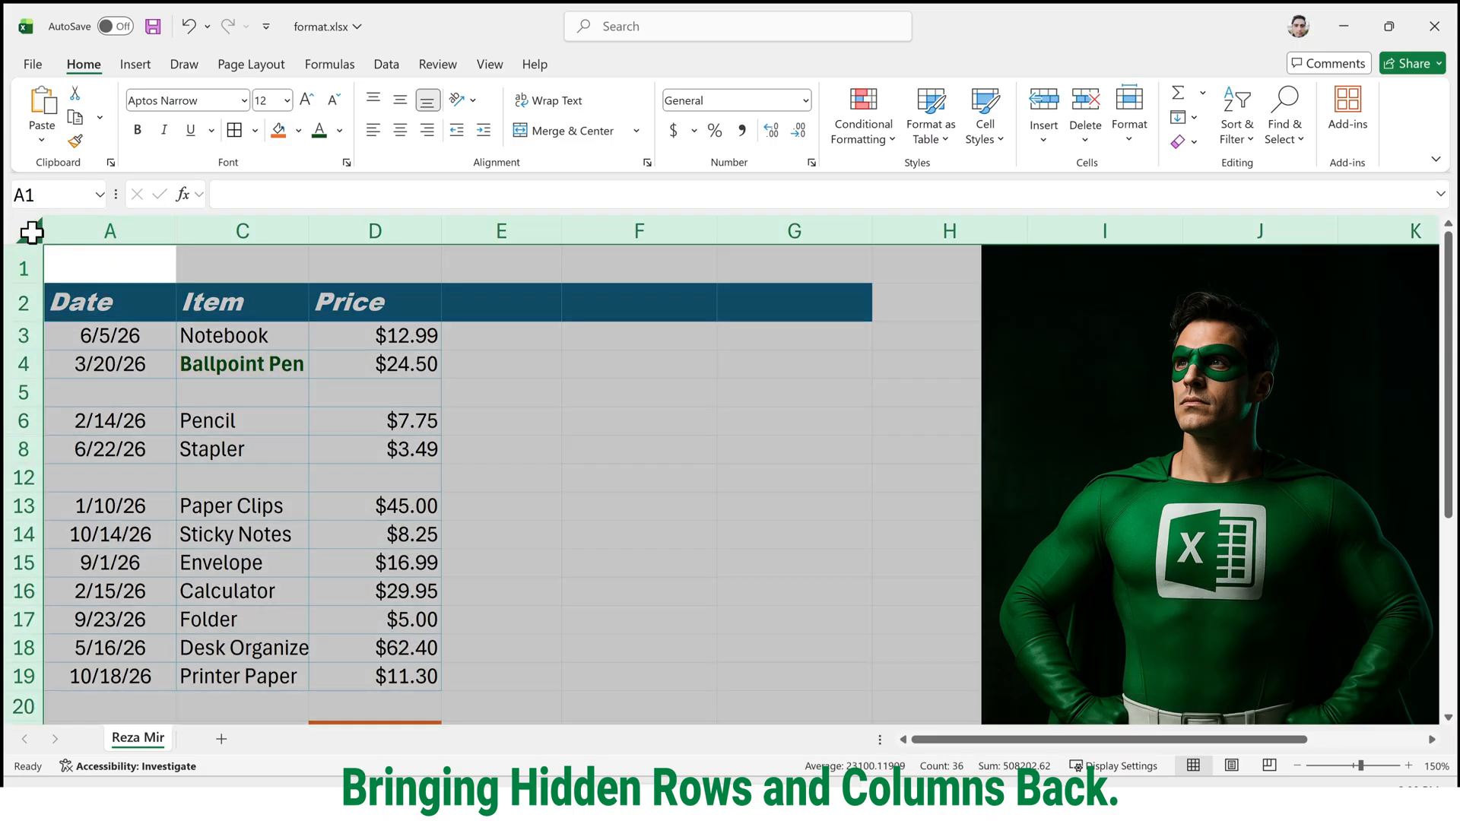
right_click(31, 232)
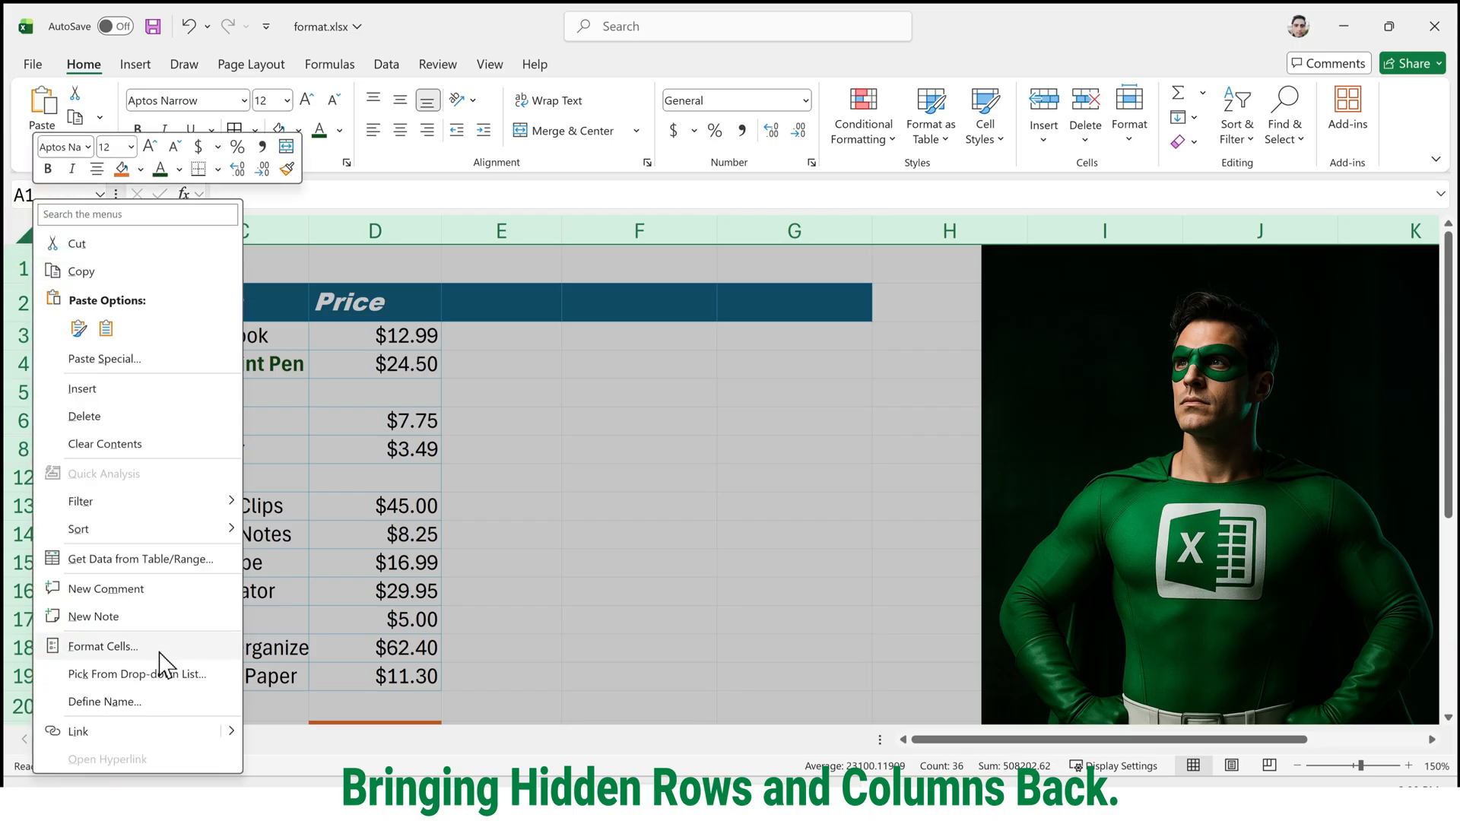
left_click(255, 232)
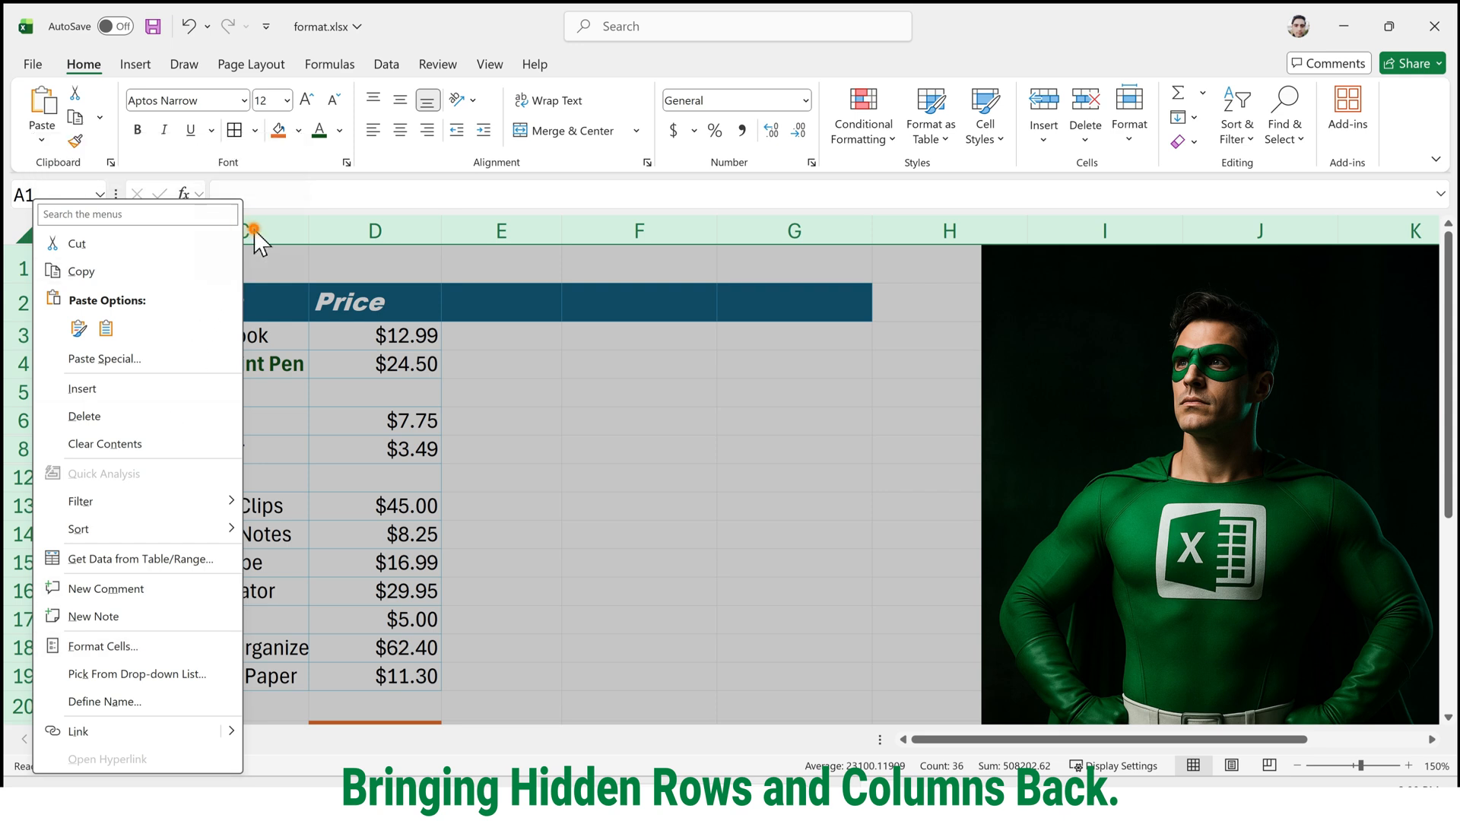
right_click(255, 232)
left_click(255, 232)
right_click(255, 231)
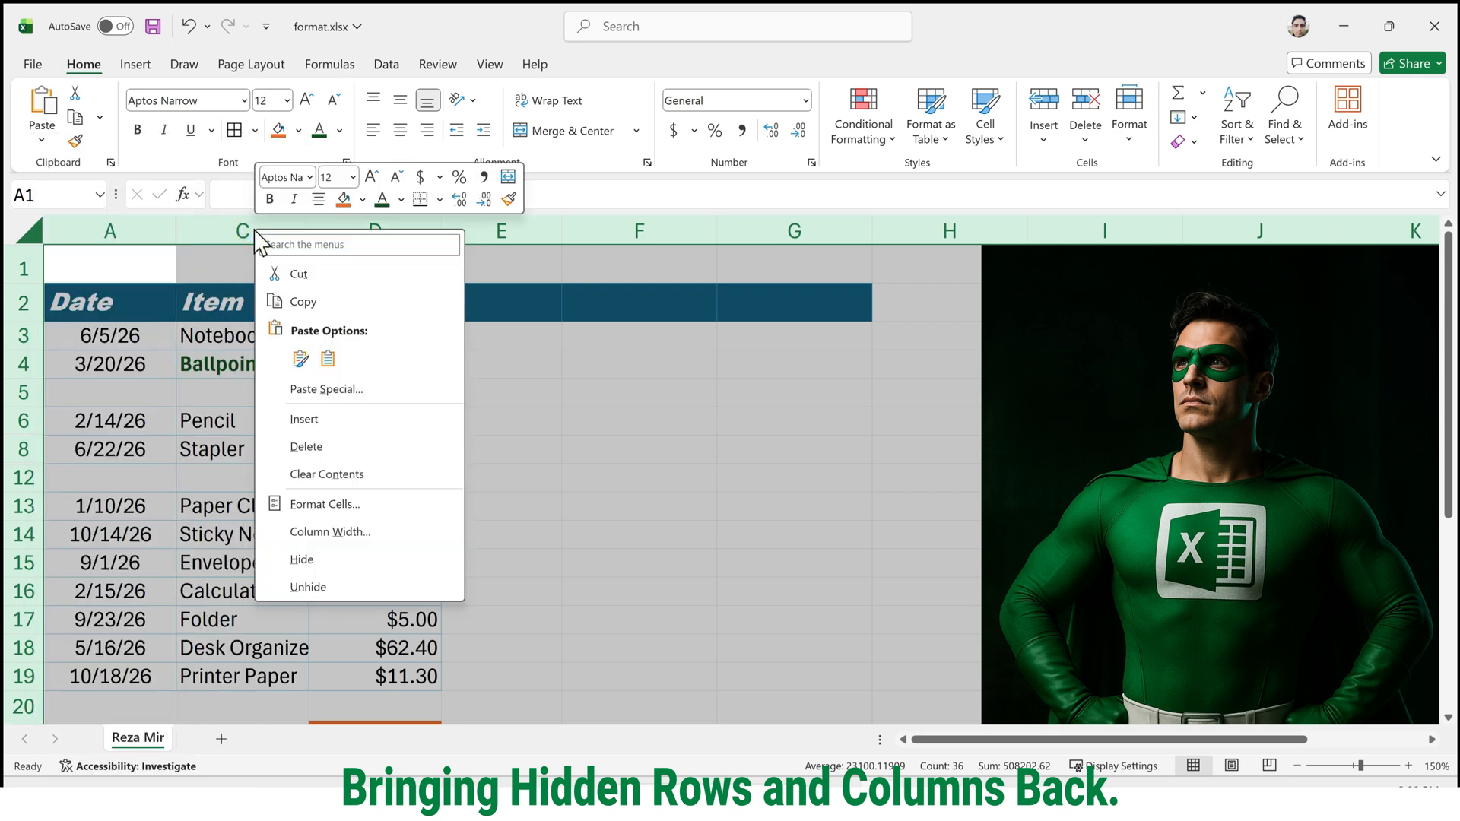
left_click(393, 587)
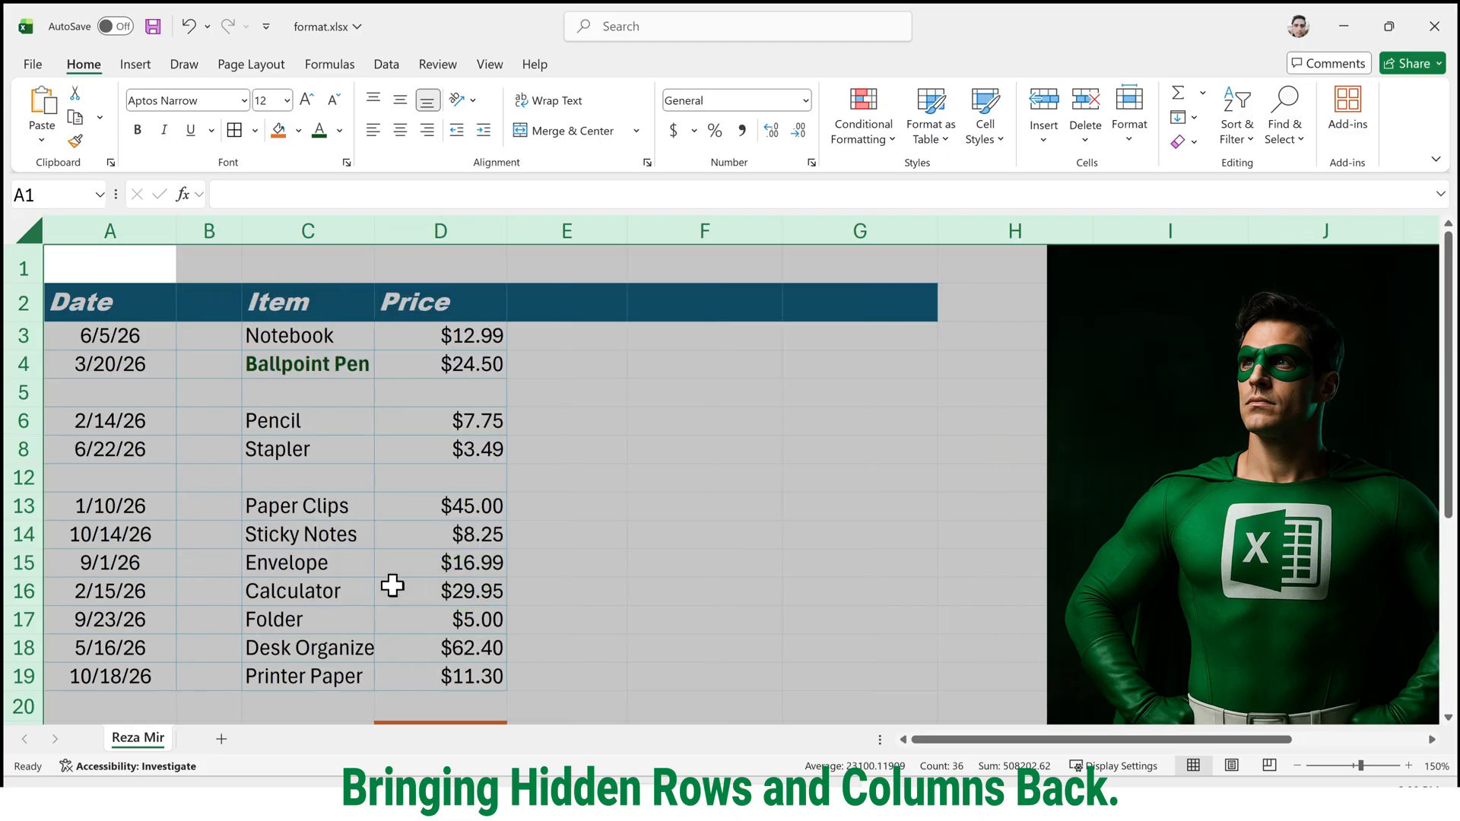